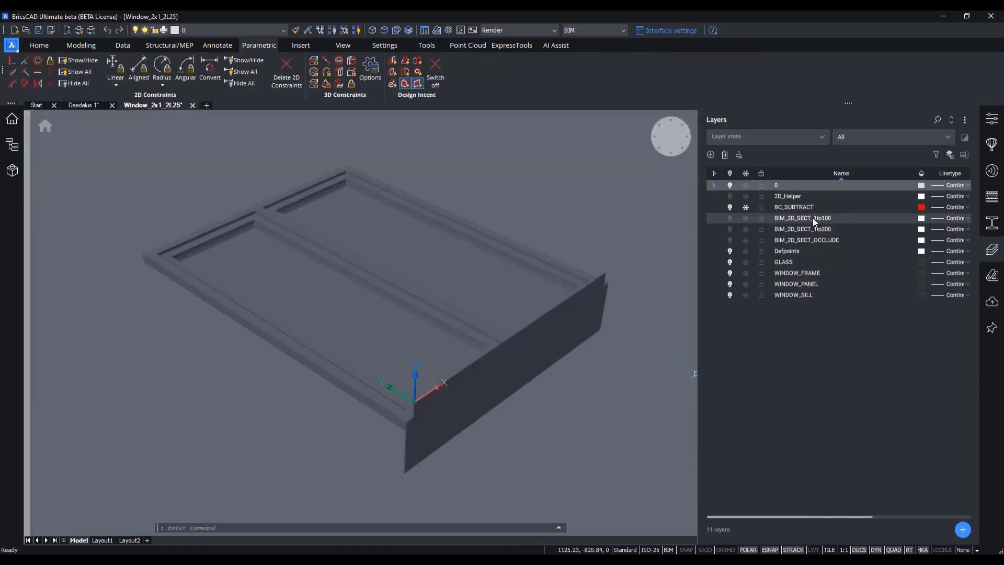
# Turn off the GLASS, WINDOW_FRAME, WINDOW_PANEL and WINDOW_SILL layers to hide the window's 3D geometry.
pyautogui.click(813, 218)
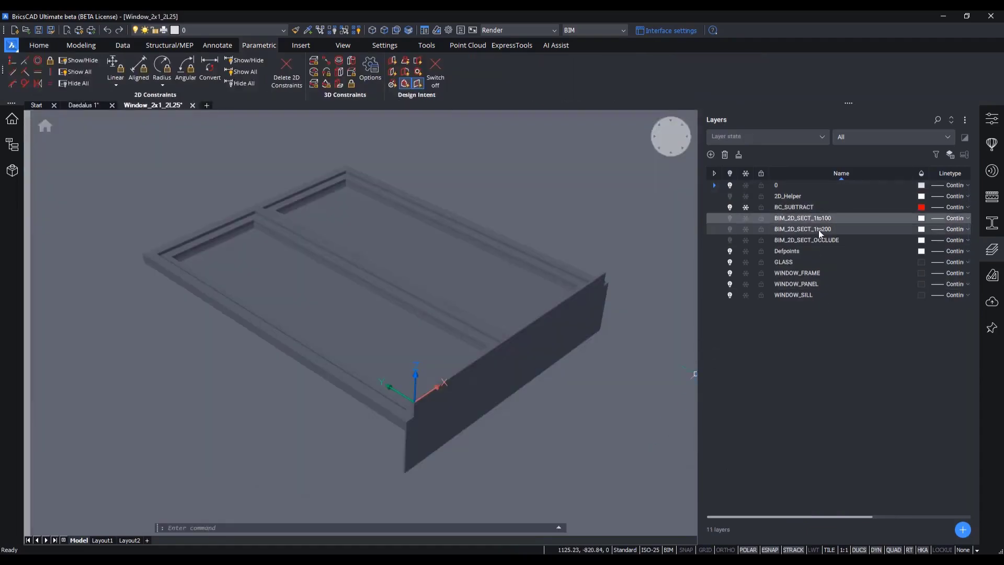
pyautogui.keyDown('shift'); pyautogui.click(817, 230); pyautogui.keyUp('shift')
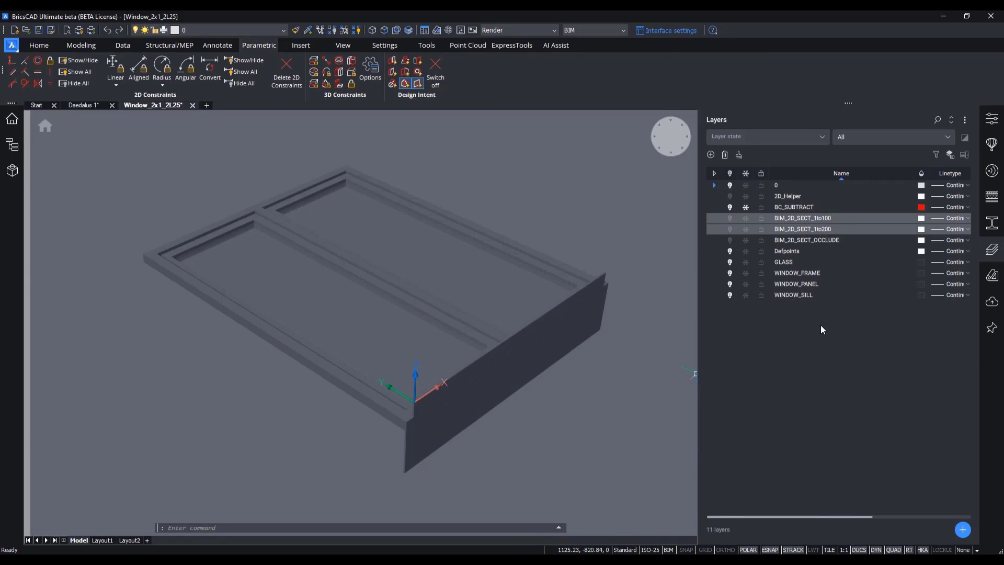
pyautogui.click(812, 262)
pyautogui.keyDown('shift'); pyautogui.click(810, 297); pyautogui.keyUp('shift')
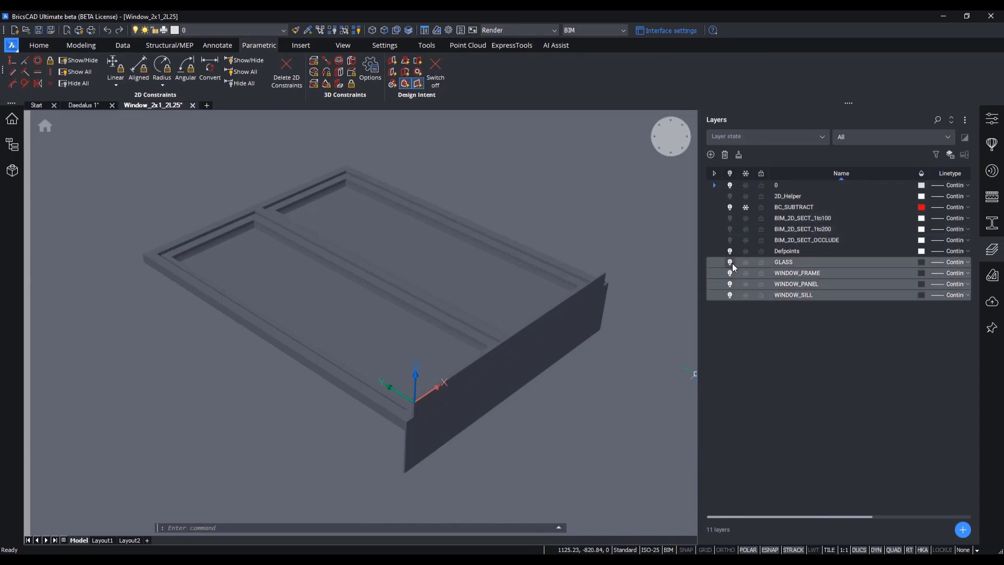
pyautogui.click(731, 262)
# Show the BIM_2D_SECT_1to200 layer to view its symbol, and switch visibility from it to BIM_2D_SECT_1to100.
pyautogui.click(792, 229)
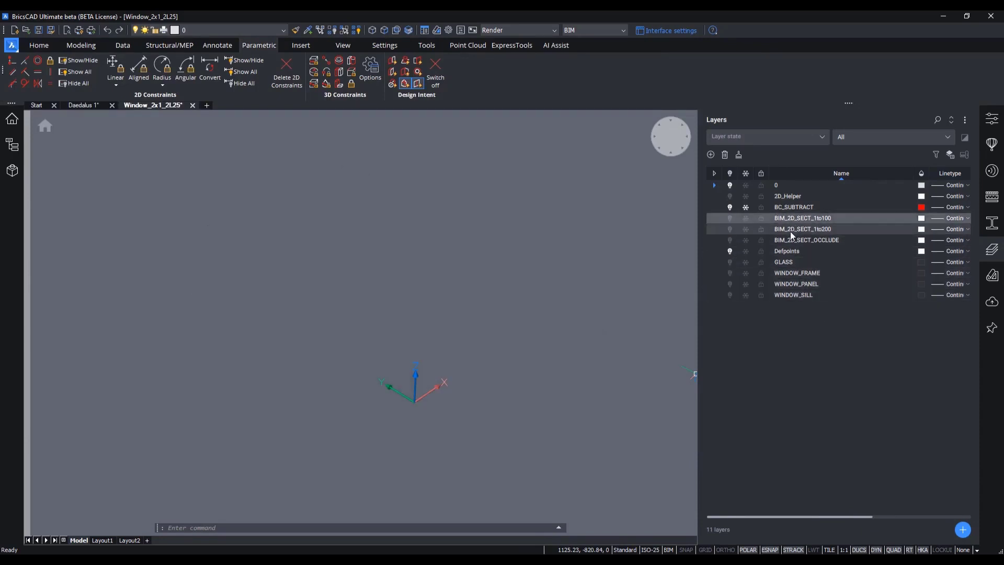
pyautogui.click(730, 229)
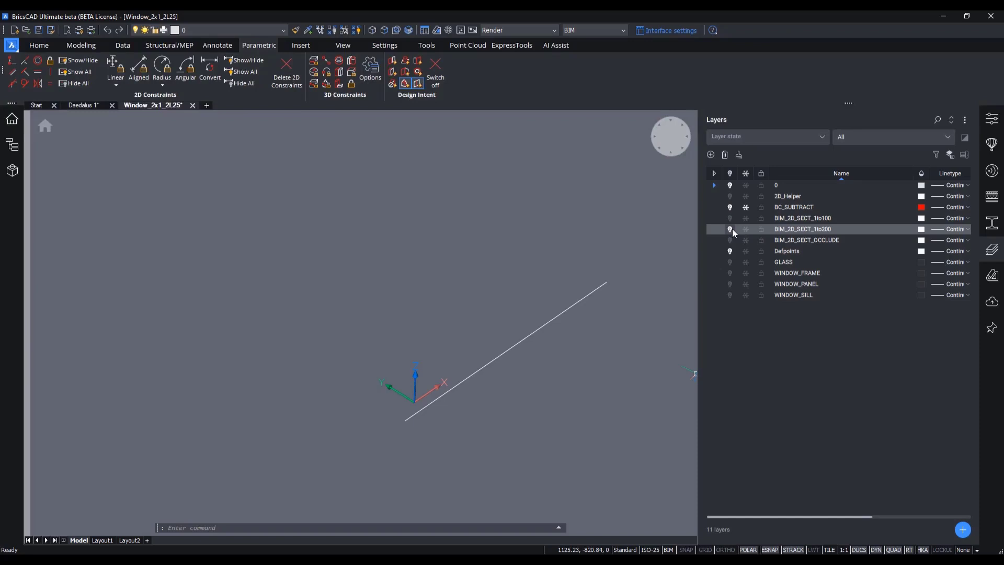
pyautogui.click(731, 229)
pyautogui.click(730, 218)
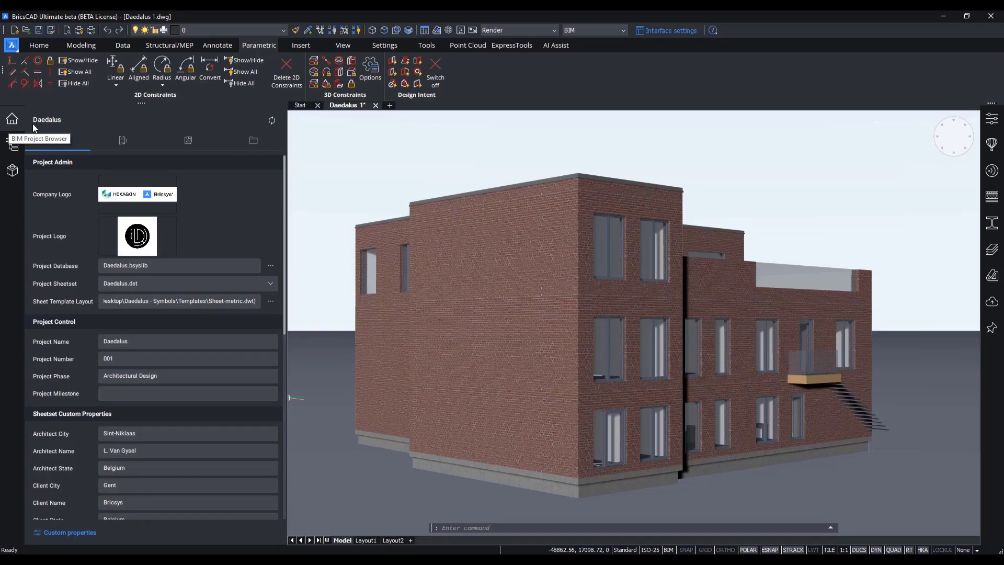
# Create a new typed plan in the Daedalus project's files and name it Structural Plan 1 to 100.
pyautogui.click(256, 140)
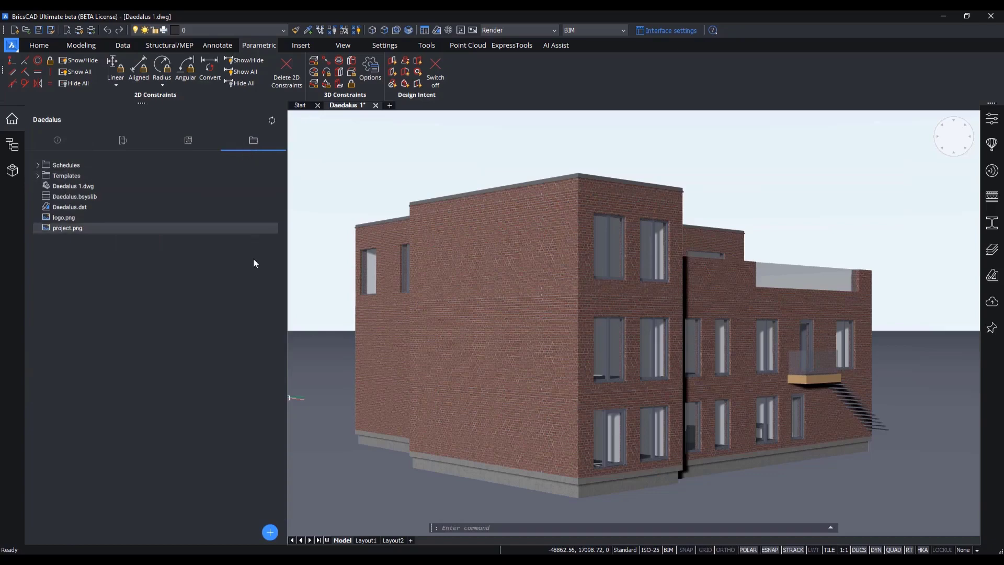
pyautogui.click(268, 532)
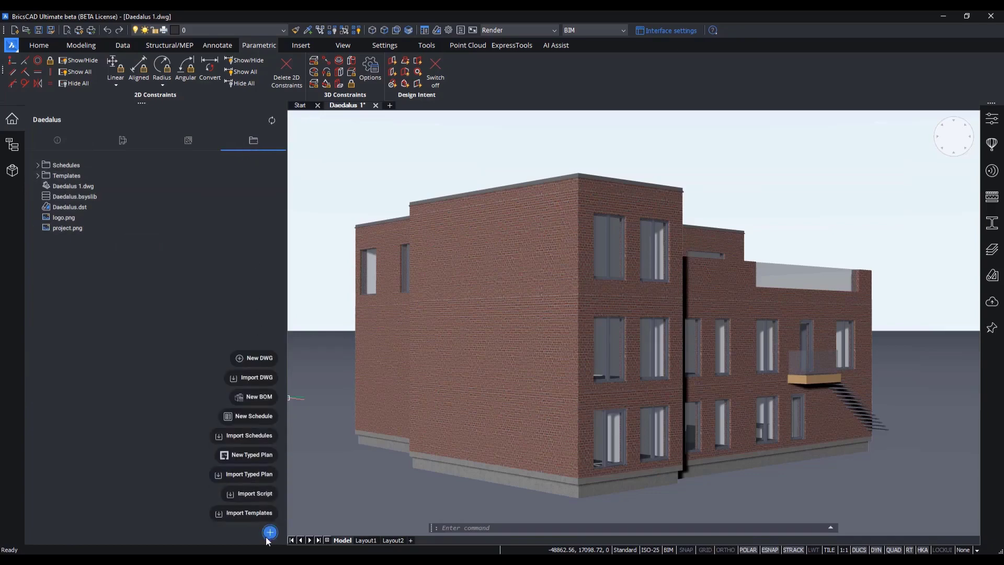
pyautogui.click(262, 455)
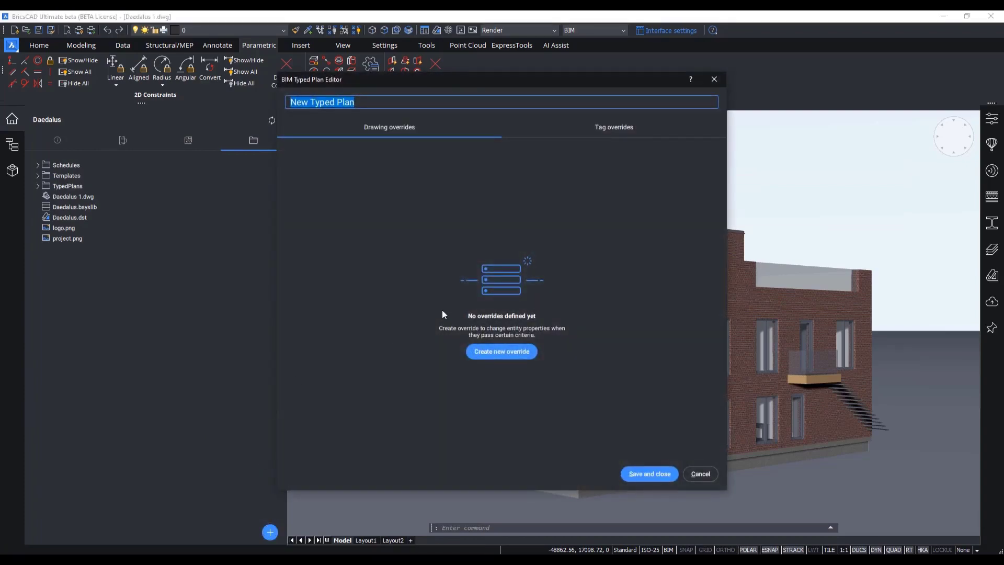
pyautogui.write('Structural')
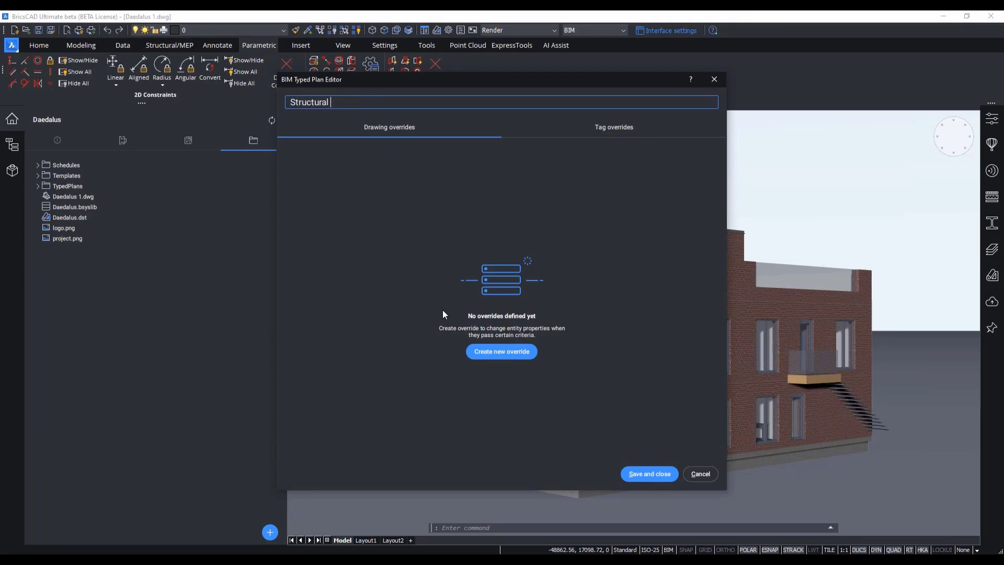
pyautogui.write(' Plan 1 to 100')
# Create a new drawing override in the typed plan, then save and close the plan.
pyautogui.click(611, 131)
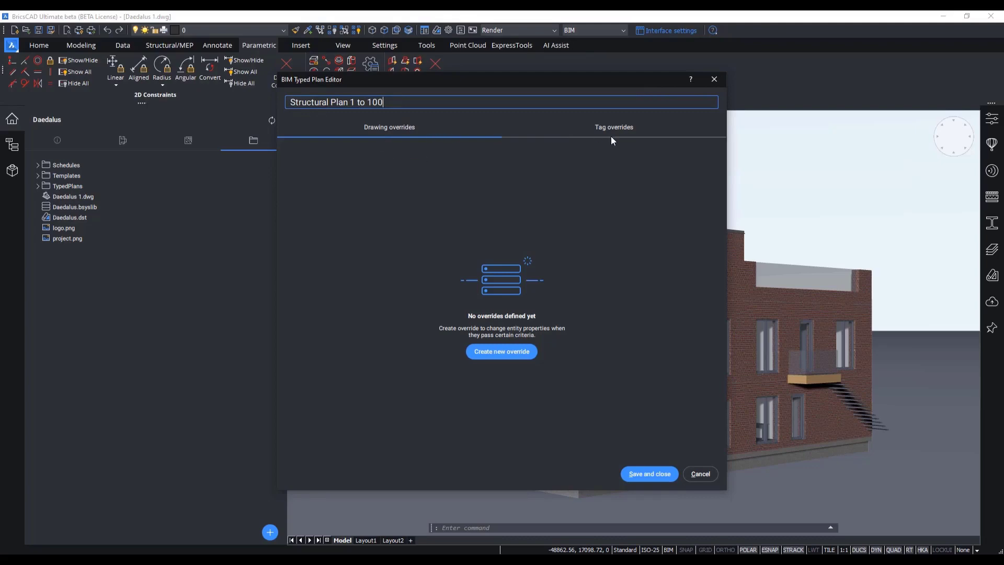
pyautogui.click(380, 135)
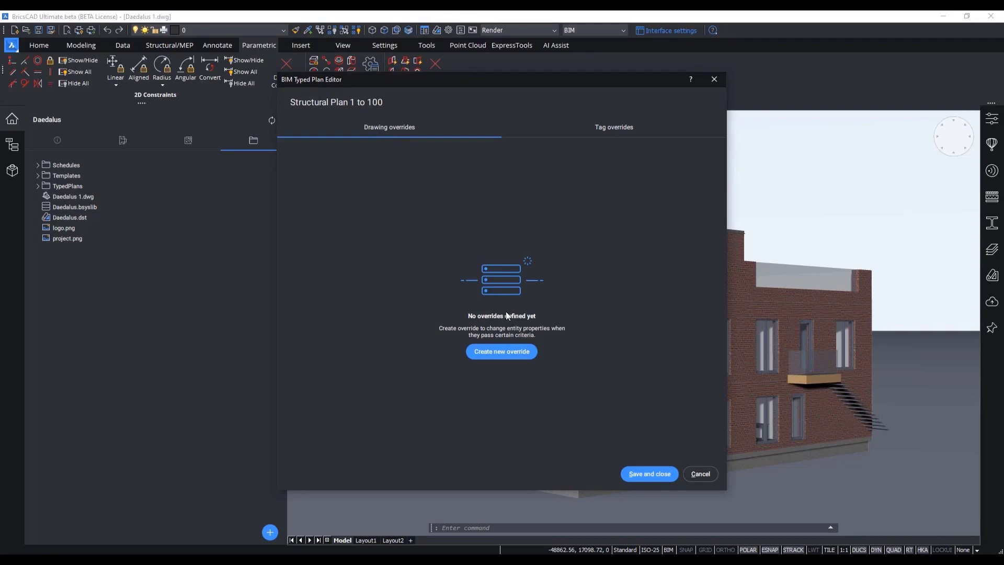
pyautogui.click(517, 354)
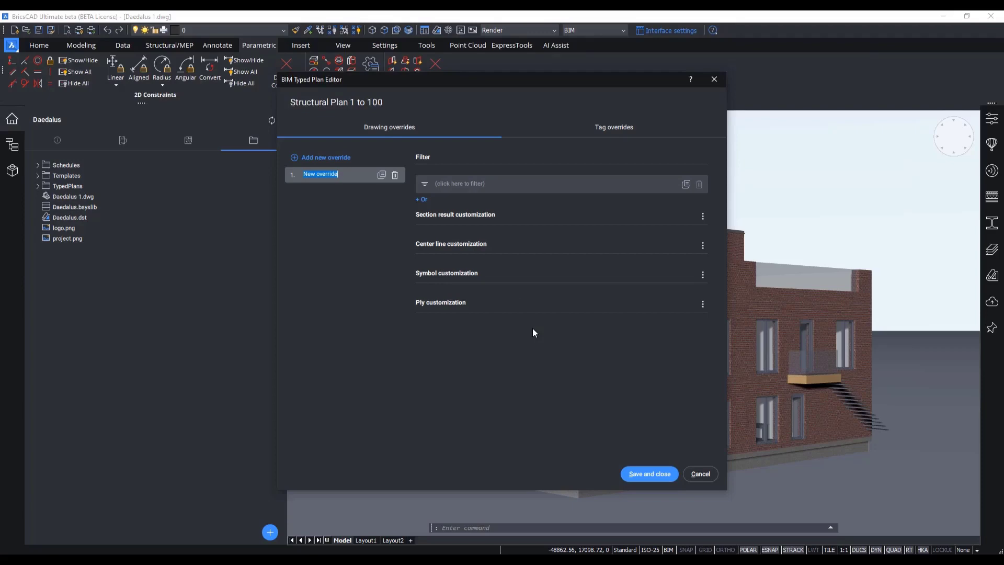
pyautogui.click(673, 477)
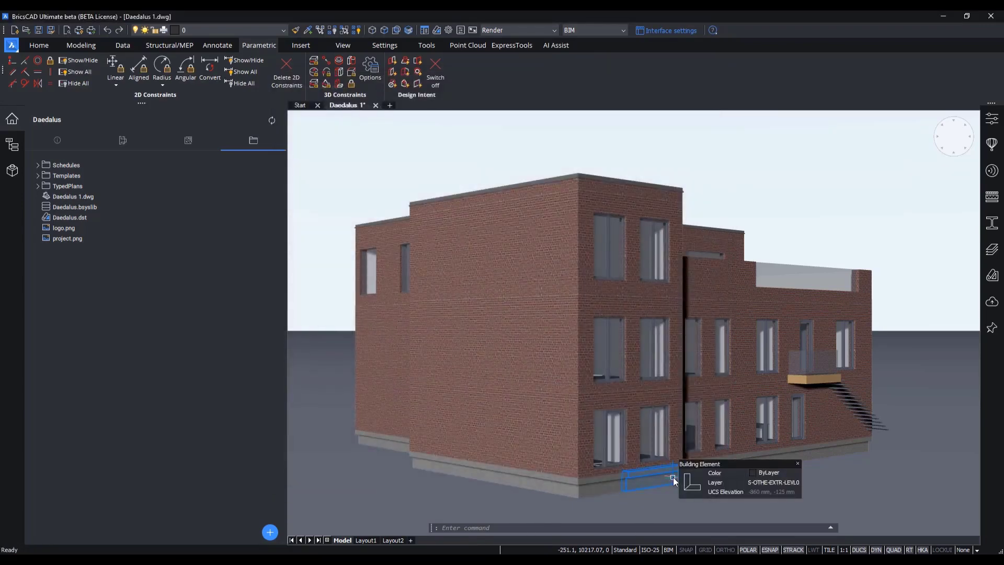
# Reopen the Structural Plan 1 to 100 typed plan from the TypedPlans folder for editing.
pyautogui.click(37, 186)
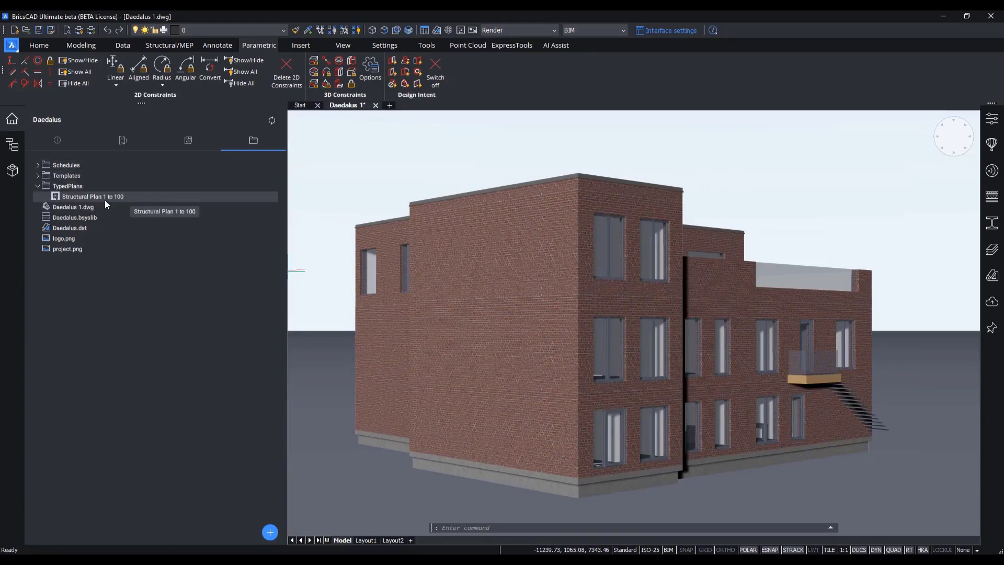
pyautogui.rightClick(105, 201)
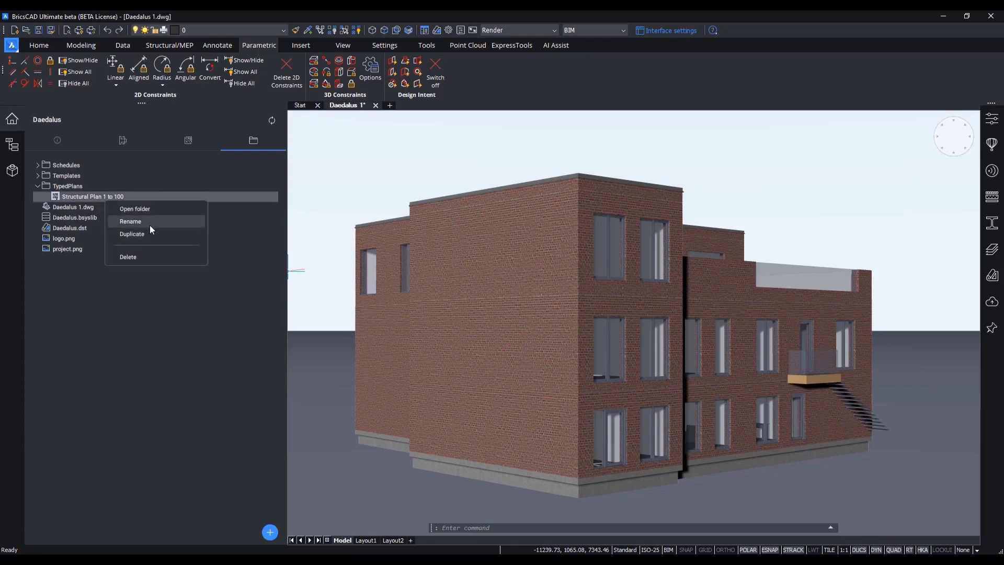
pyautogui.doubleClick(82, 196)
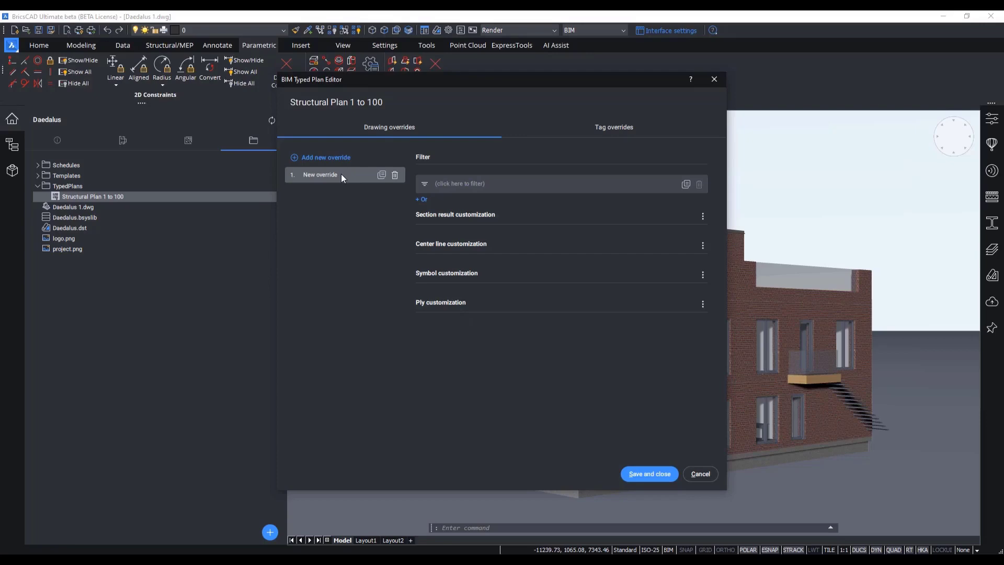
# Add two more drawing overrides and rename the first override as Walls and slabs.
pyautogui.click(299, 156)
pyautogui.click(299, 156)
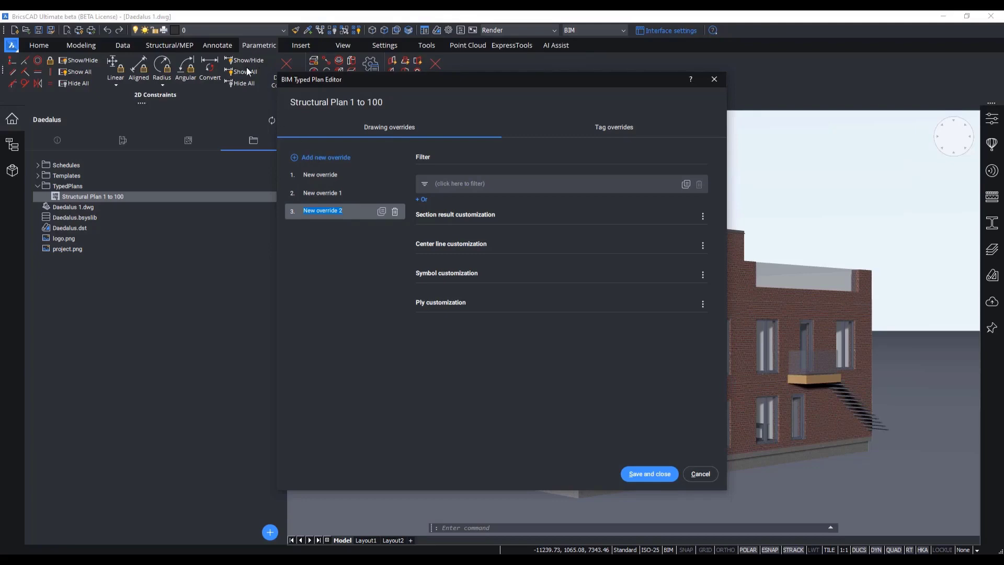
pyautogui.click(309, 178)
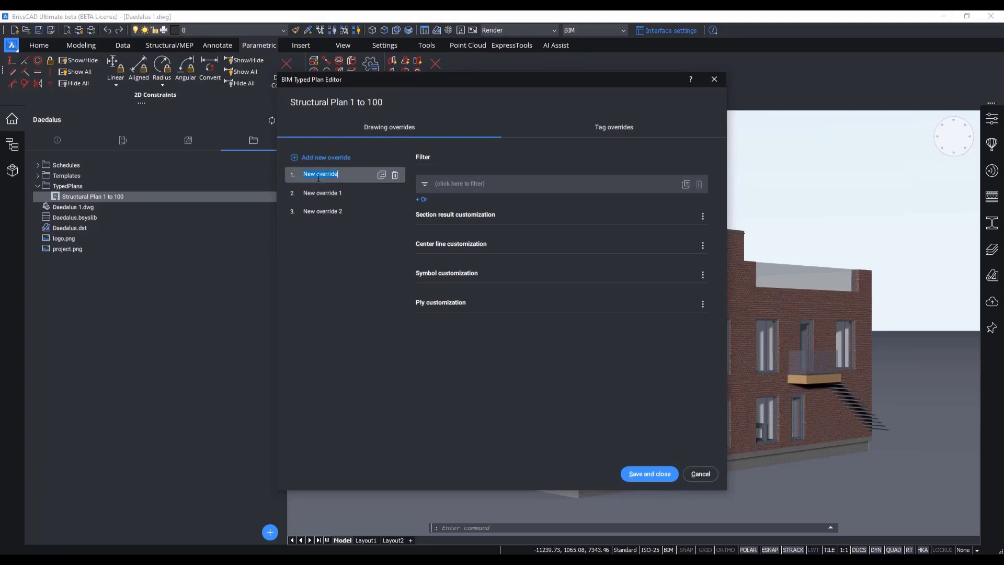
pyautogui.write('Walls and slabs')
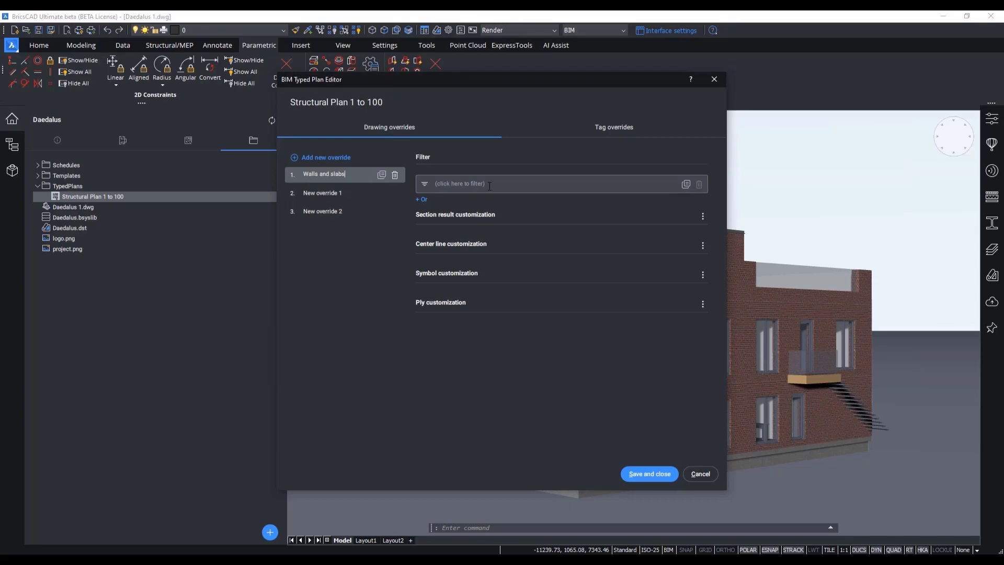
# Filter the Walls and slabs override to elements whose Type (BIM) is Wall.
pyautogui.click(489, 186)
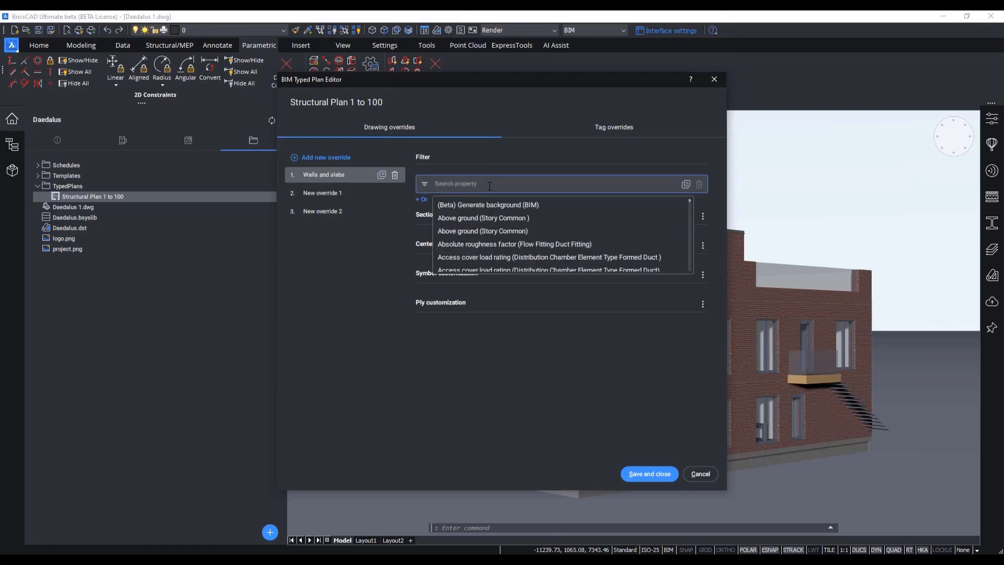
pyautogui.write('BIM ')
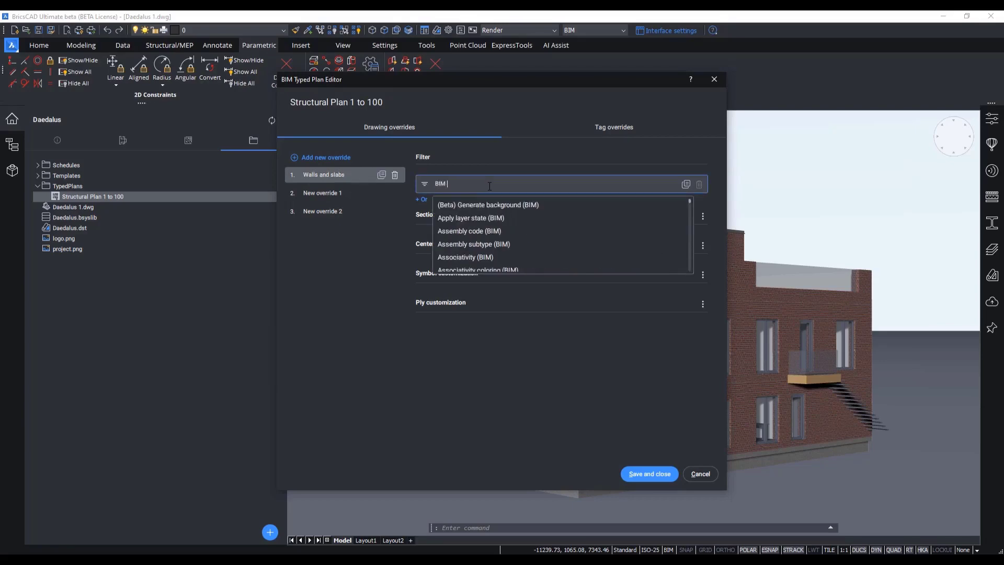
pyautogui.write('type')
pyautogui.scroll(-1, 512, 230)
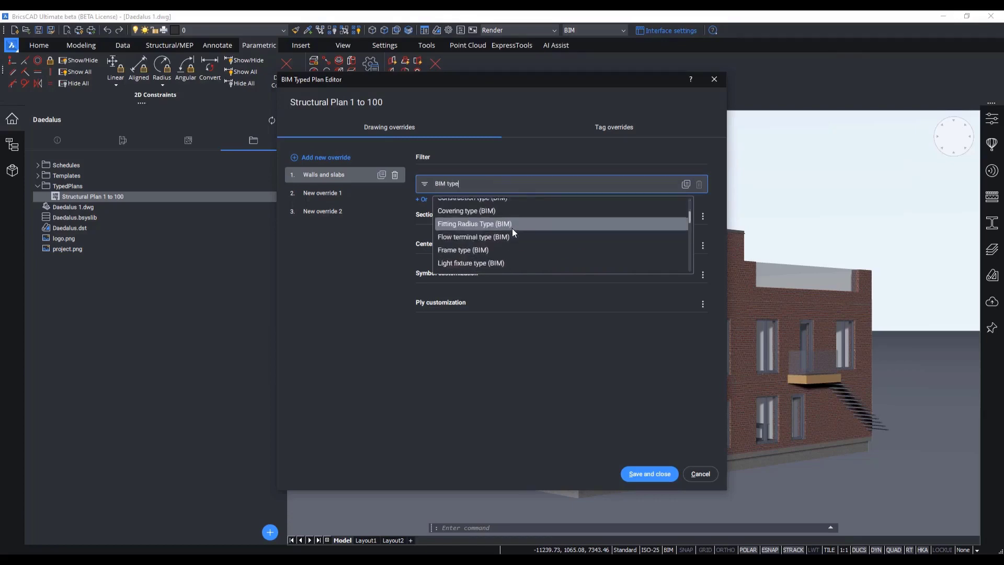
pyautogui.scroll(-2, 512, 228)
pyautogui.click(486, 227)
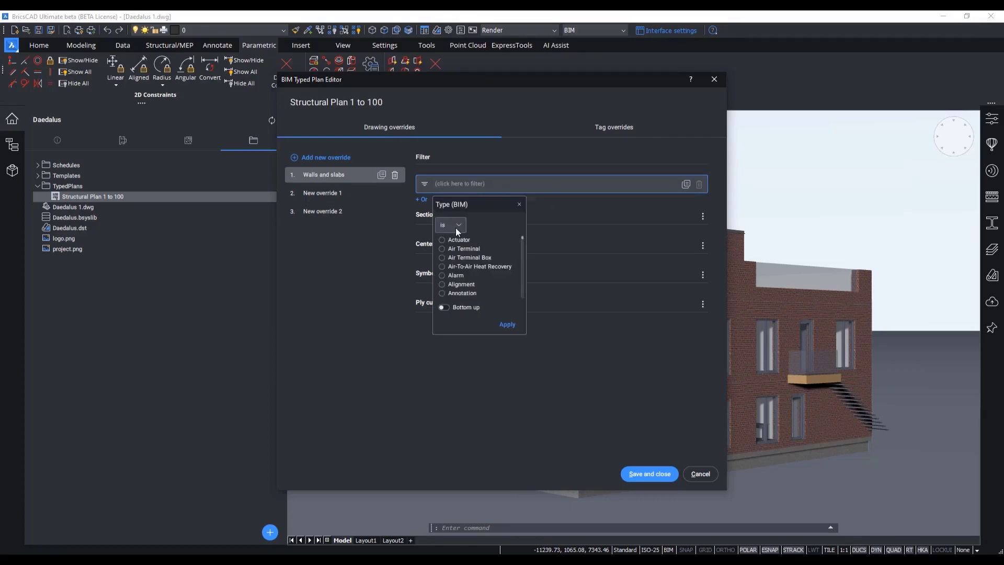
pyautogui.scroll(-8, 457, 280)
pyautogui.scroll(-6, 458, 283)
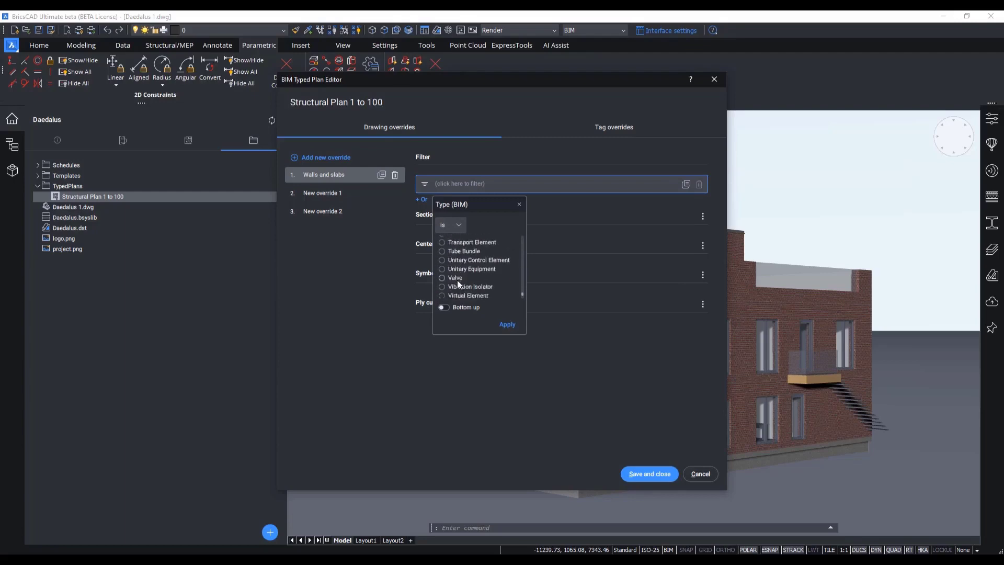
pyautogui.click(503, 322)
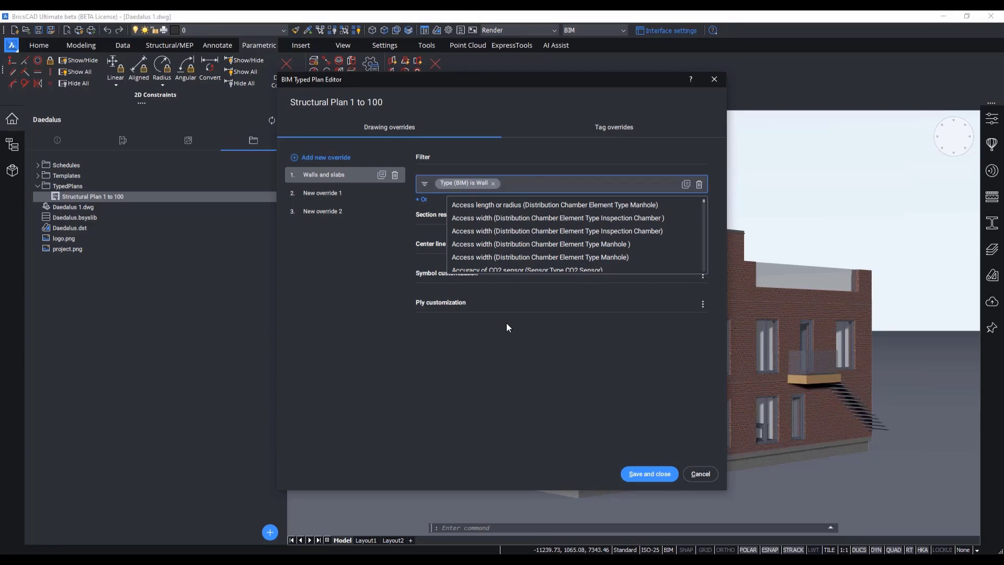
# Duplicate the Wall condition as an or-condition and set its Type (BIM) to Slab.
pyautogui.click(687, 185)
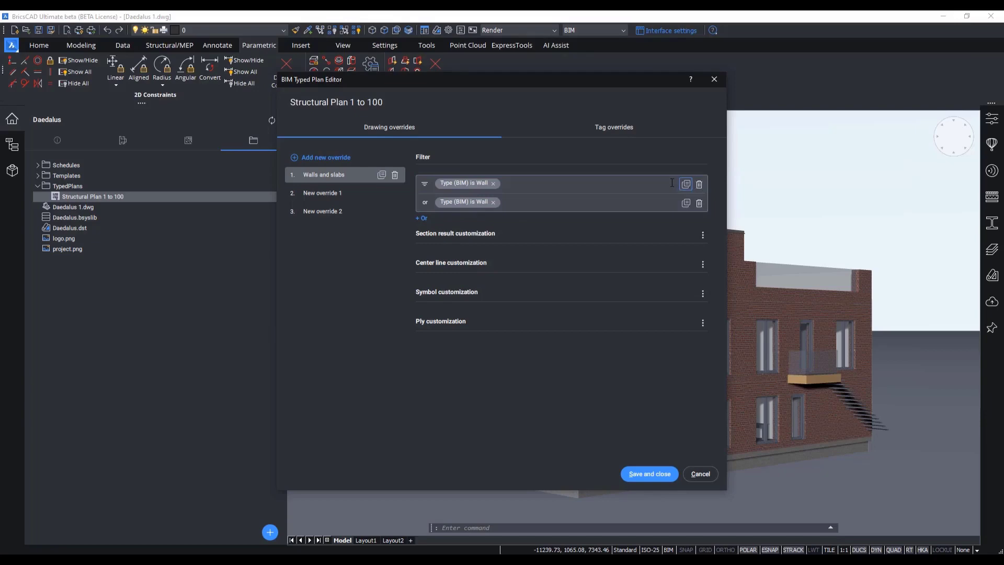
pyautogui.click(451, 204)
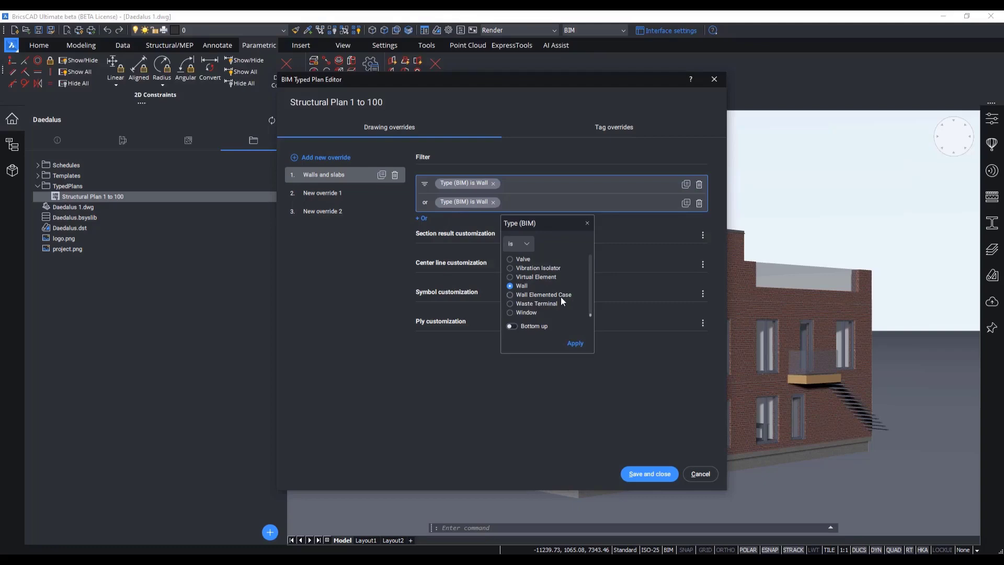
pyautogui.scroll(10, 561, 296)
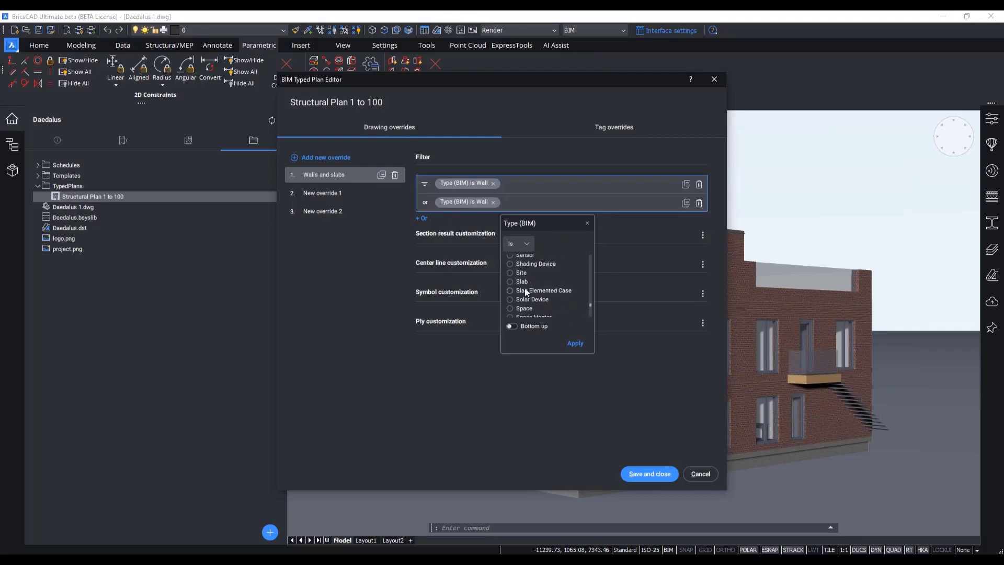
pyautogui.click(579, 344)
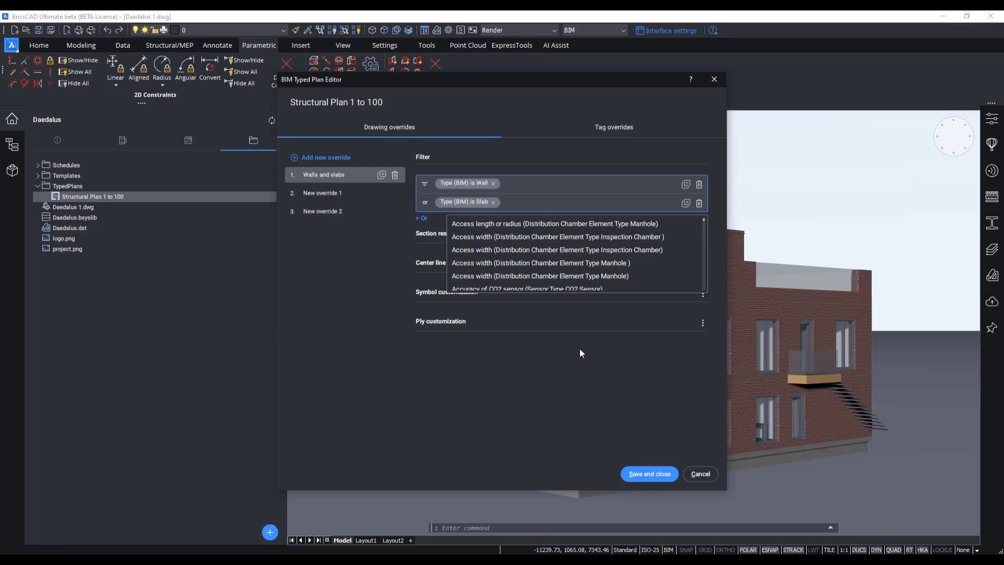
pyautogui.click(551, 205)
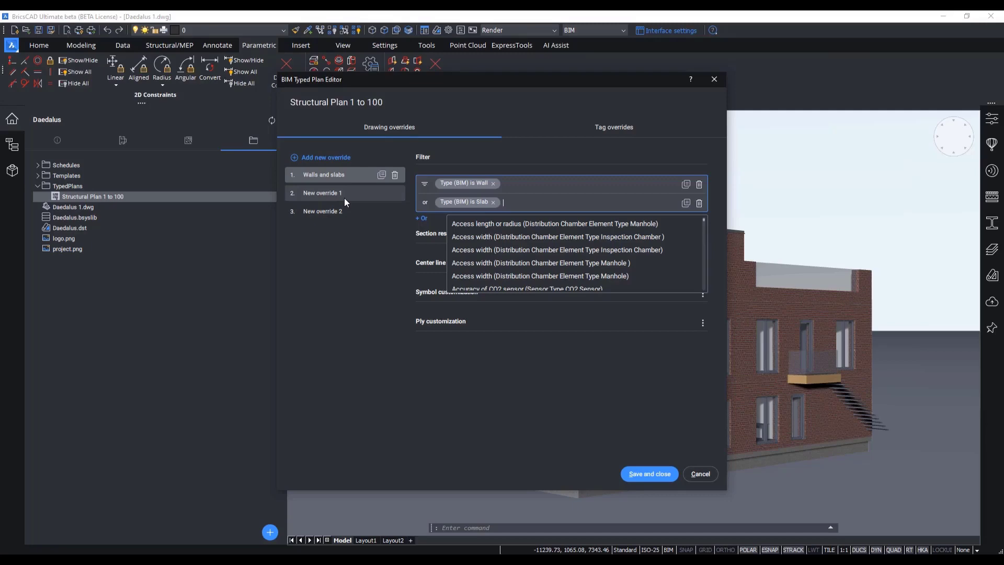
# Rename the first override as Loadbearing walls and slabs.
pyautogui.doubleClick(332, 177)
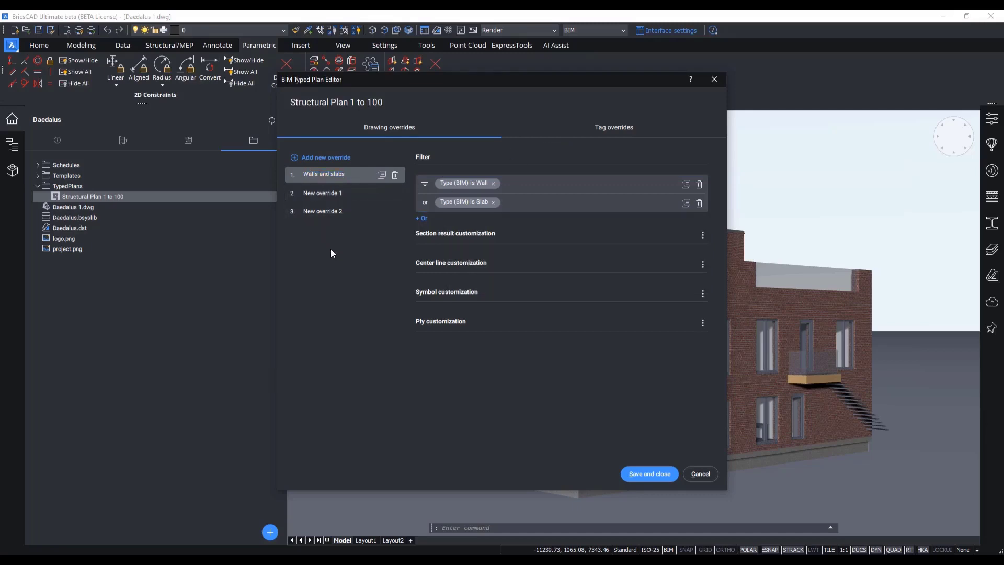
pyautogui.press('Delete')
pyautogui.write('Loadbearing w')
pyautogui.click(339, 209)
pyautogui.click(468, 183)
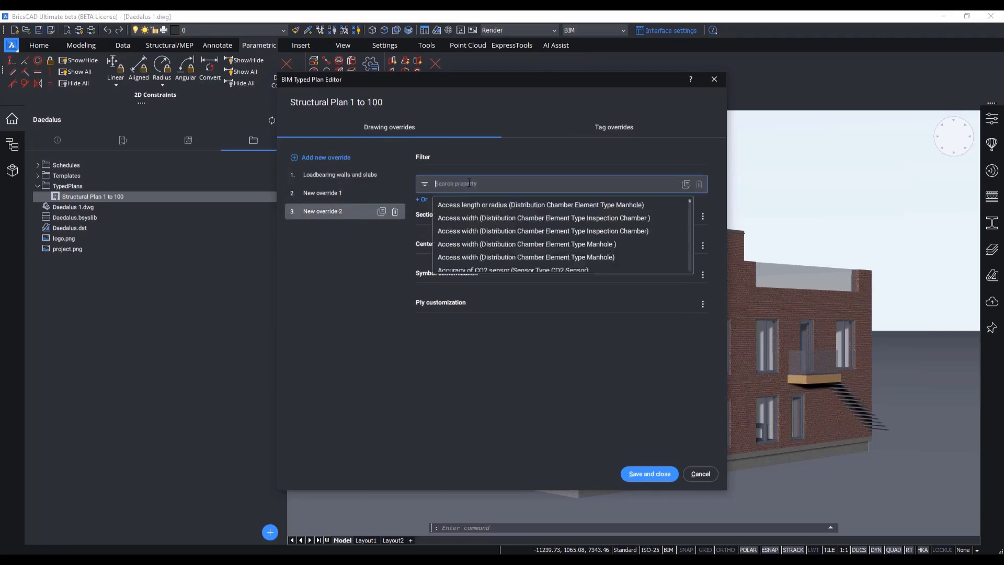
# Add a Load bearing is true condition to the Wall row of the Loadbearing walls and slabs filter.
pyautogui.click(357, 175)
pyautogui.click(515, 185)
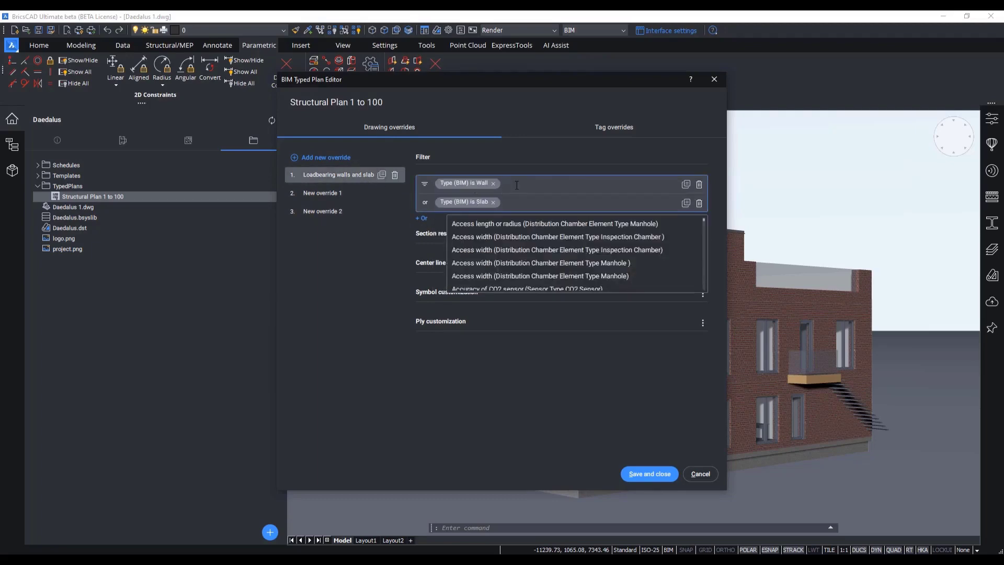
pyautogui.write('loadbear')
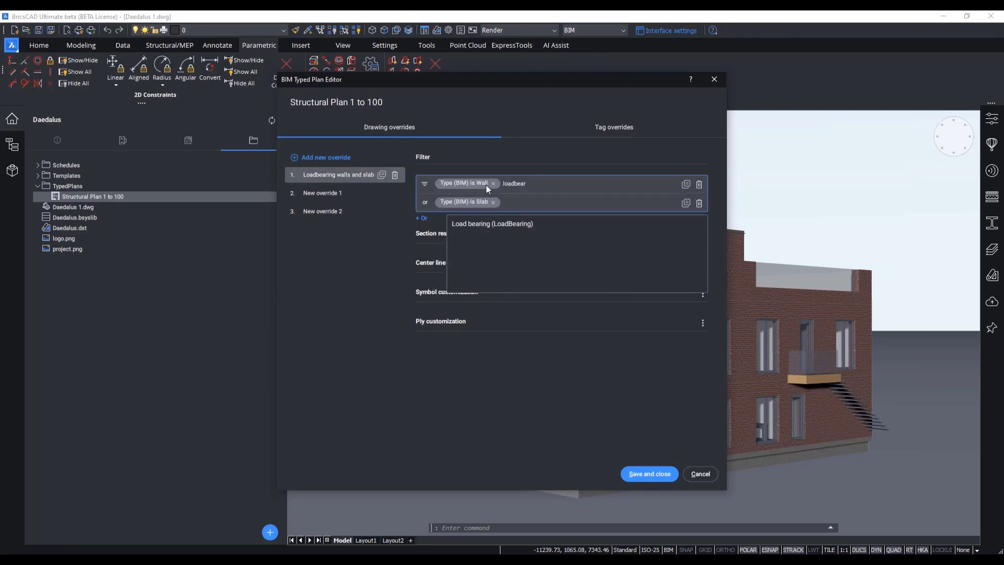
pyautogui.click(511, 223)
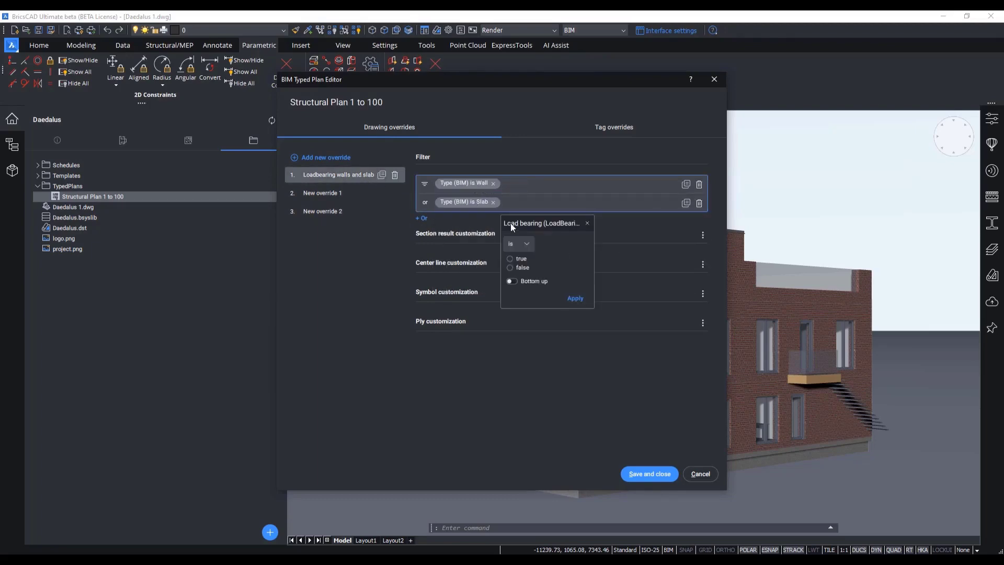
pyautogui.click(522, 258)
pyautogui.click(575, 300)
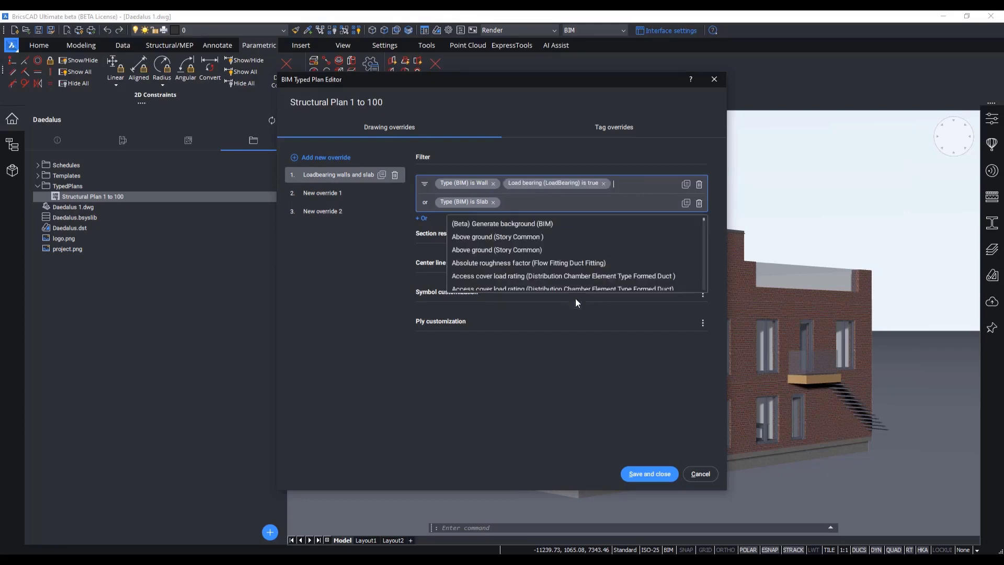
# Add a Load bearing is true condition to the Slab row of the same filter.
pyautogui.click(552, 202)
pyautogui.write('loadb')
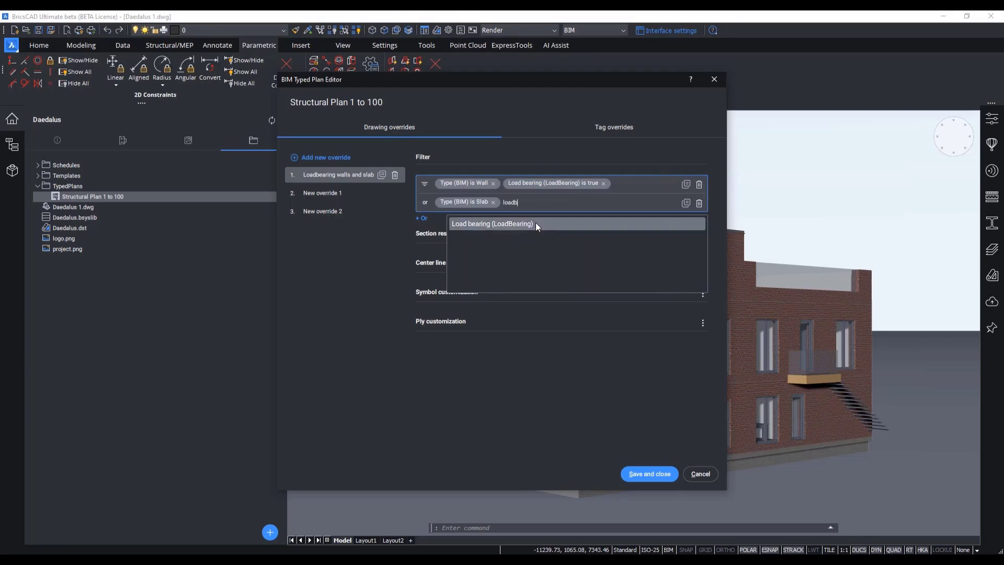
pyautogui.click(535, 223)
pyautogui.click(575, 298)
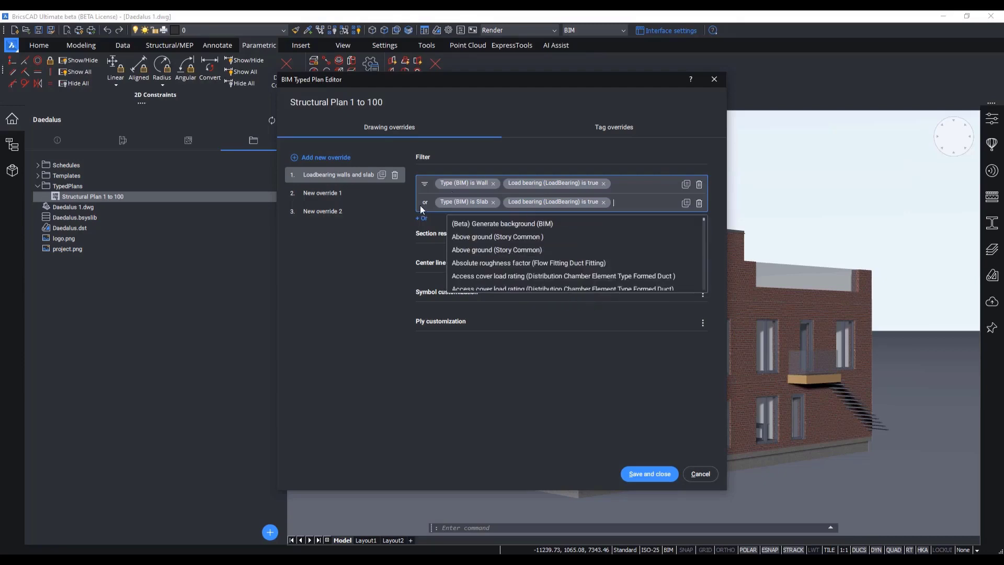
pyautogui.click(397, 269)
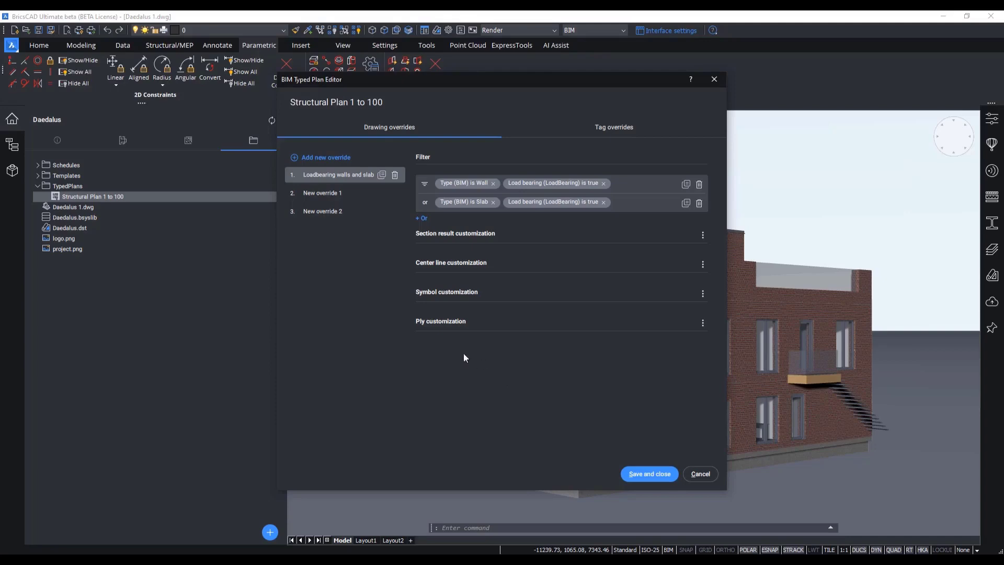
# Rename the second override as Other loadbearing elements and filter it to elements whose Load bearing is true.
pyautogui.click(329, 195)
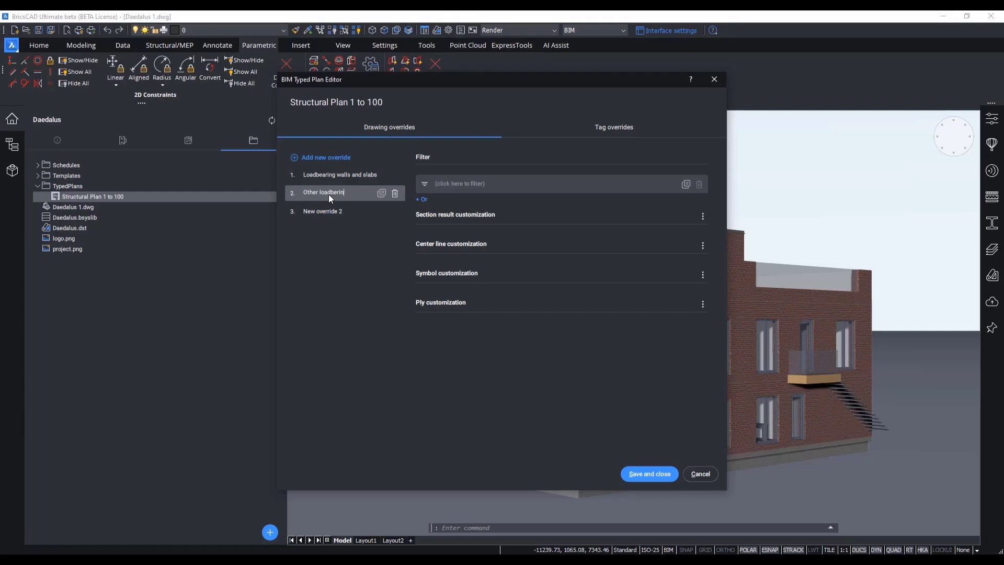
pyautogui.write('elements')
pyautogui.click(449, 184)
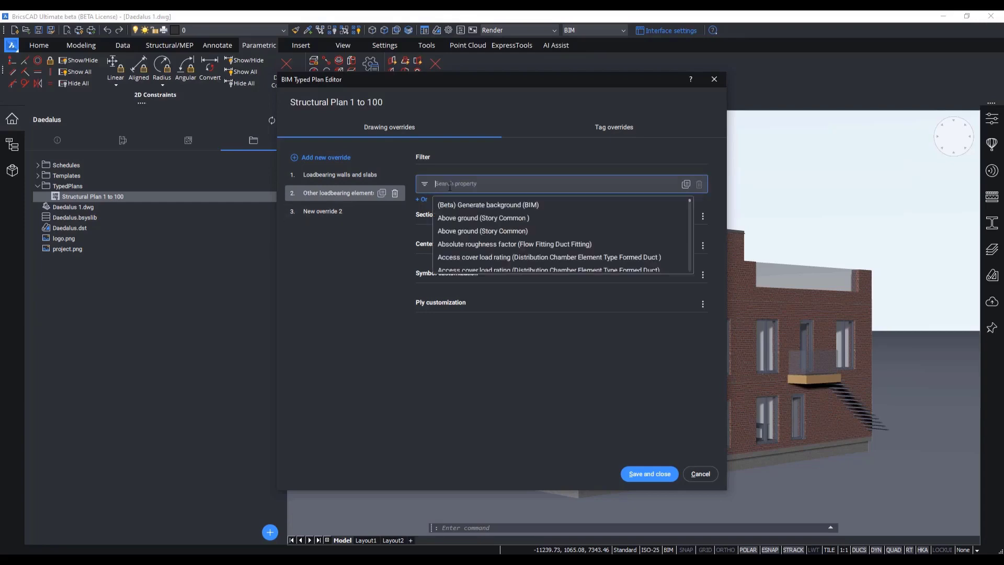
pyautogui.write('loadbear')
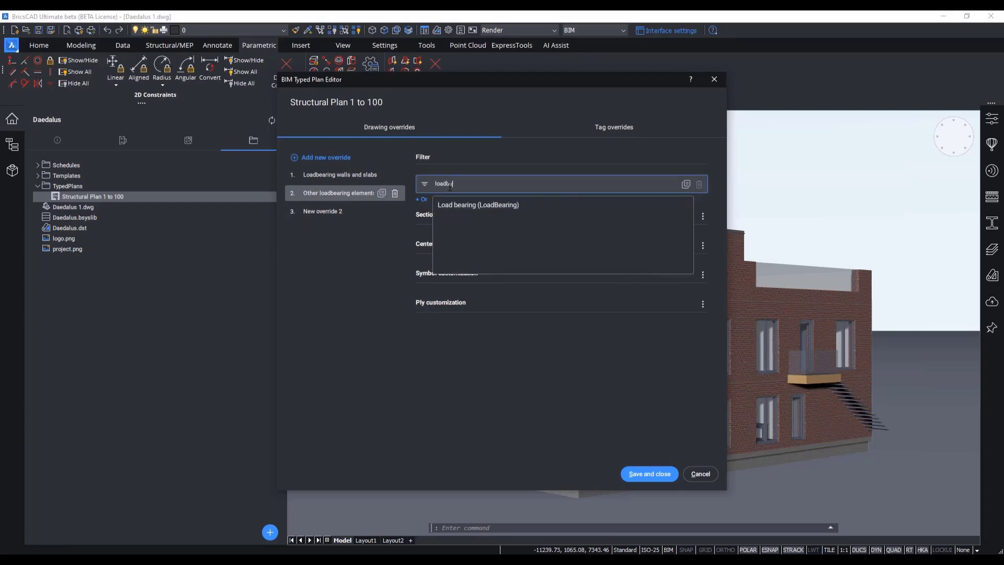
pyautogui.click(477, 208)
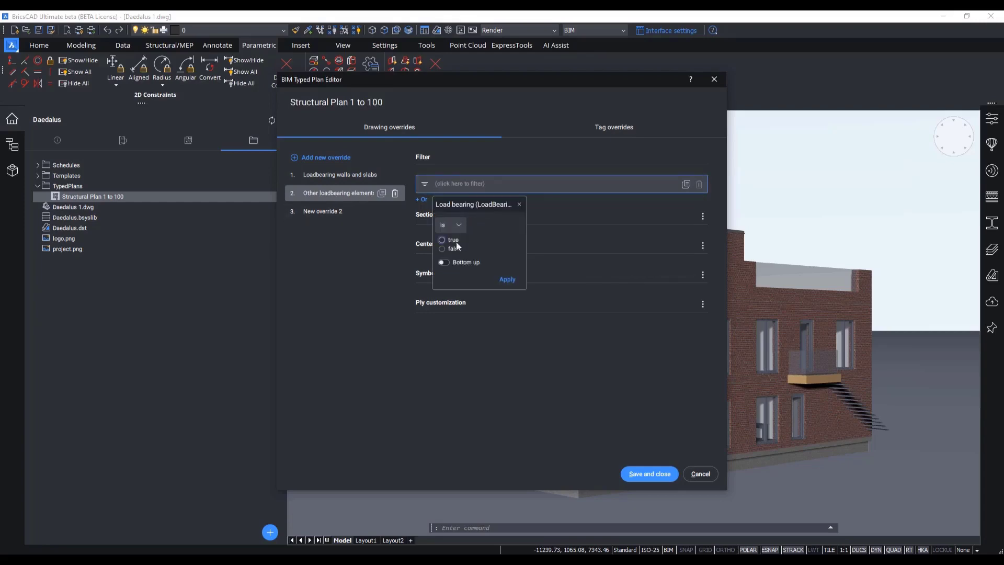
pyautogui.click(456, 242)
pyautogui.click(506, 278)
pyautogui.click(365, 274)
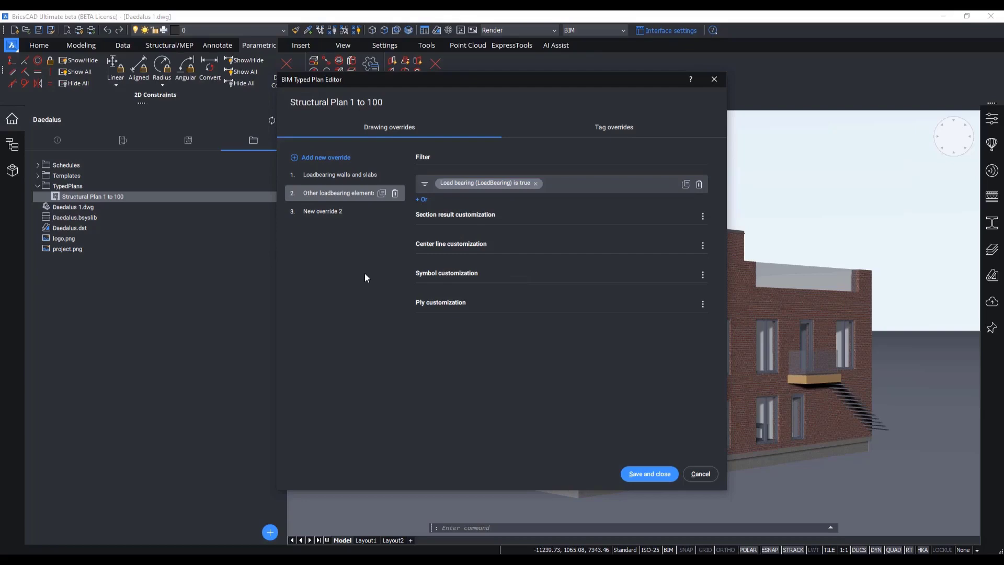
# Rename the third override as All other elements.
pyautogui.click(330, 214)
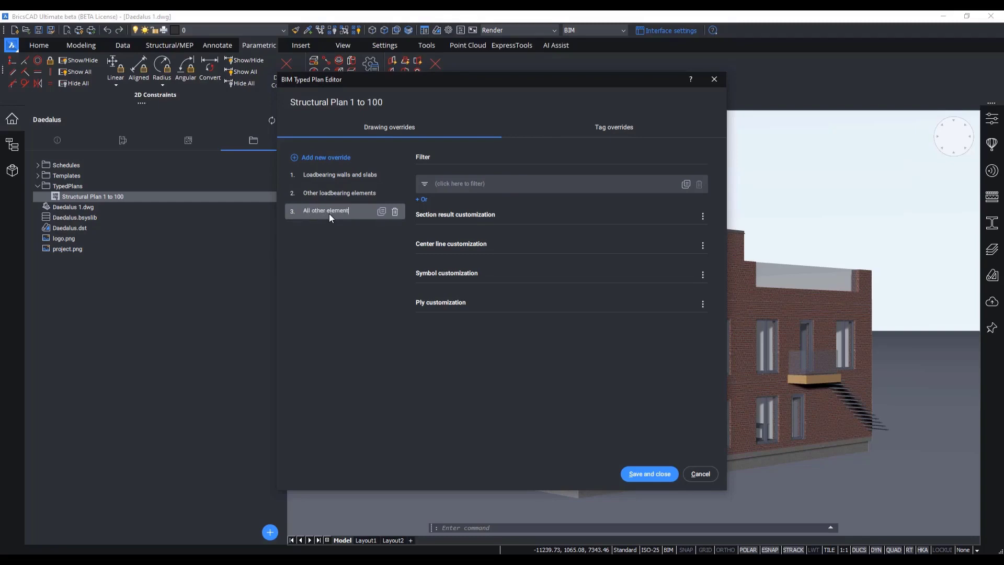
pyautogui.click(457, 182)
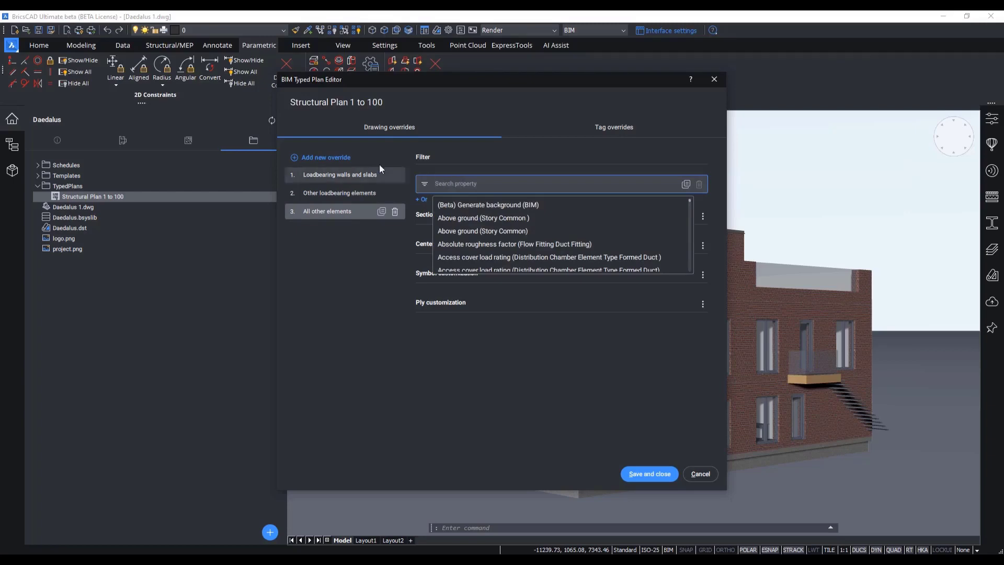
# Add a Background section result customization to the Loadbearing walls and slabs override.
pyautogui.click(343, 173)
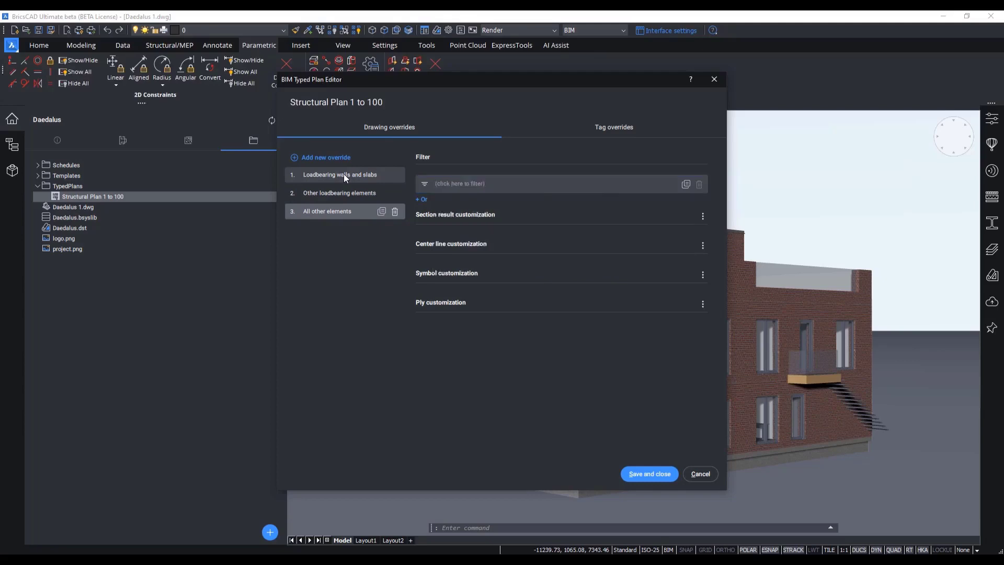
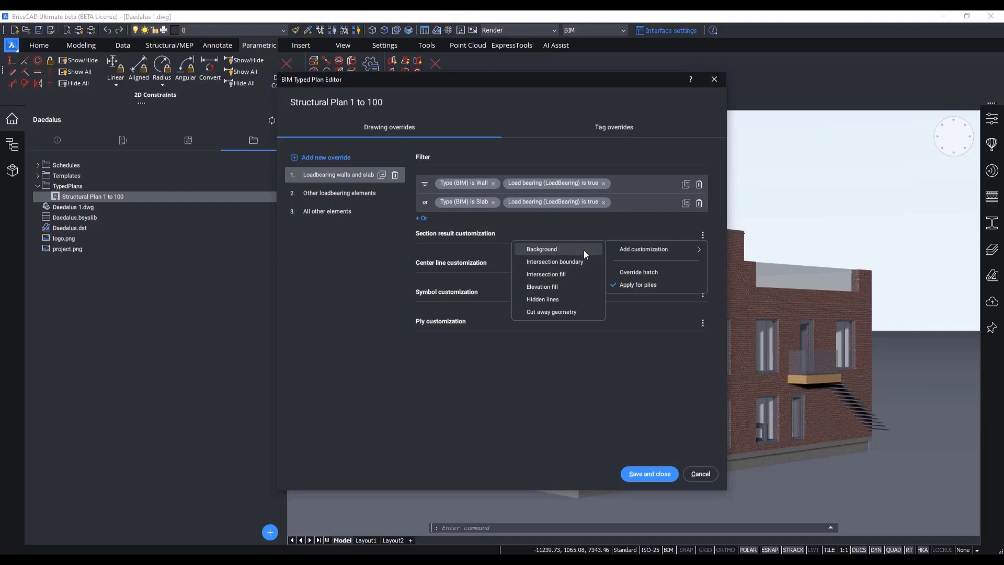
pyautogui.click(583, 250)
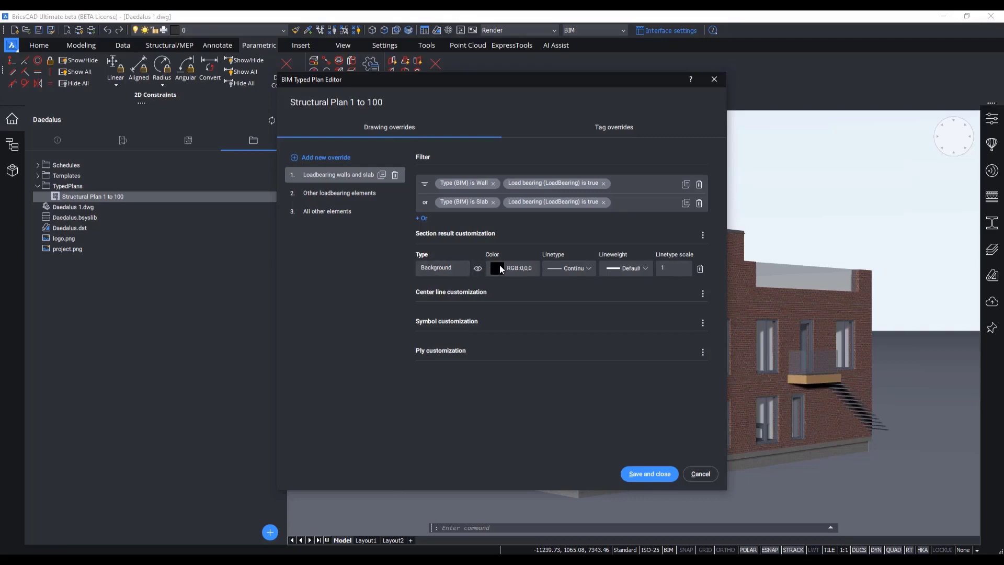
# Try hiding the Background customization, restore its visibility, and view its true color choices.
pyautogui.click(479, 269)
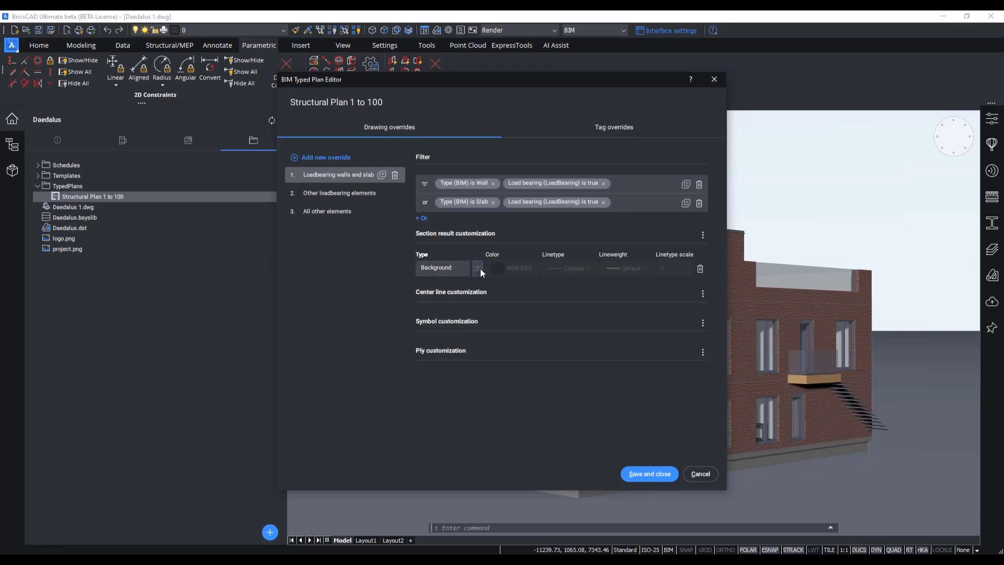
pyautogui.click(478, 268)
pyautogui.click(513, 269)
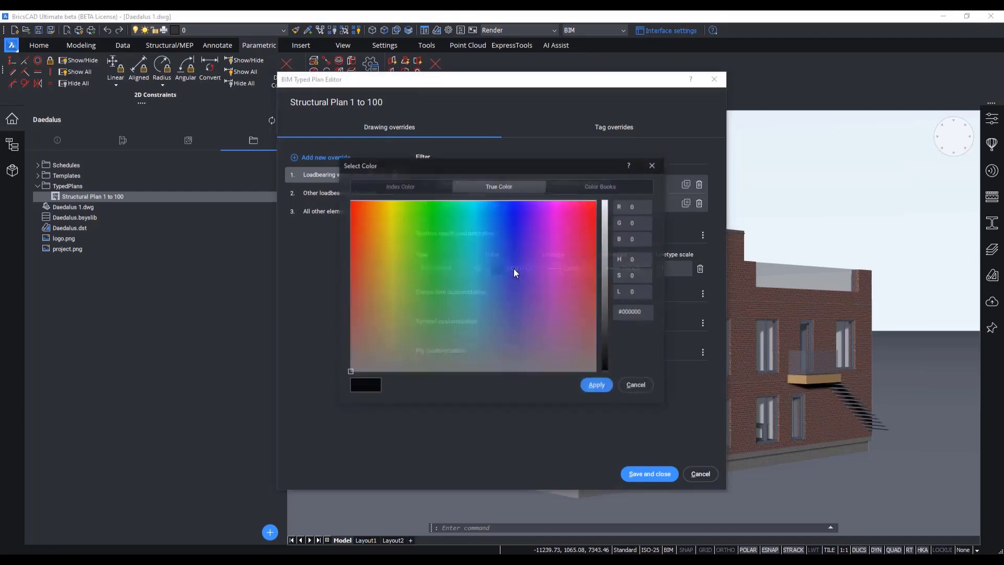
pyautogui.click(634, 384)
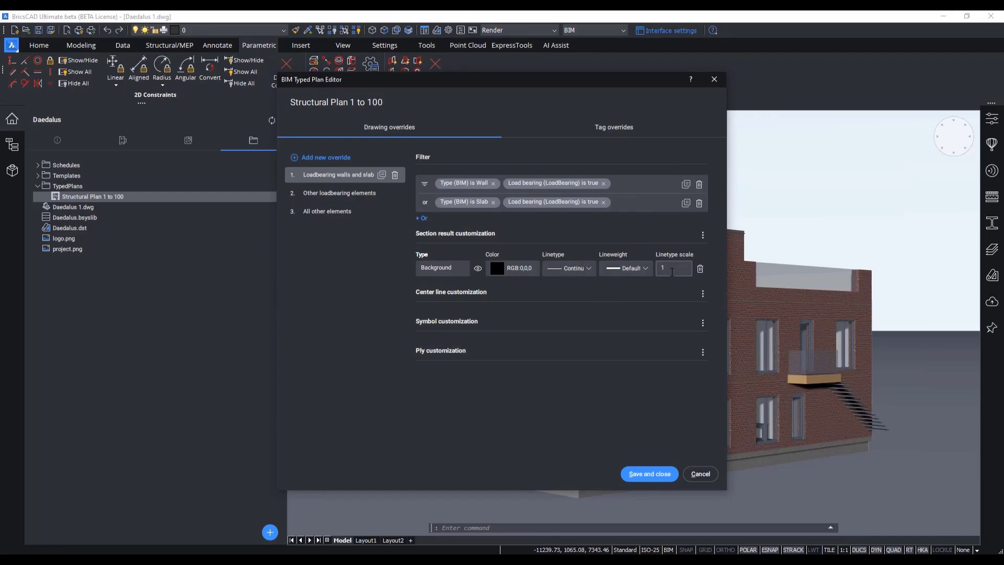
# Enable Override hatch for the section result customization of the Loadbearing walls and slabs override.
pyautogui.click(703, 236)
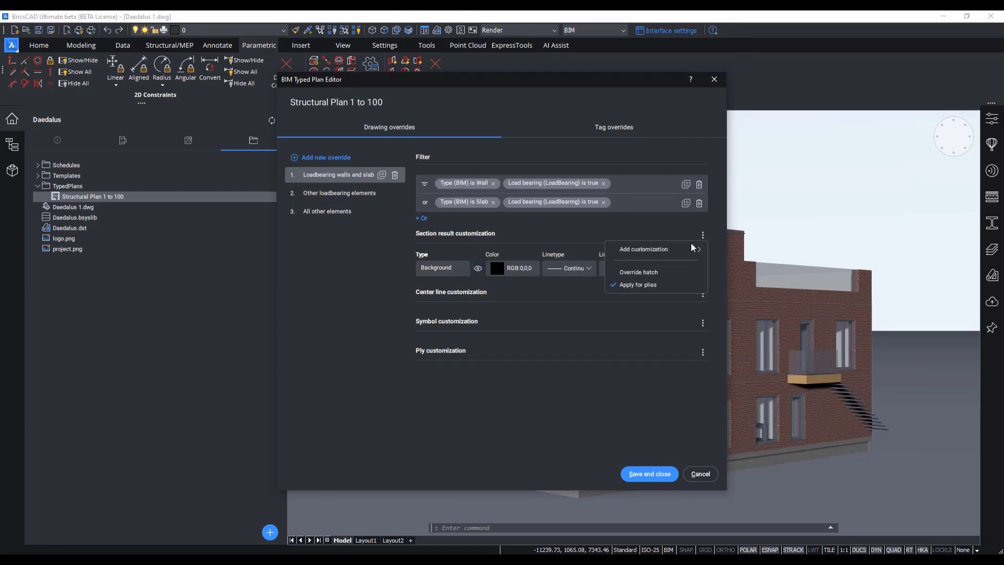
pyautogui.click(672, 272)
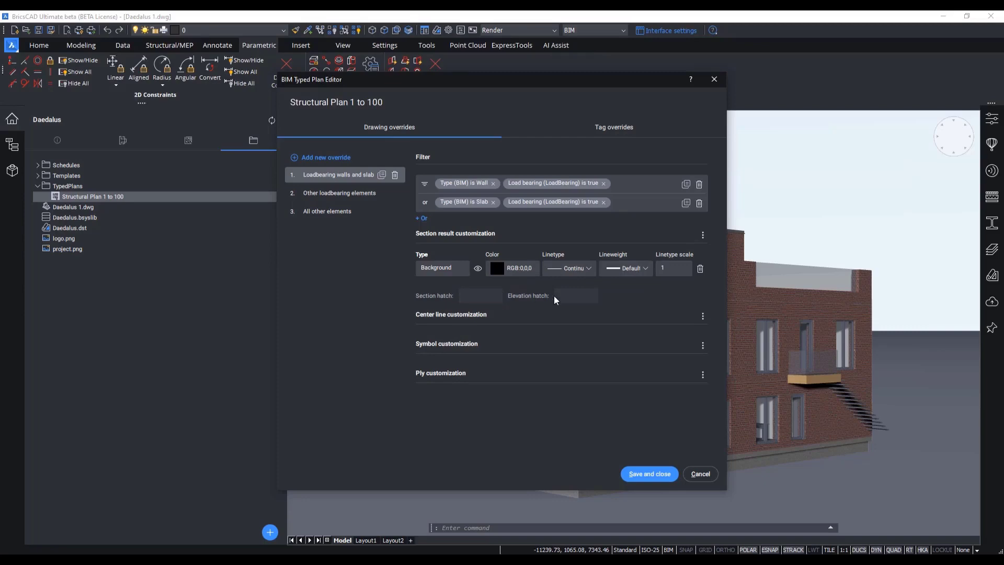
# Try a Linear and a Predefined section hatch, with the predefined pattern's background color set to index color 60.
pyautogui.click(481, 296)
pyautogui.click(488, 268)
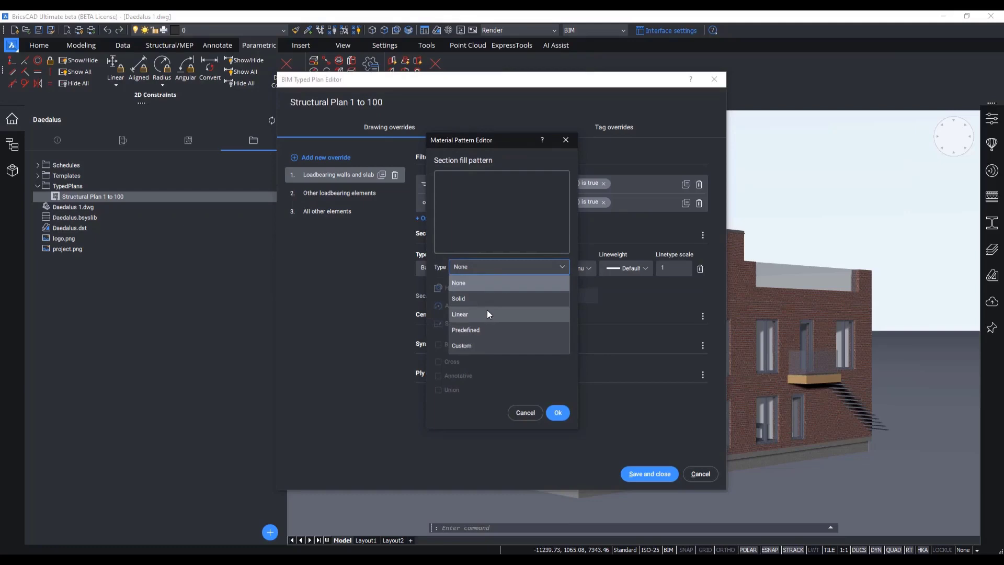
pyautogui.click(487, 313)
pyautogui.click(497, 267)
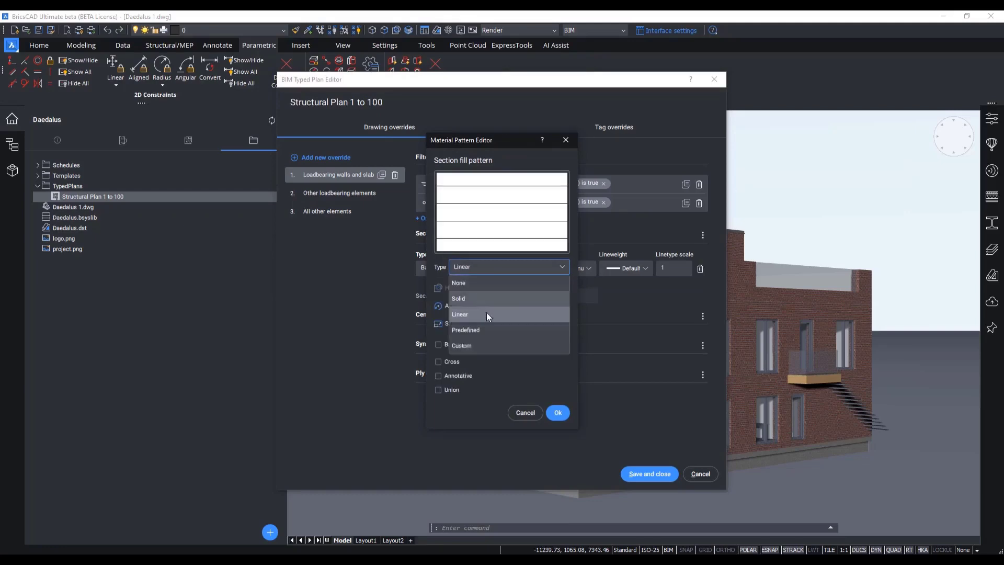
pyautogui.click(485, 330)
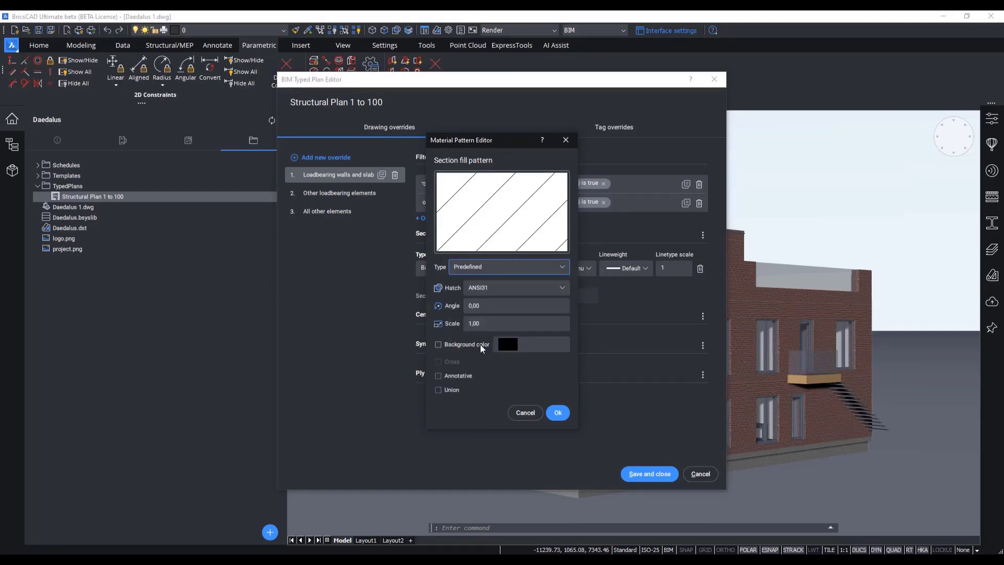
pyautogui.click(482, 348)
pyautogui.click(519, 342)
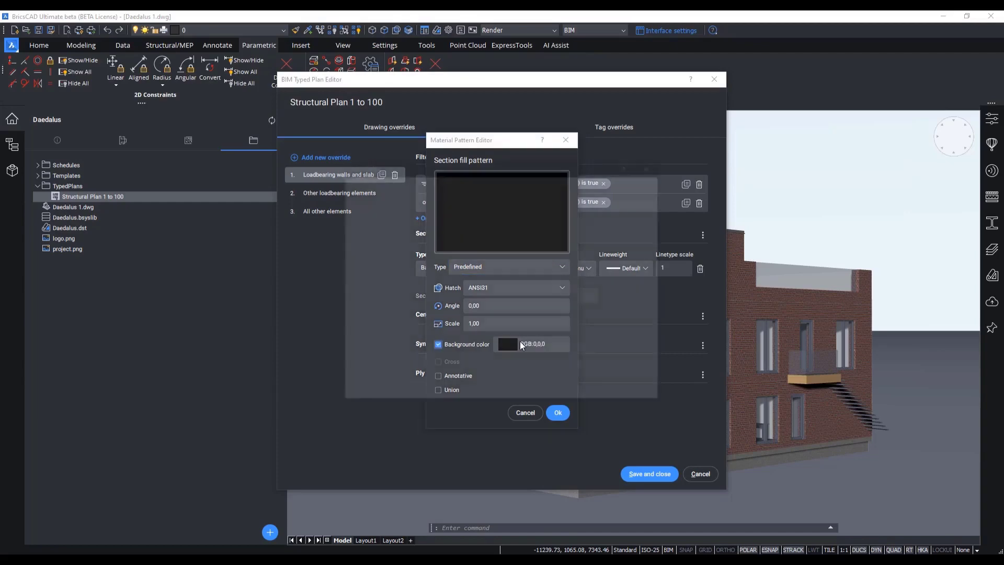
pyautogui.click(417, 268)
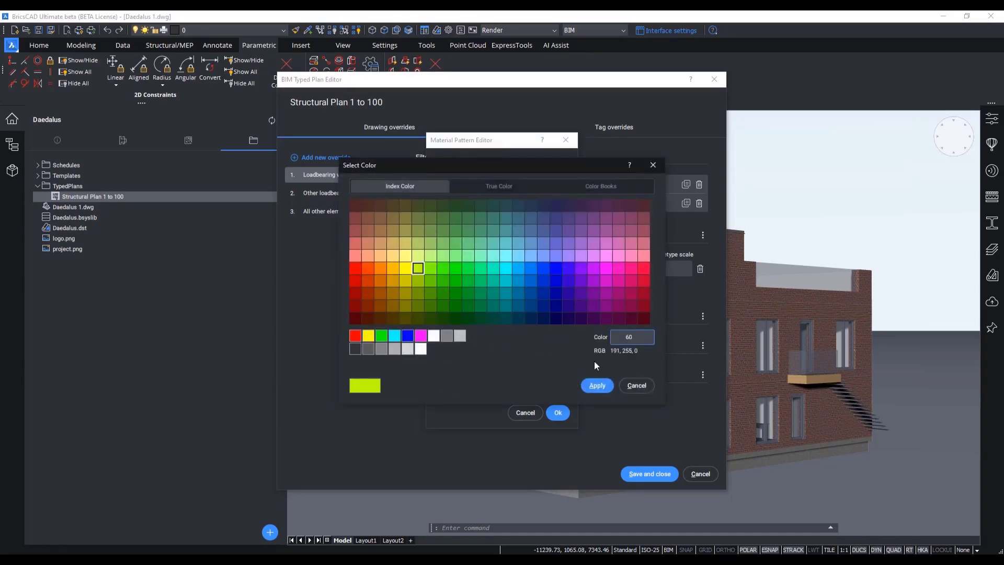
pyautogui.click(597, 385)
pyautogui.click(518, 413)
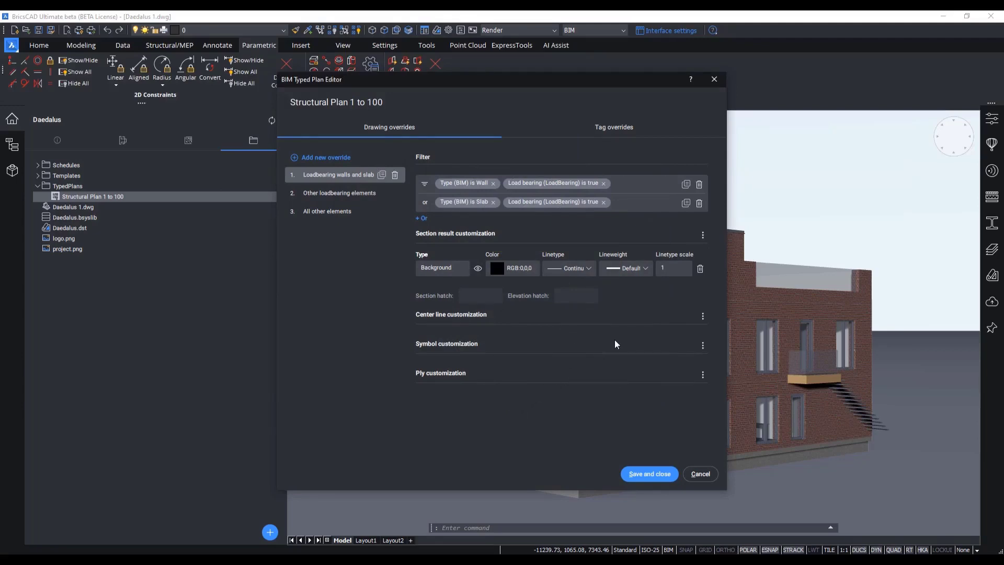
pyautogui.click(702, 234)
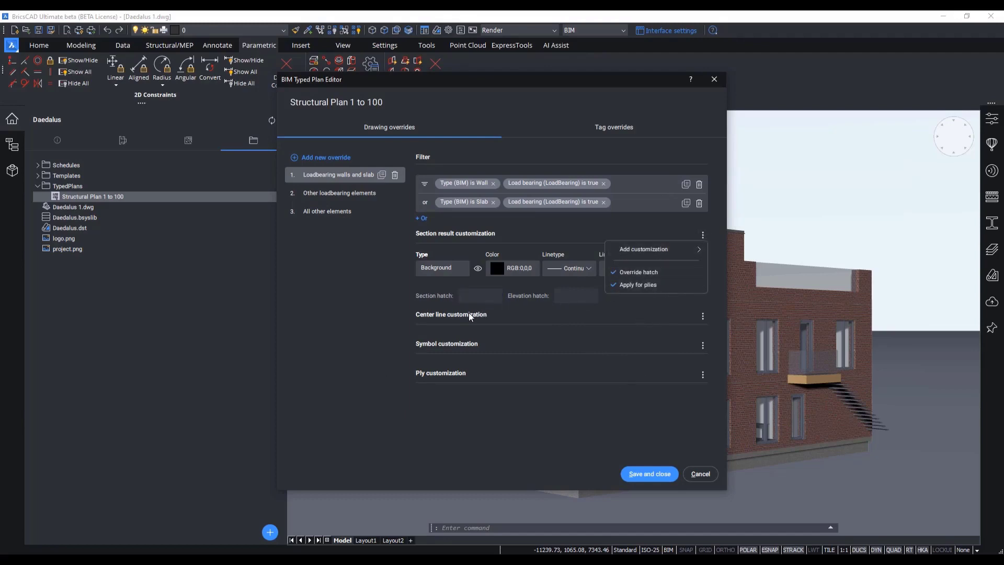
pyautogui.click(391, 307)
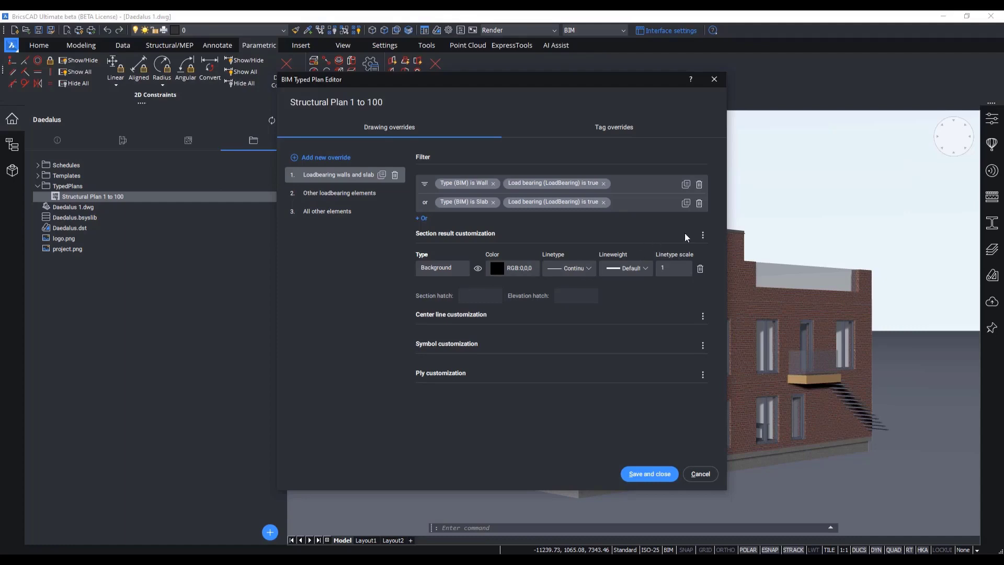
# Add Intersection fill and Intersection boundary customizations to the section results of the Loadbearing walls and slabs override.
pyautogui.click(704, 235)
pyautogui.moveTo(652, 251)
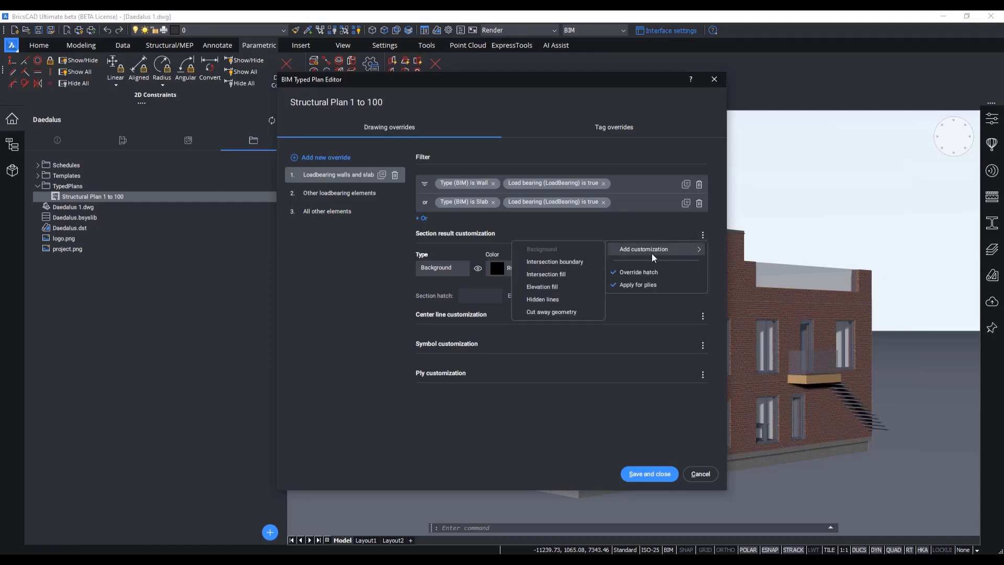
pyautogui.click(569, 276)
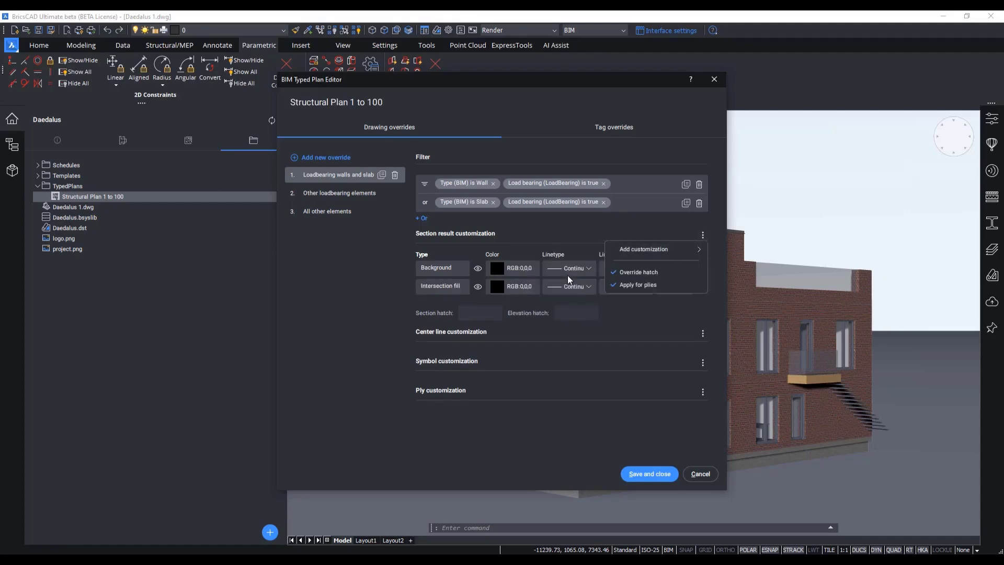
pyautogui.moveTo(648, 250)
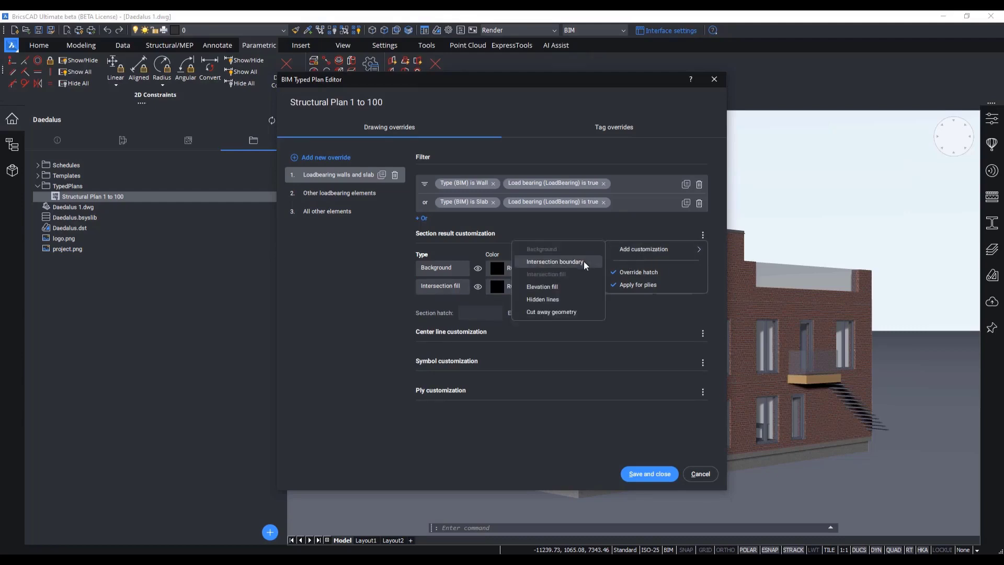
pyautogui.click(583, 261)
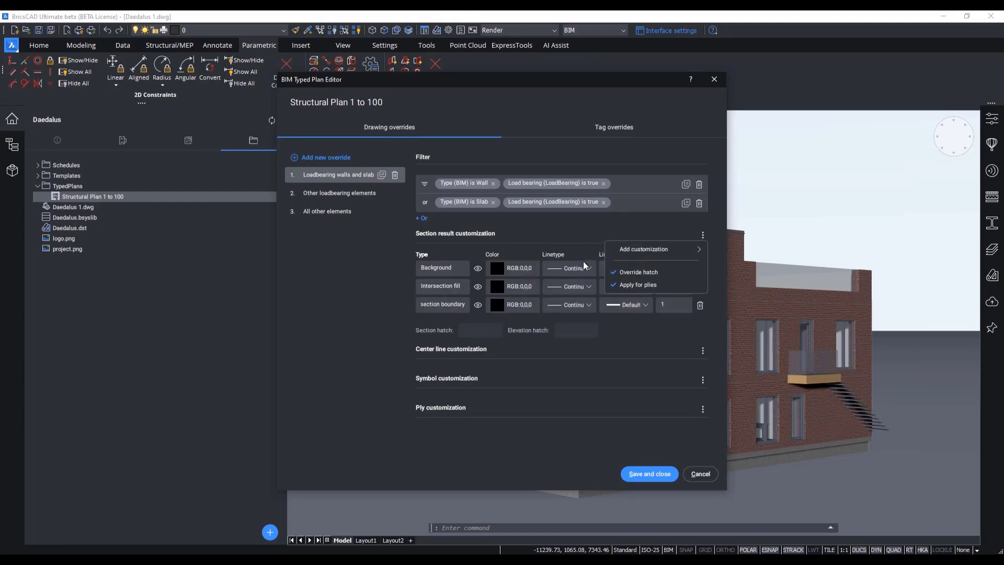
pyautogui.click(512, 290)
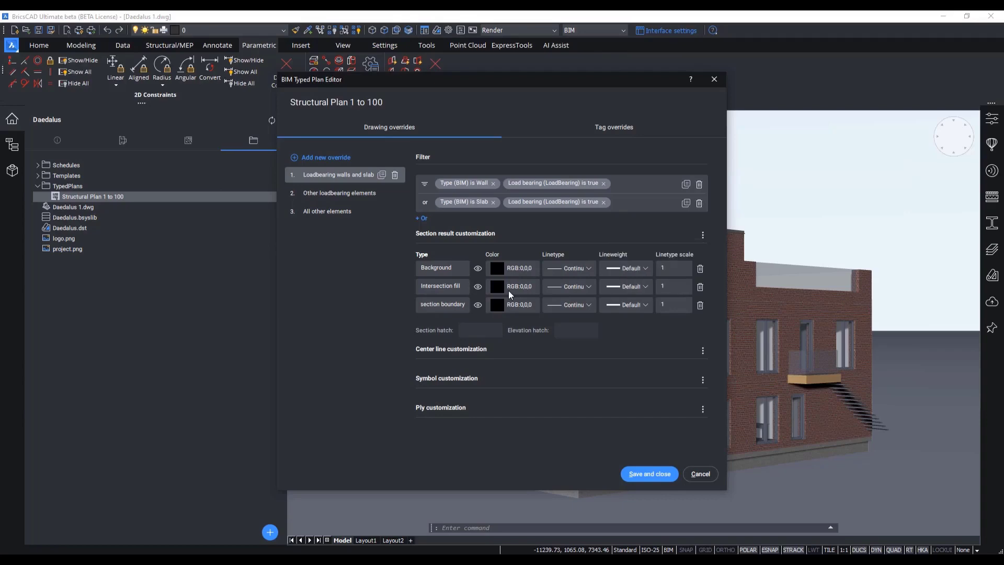
# Set the Intersection fill color to index color 9 in the section result customization of Loadbearing walls and slabs.
pyautogui.click(508, 290)
pyautogui.click(396, 185)
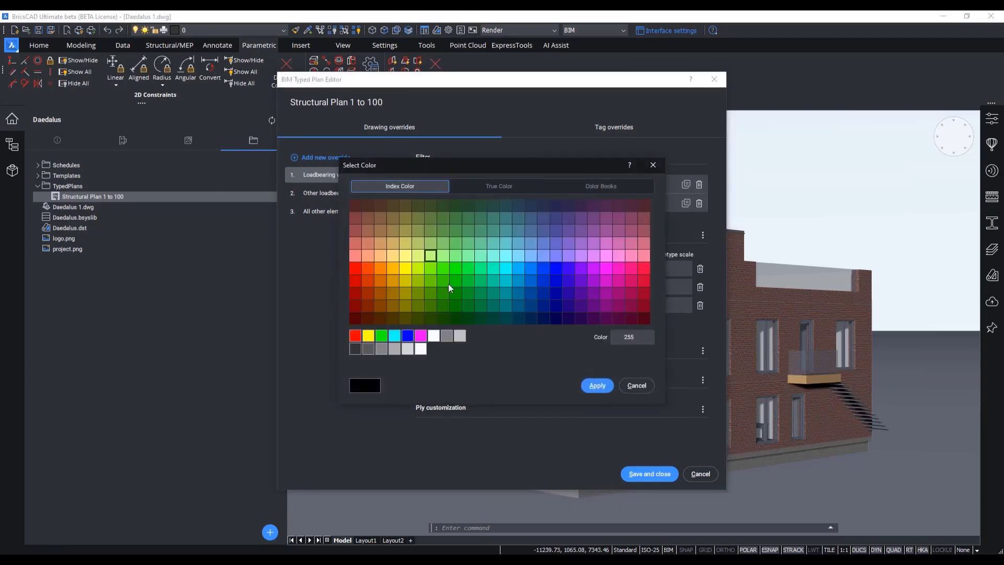
pyautogui.click(458, 336)
pyautogui.click(596, 385)
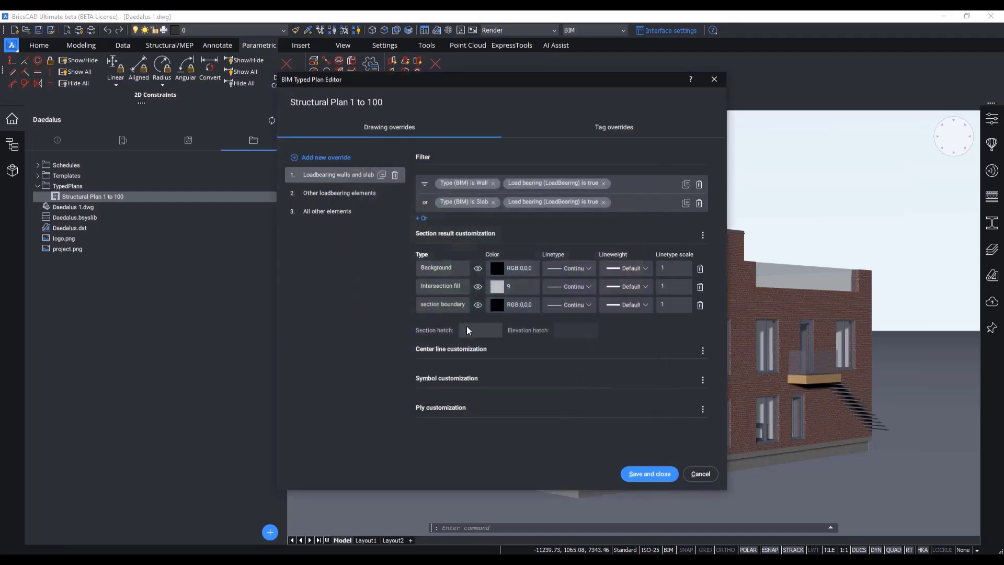
# Give the Intersection boundary index color 8 and a lineweight of 0.25 mm in the section result customization.
pyautogui.click(494, 304)
pyautogui.click(400, 186)
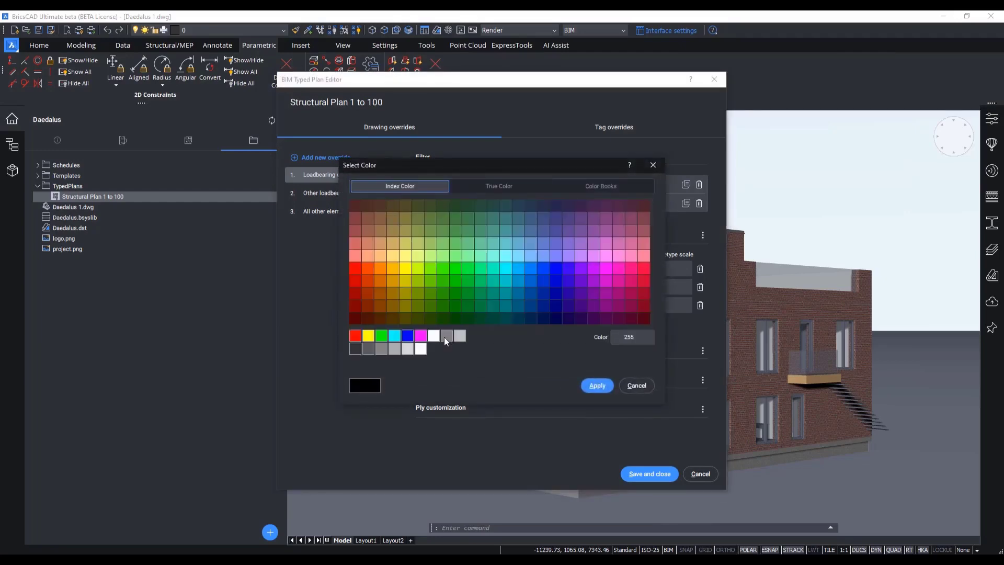
pyautogui.click(446, 336)
pyautogui.click(597, 385)
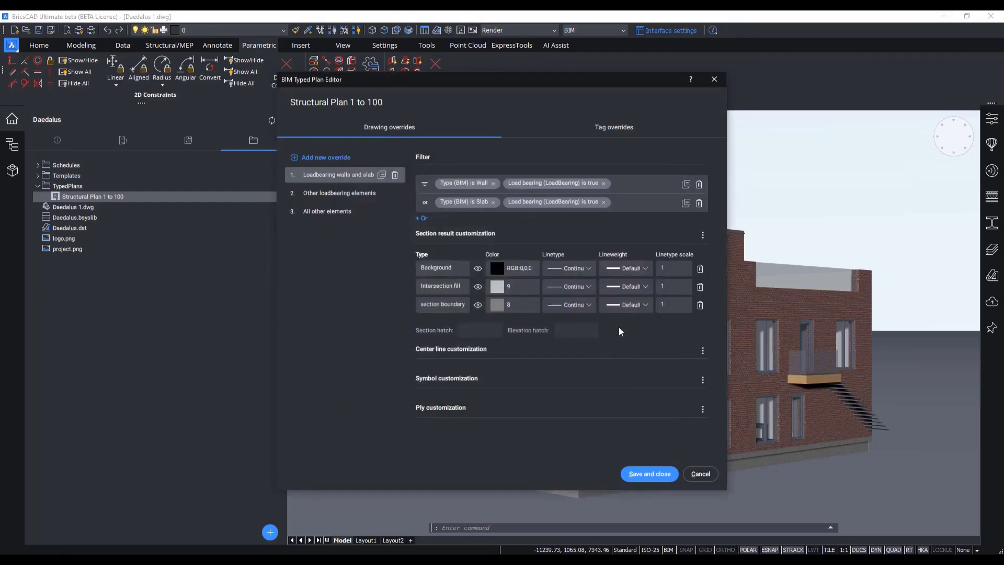
pyautogui.click(639, 307)
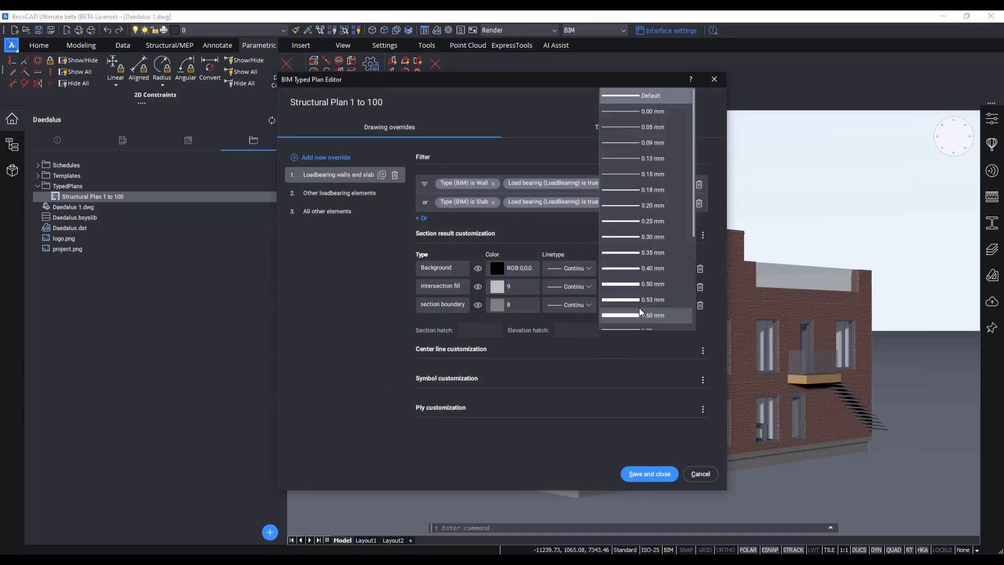
pyautogui.click(661, 224)
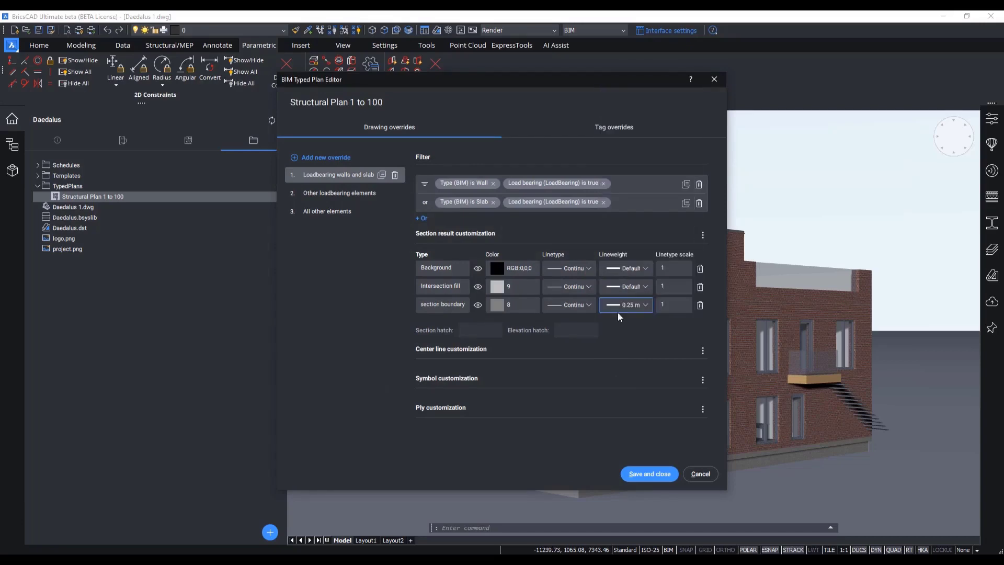
# Give the Background customization index color 9 and a lineweight of 0.05 mm in the section results.
pyautogui.click(522, 268)
pyautogui.click(386, 187)
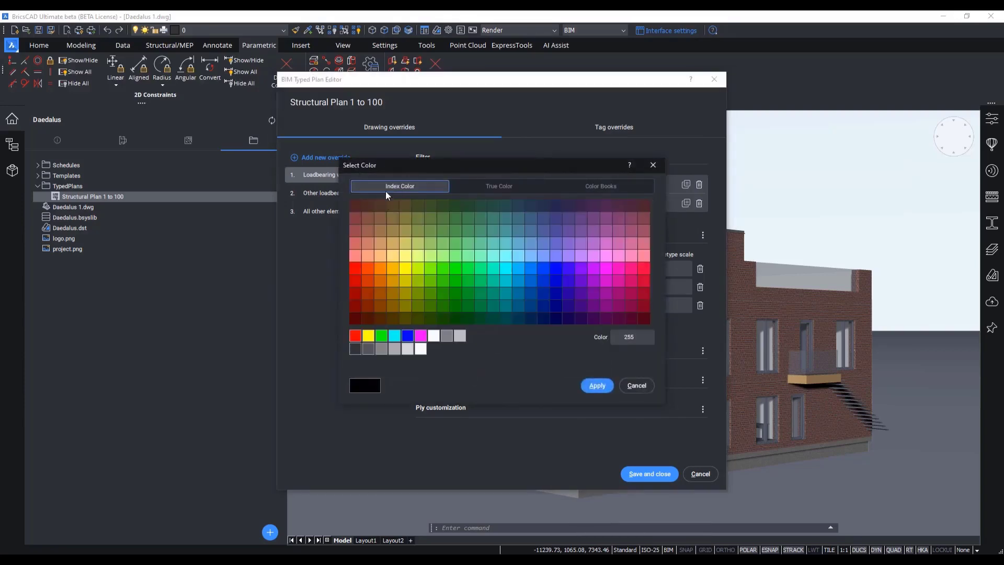
pyautogui.click(460, 337)
pyautogui.click(595, 386)
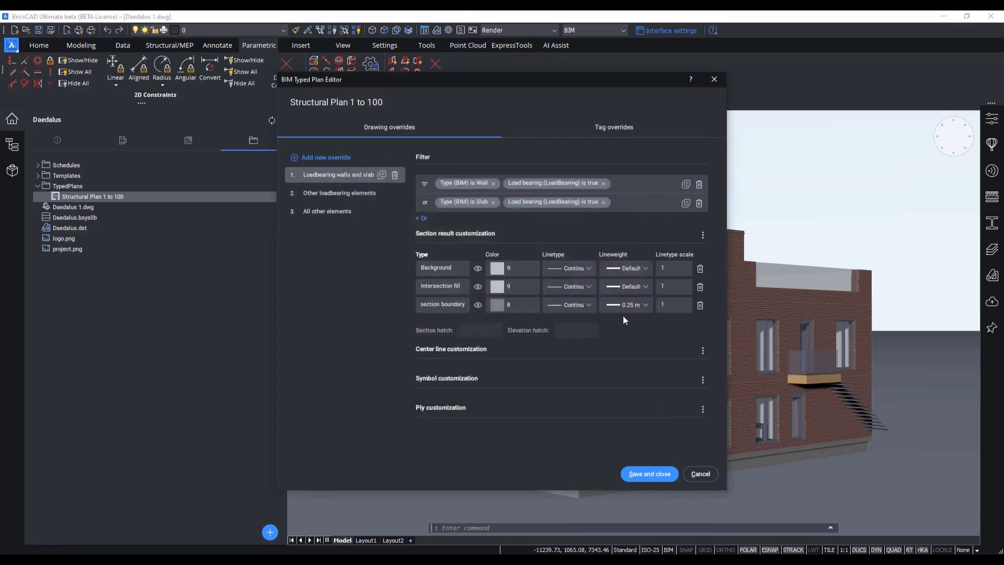
pyautogui.click(646, 269)
pyautogui.click(646, 289)
# Widen the typed plan editor and set the section hatch of Loadbearing walls and slabs to Solid.
pyautogui.moveTo(726, 321); pyautogui.dragTo(841, 322)
pyautogui.click(521, 330)
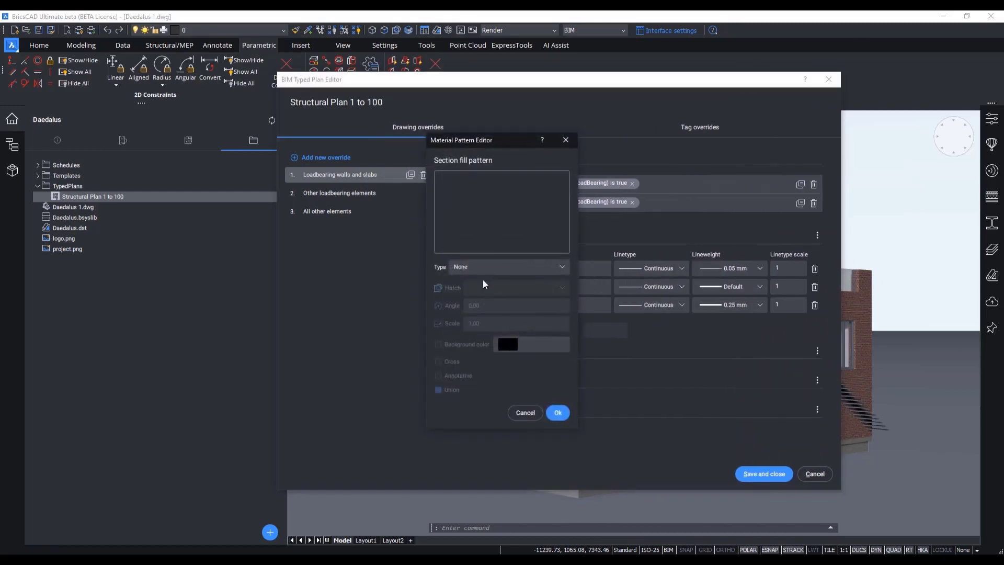
pyautogui.click(477, 267)
pyautogui.click(473, 298)
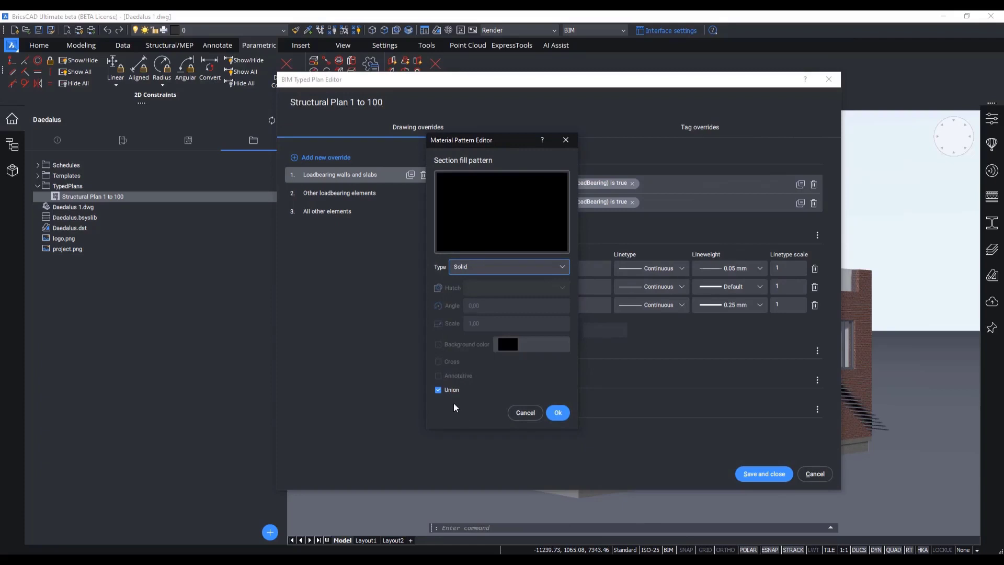
pyautogui.click(558, 412)
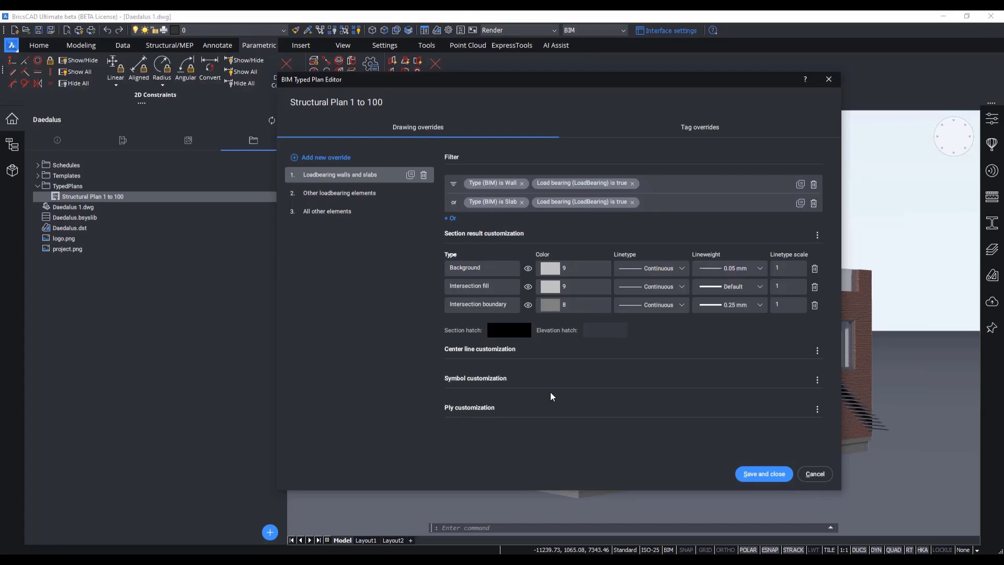
# Add a symbol customization for layer BIM_2D_SECT_SWING to the All other elements override.
pyautogui.click(369, 212)
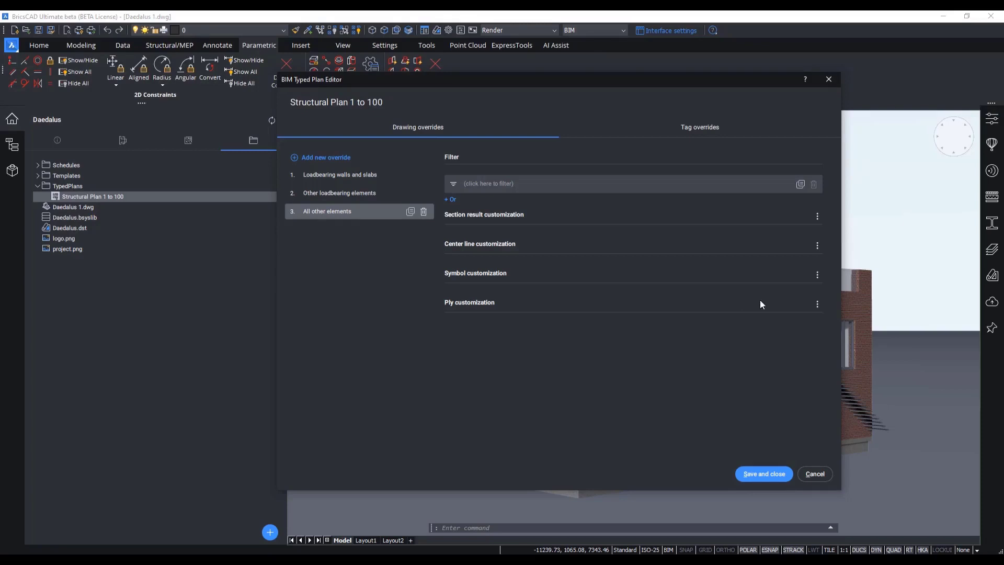
pyautogui.click(817, 274)
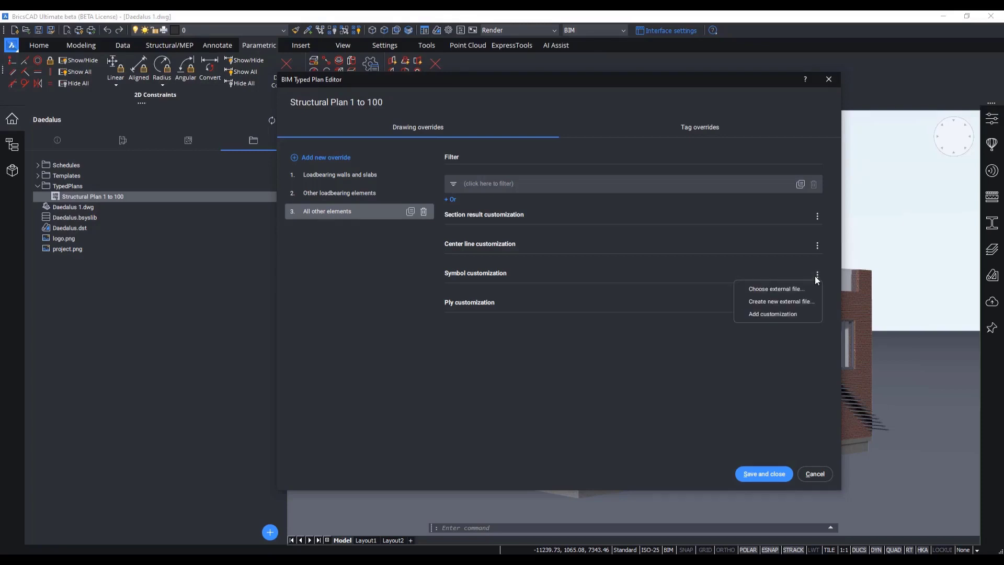
pyautogui.click(810, 313)
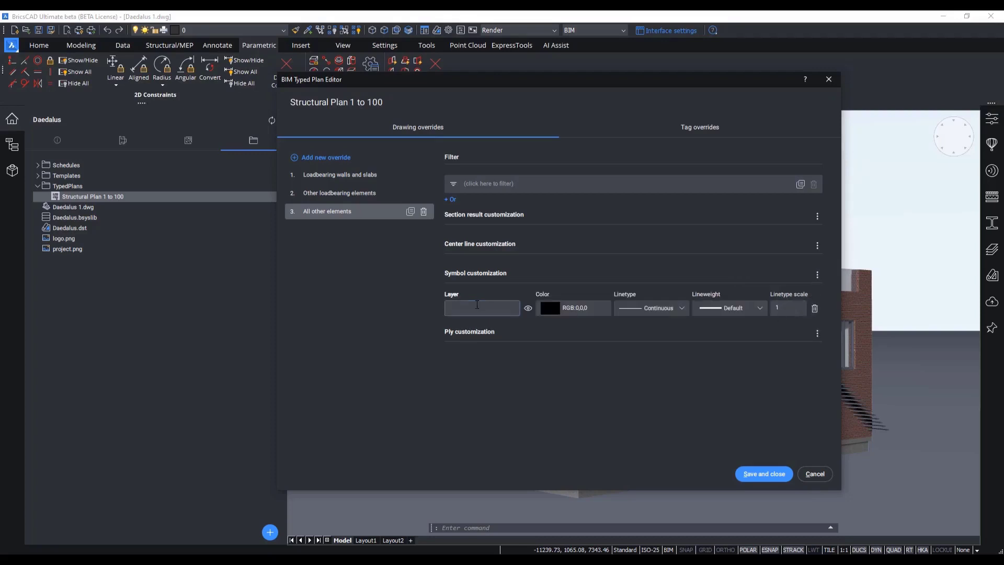
pyautogui.write('BIM_2D_SECT_SWING')
# Set the BIM_2D_SECT_SWING symbol layer to White (index color 7) with a lineweight of 0.13 mm.
pyautogui.click(570, 308)
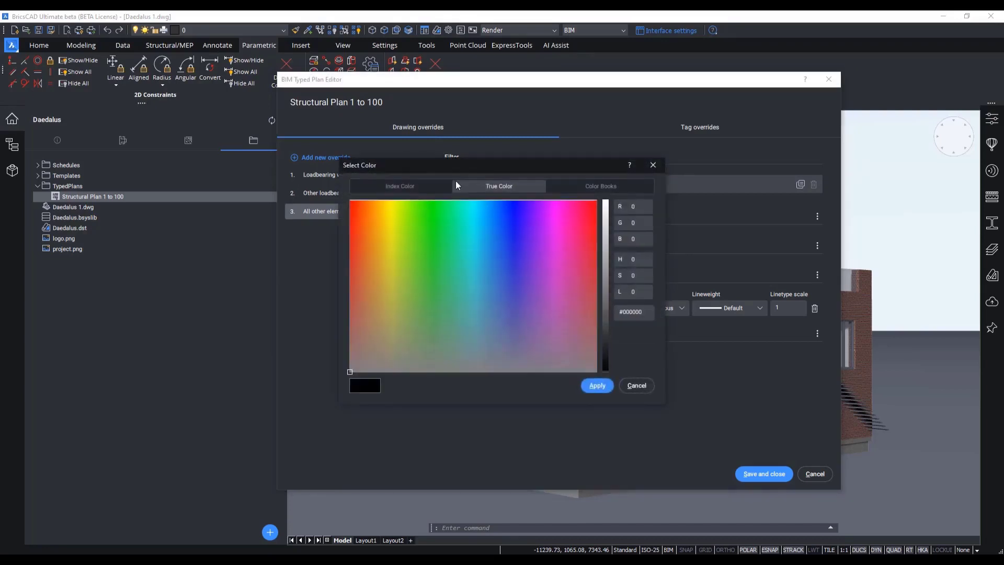
pyautogui.click(387, 186)
pyautogui.click(436, 336)
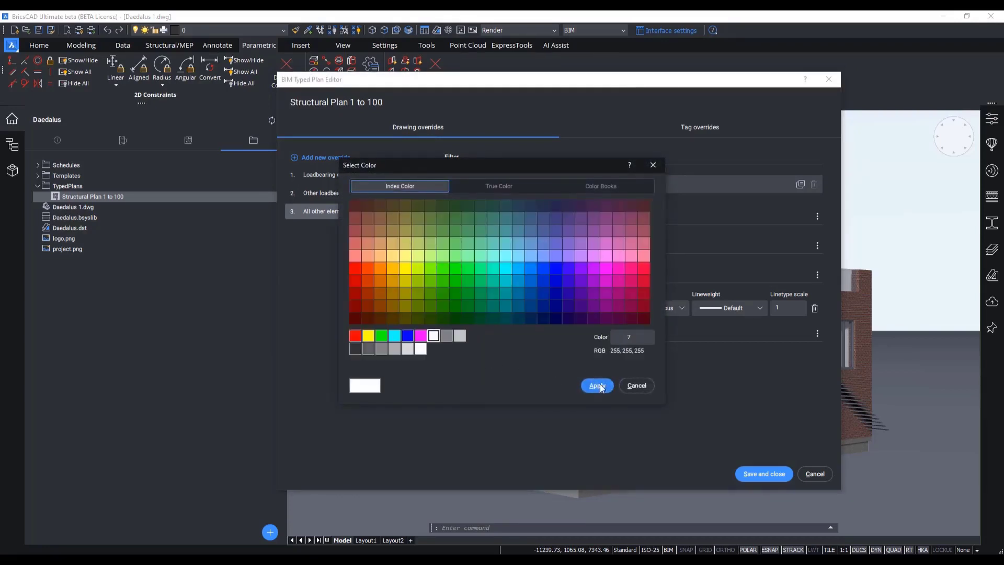
pyautogui.click(597, 385)
pyautogui.click(739, 312)
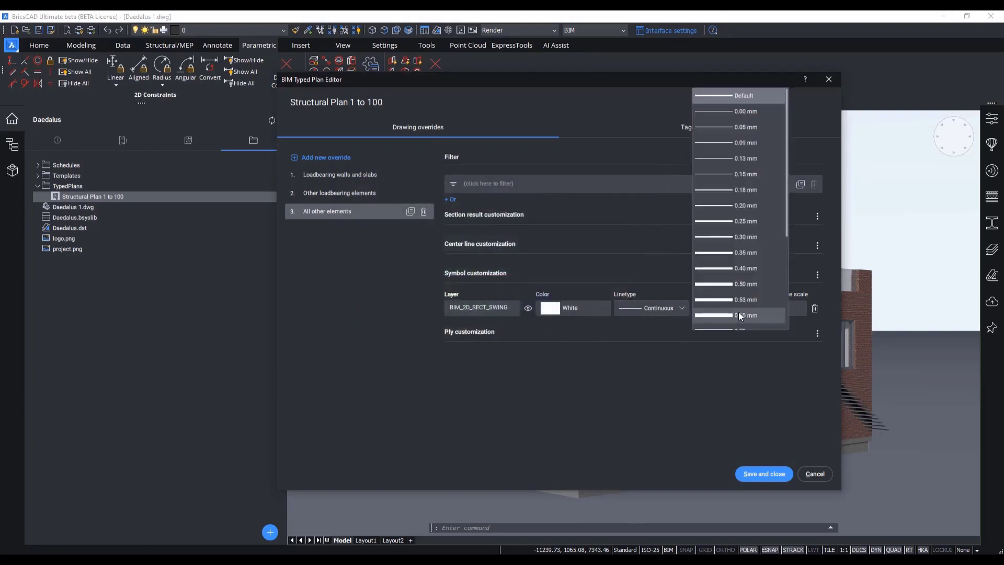
pyautogui.click(729, 162)
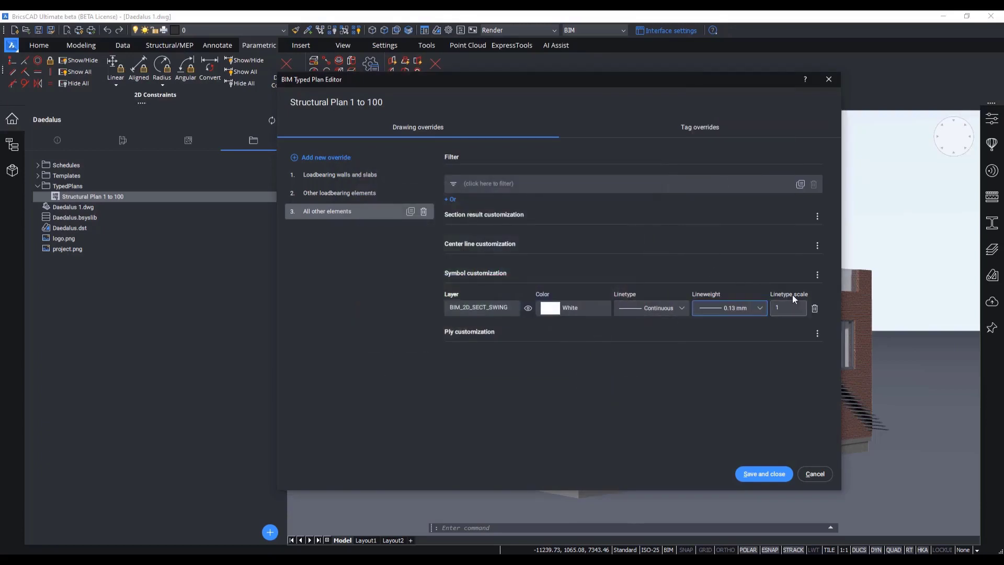
# Add a symbol customization for layer BIM_2D_SECT_1to200 to All other elements and hide that layer.
pyautogui.click(817, 274)
pyautogui.click(756, 312)
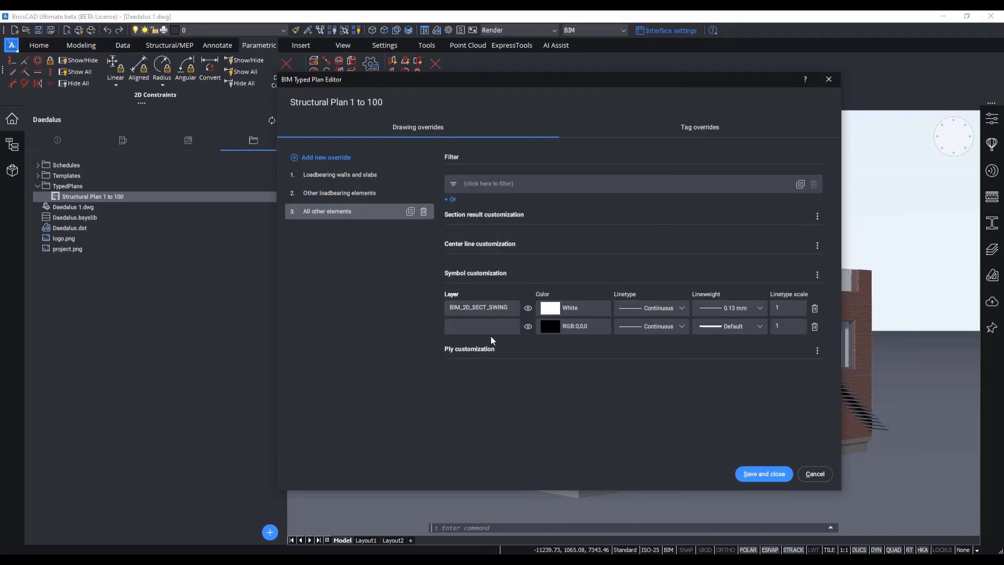
pyautogui.click(485, 325)
pyautogui.write('BIM_2D_SECT_1to200')
pyautogui.click(530, 326)
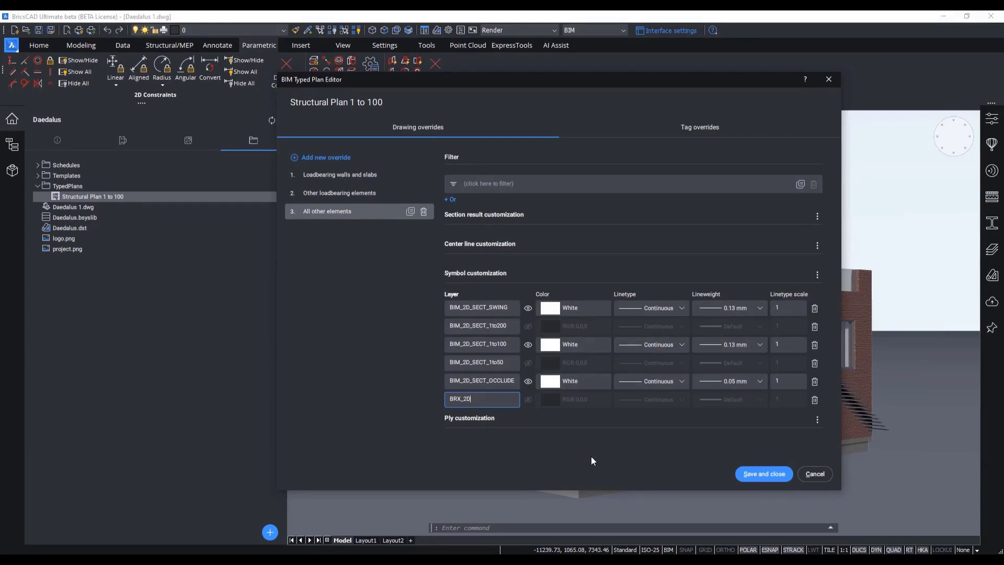
# Add a ply customization named "Structure function" to the Loadbearing walls and slabs override.
pyautogui.click(367, 178)
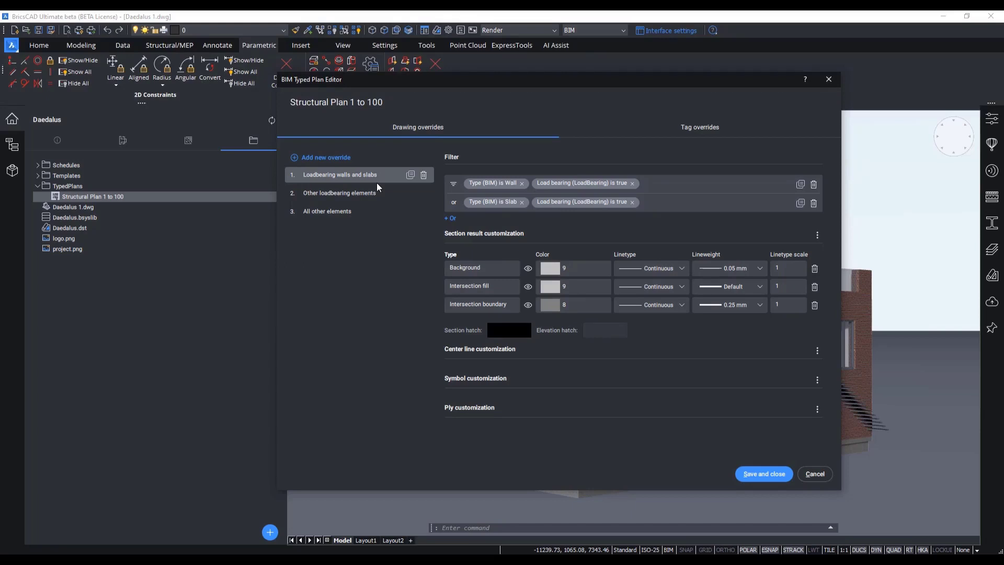
pyautogui.click(817, 410)
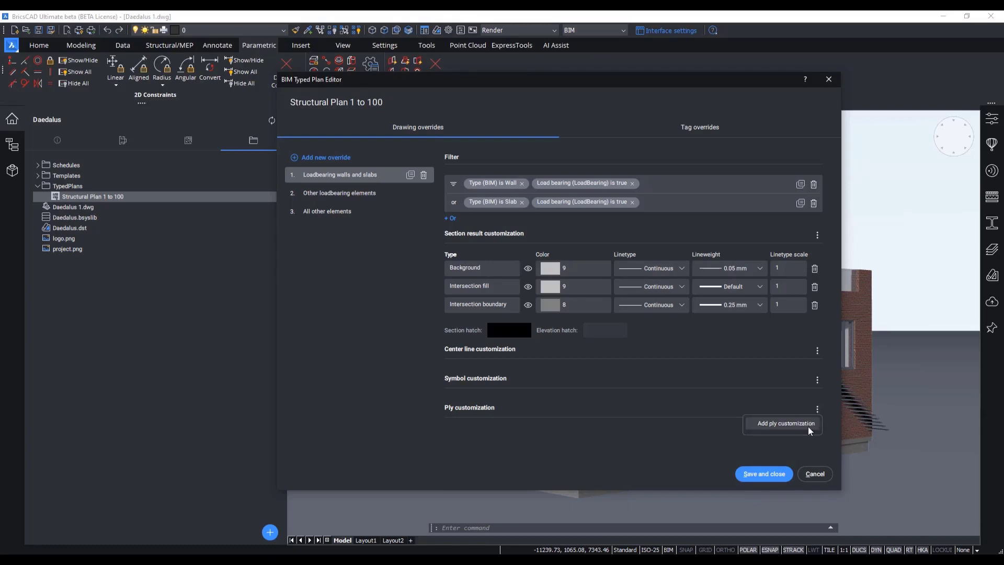
pyautogui.click(810, 429)
pyautogui.scroll(-2, 583, 384)
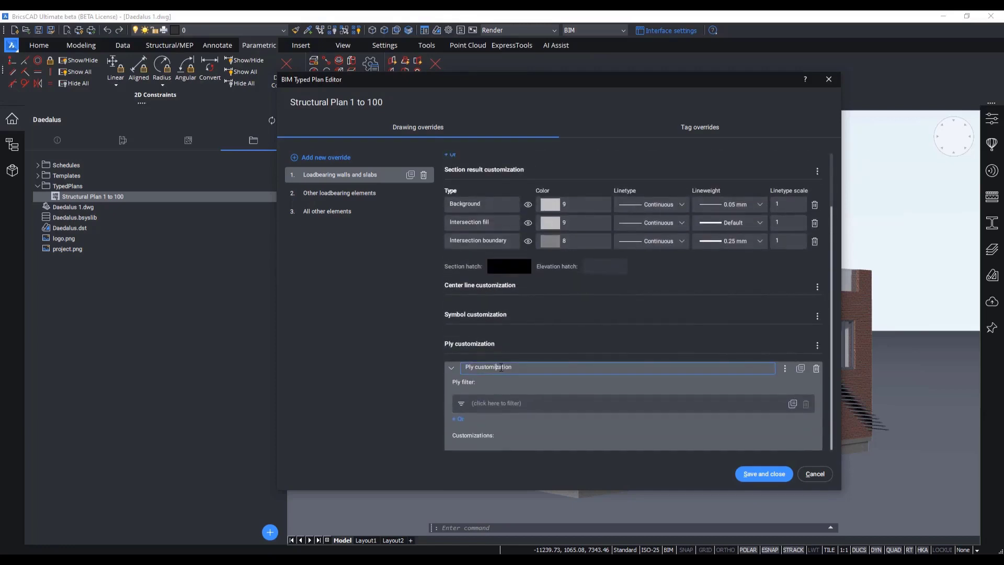
pyautogui.write('Structure function')
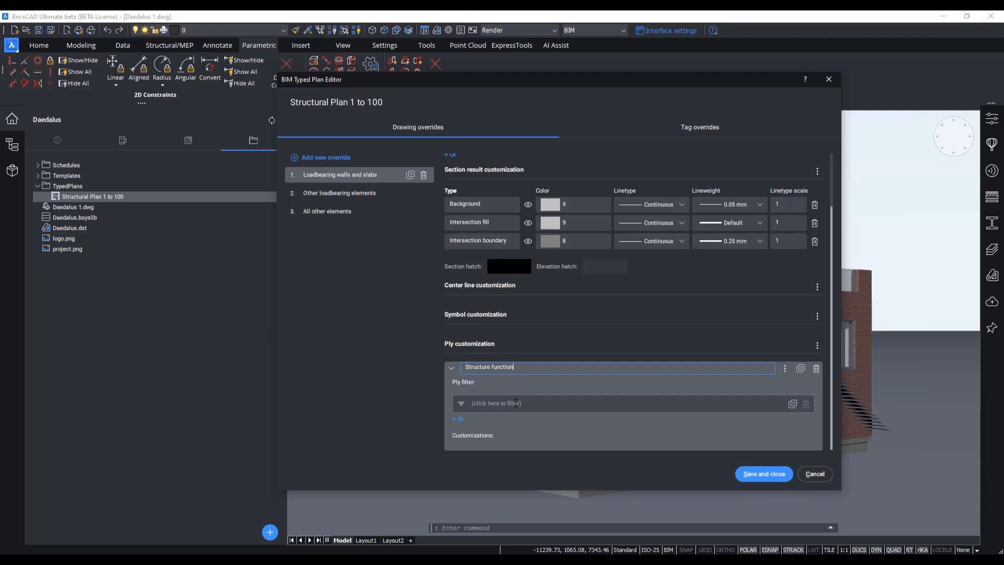
# Filter the Structure function ply customization to plies whose Default function is Structure.
pyautogui.click(516, 402)
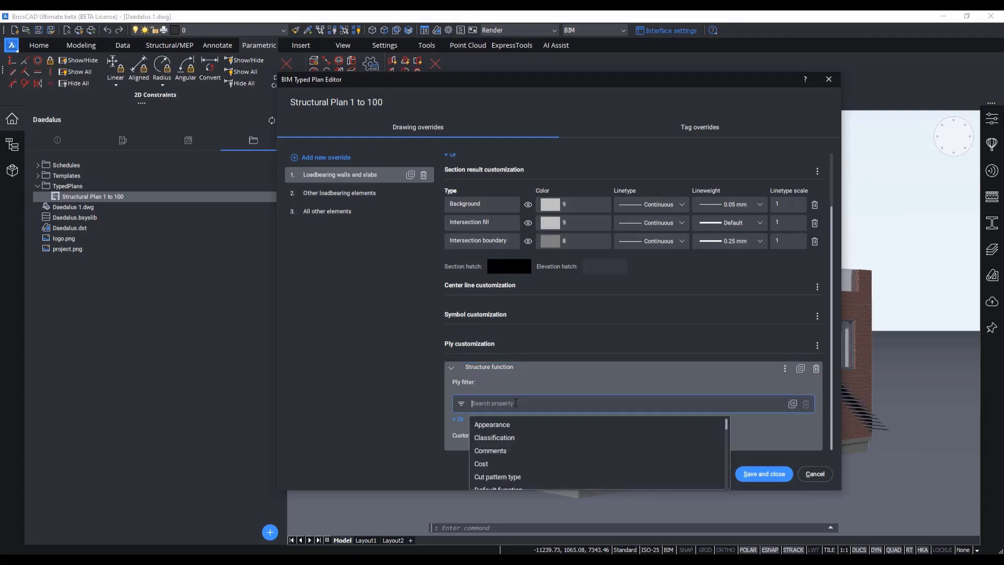
pyautogui.write('default')
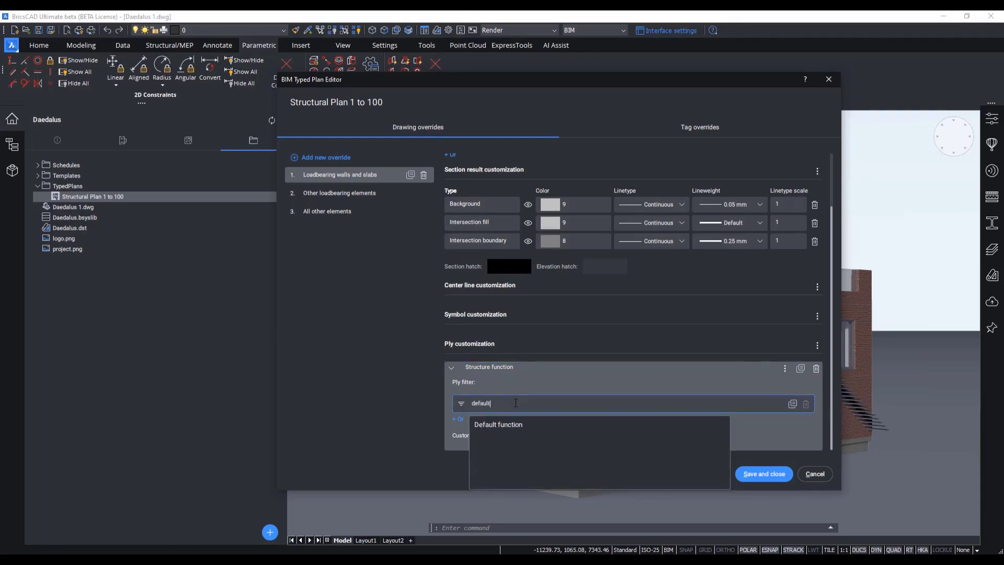
pyautogui.click(516, 424)
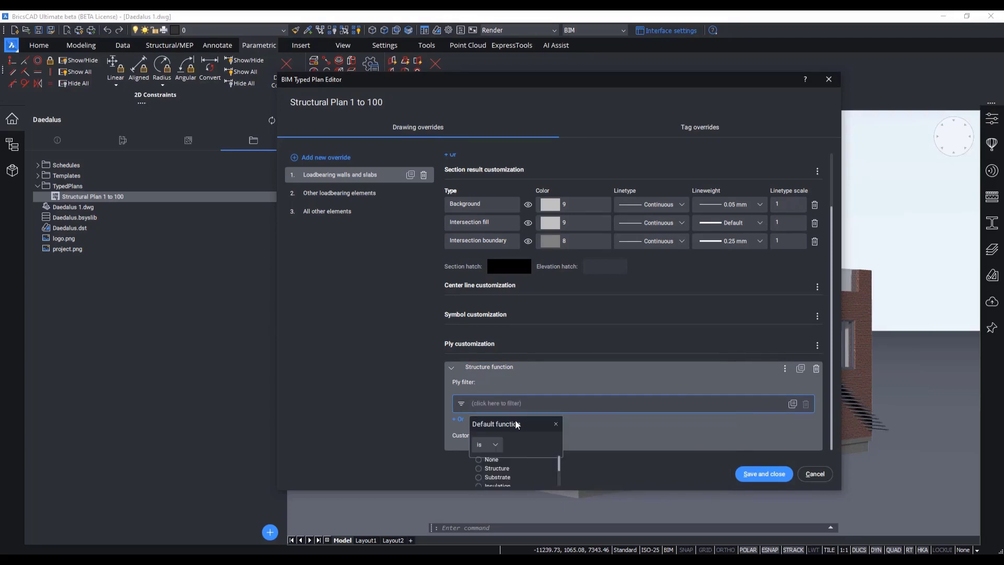
pyautogui.click(490, 468)
pyautogui.scroll(2, 554, 386)
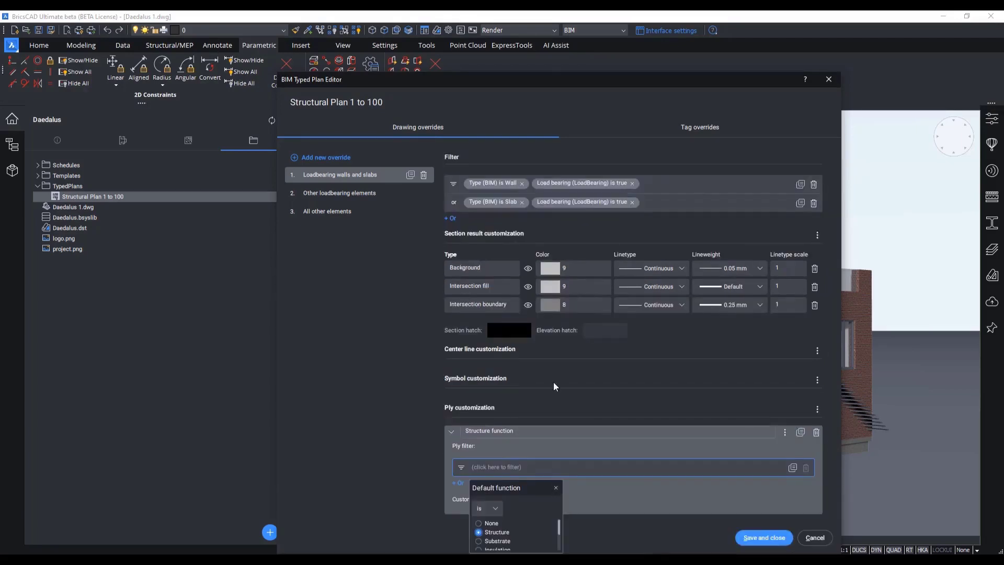
pyautogui.moveTo(558, 72); pyautogui.dragTo(558, 24)
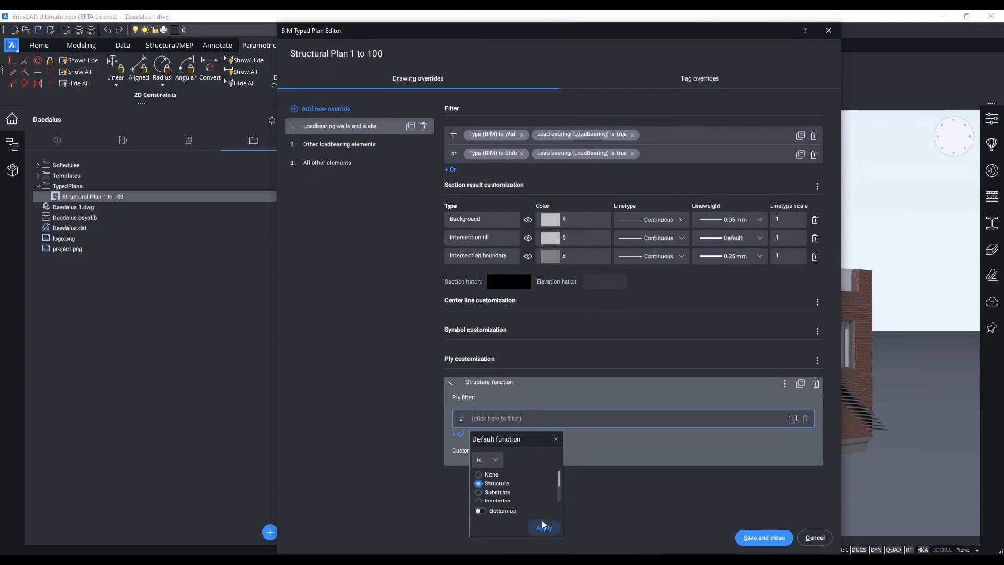
# Add Intersection fill, Intersection boundary and Background customizations to the Structure function ply customization.
pyautogui.click(784, 385)
pyautogui.moveTo(774, 398)
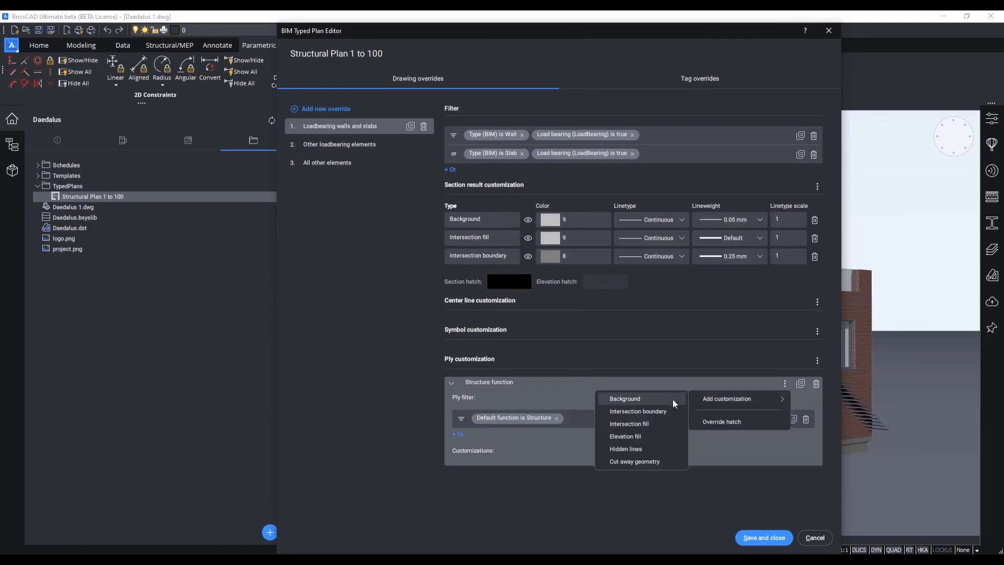
pyautogui.click(660, 424)
pyautogui.moveTo(740, 399)
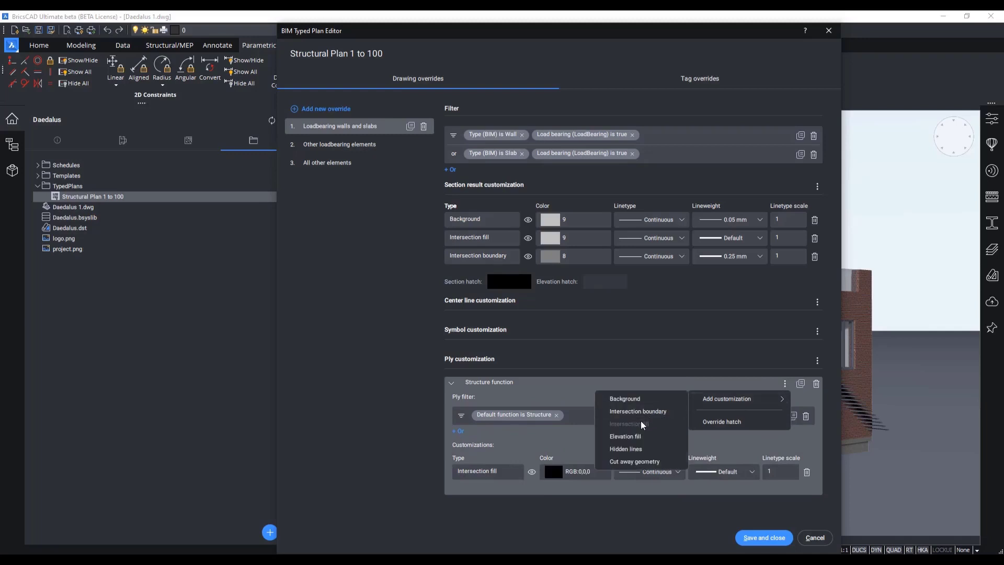
pyautogui.click(647, 410)
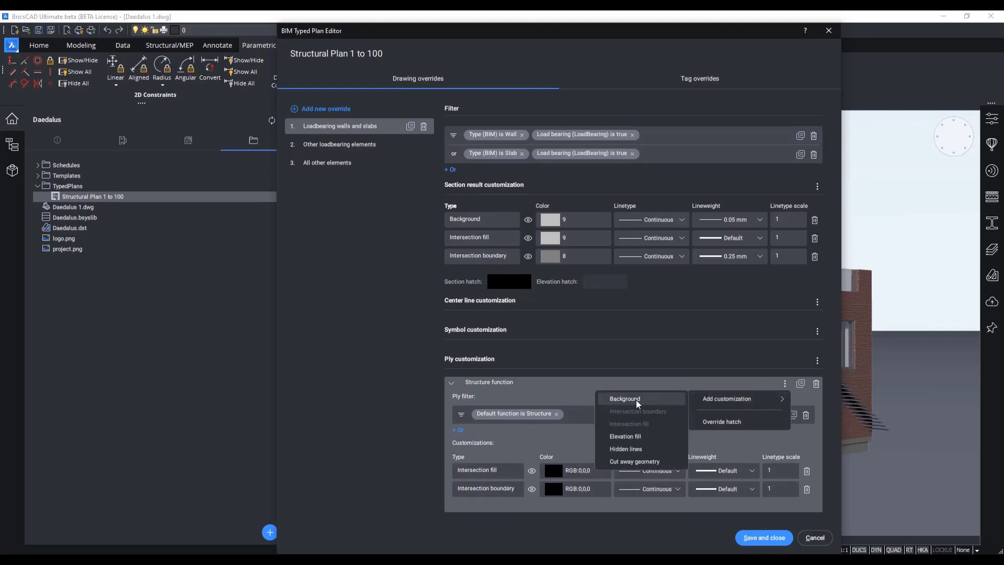
pyautogui.click(636, 400)
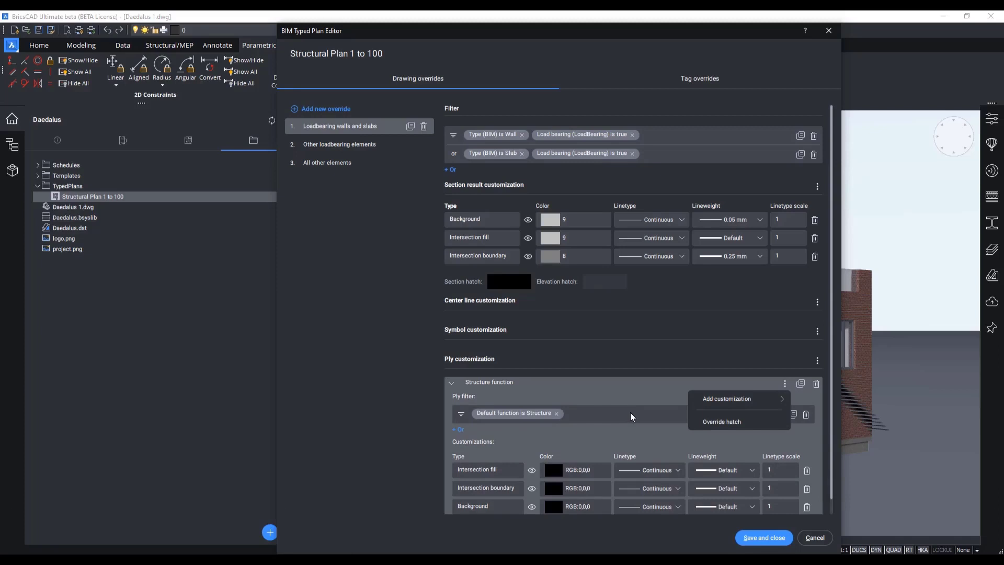
# Set the Intersection fill color of the Structure function ply customization to index color 13.
pyautogui.click(553, 471)
pyautogui.click(410, 189)
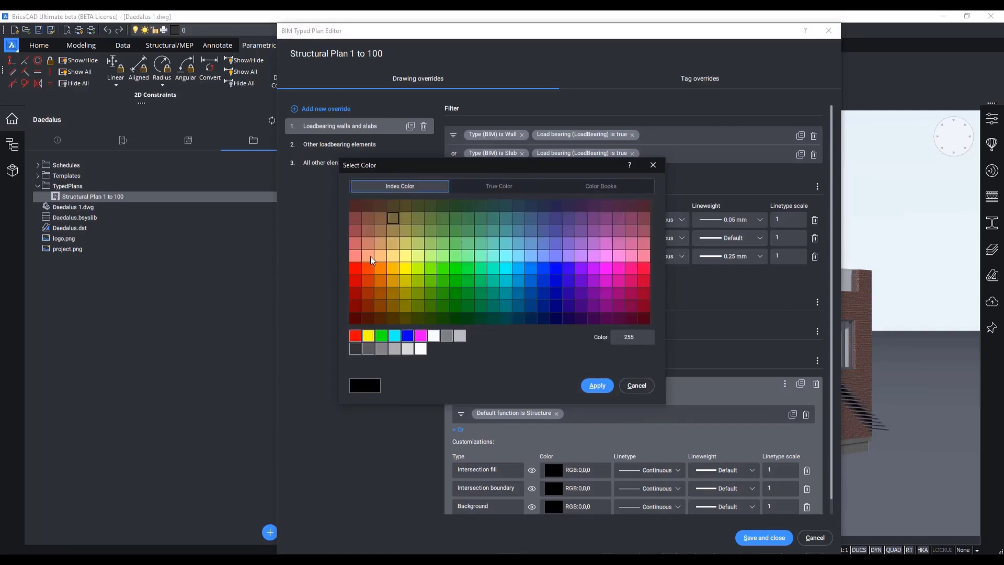
pyautogui.click(356, 243)
pyautogui.click(597, 385)
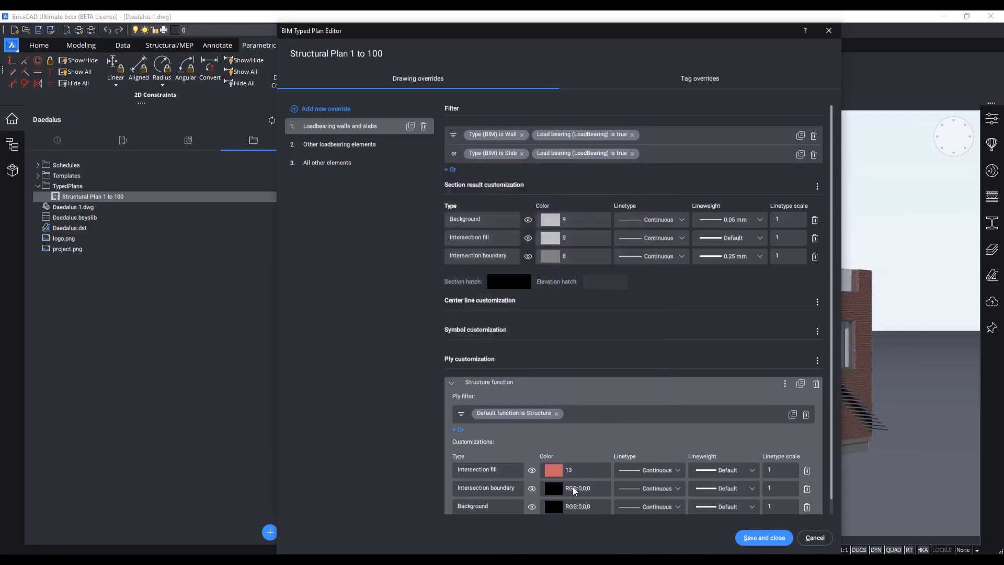
# Set the Structure function ply customization's Intersection boundary to index color 10 with a 0.35 mm lineweight.
pyautogui.click(572, 488)
pyautogui.click(359, 188)
pyautogui.click(355, 268)
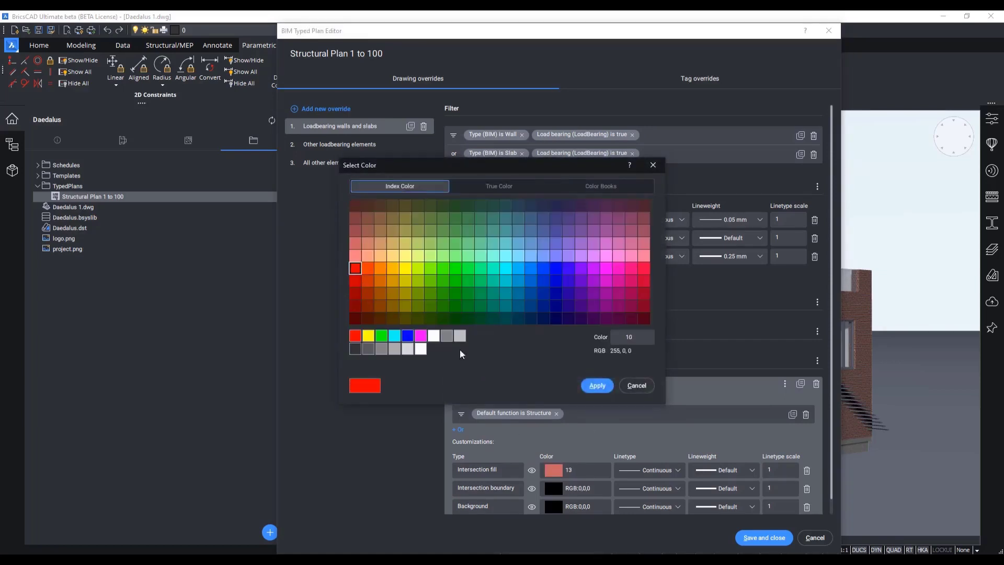
pyautogui.click(597, 386)
pyautogui.scroll(-1, 705, 460)
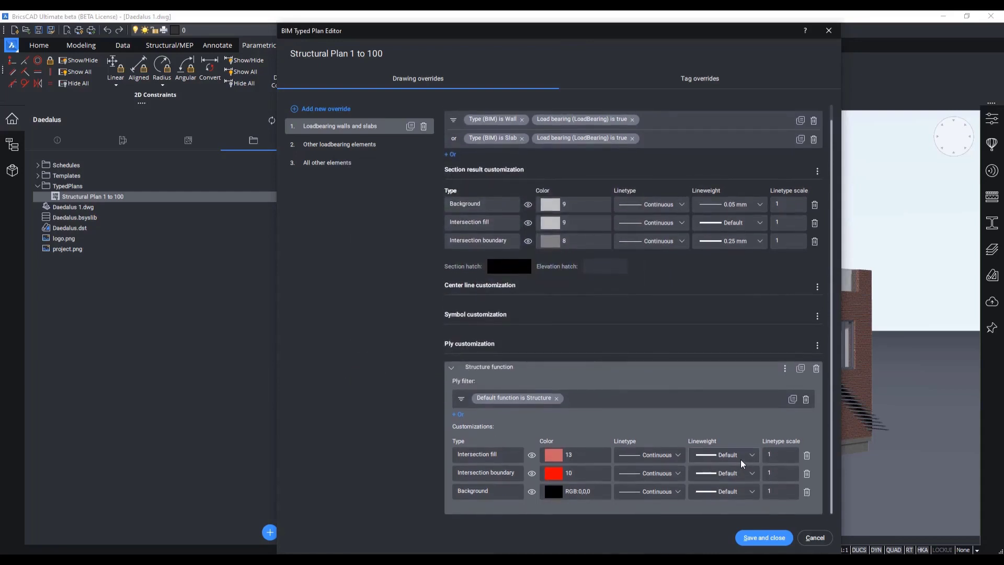
pyautogui.click(738, 474)
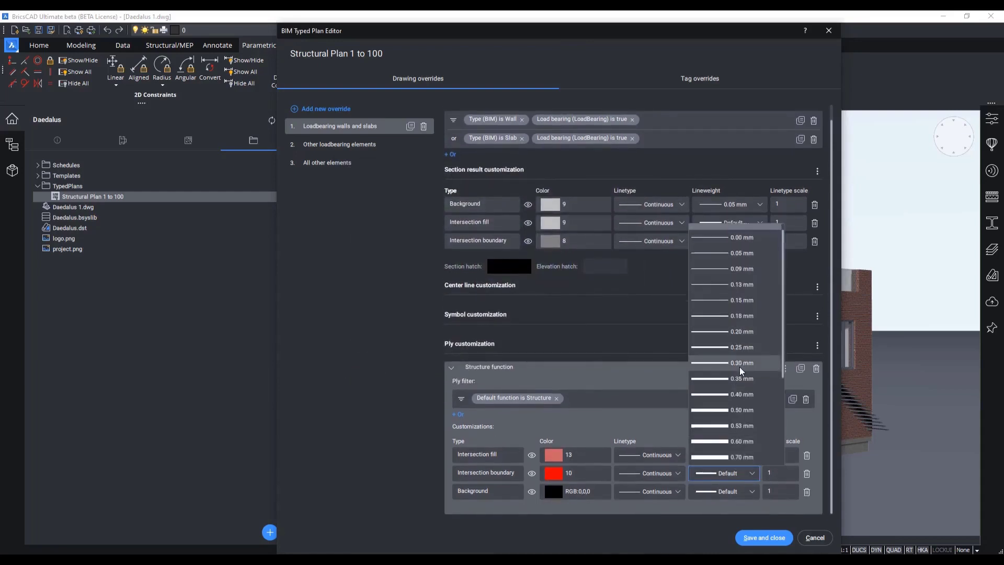
pyautogui.click(736, 378)
# Set the Structure function ply customization's Background to index color 9 with a 0.05 mm lineweight.
pyautogui.click(569, 493)
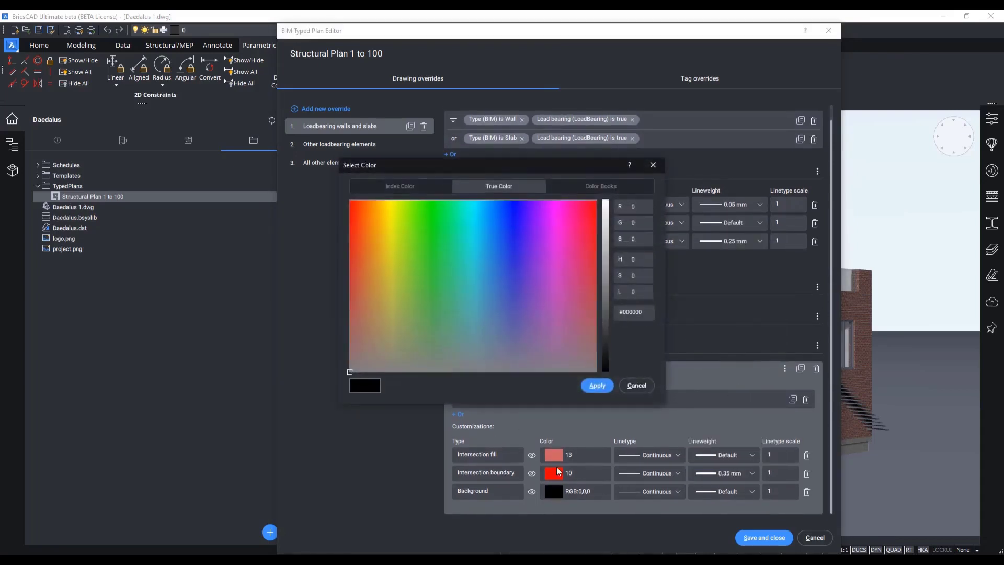
pyautogui.click(400, 186)
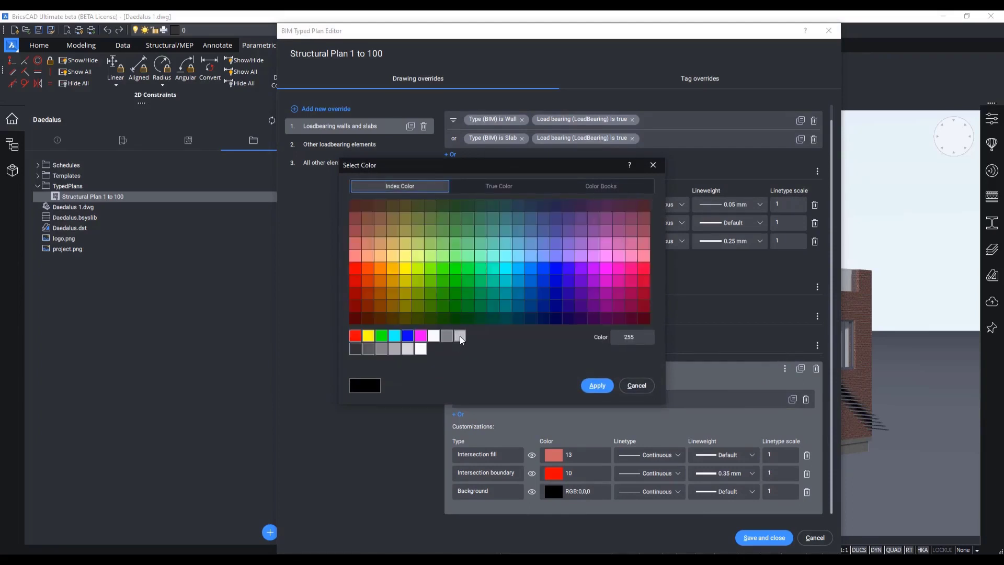
pyautogui.click(460, 336)
pyautogui.click(597, 385)
pyautogui.click(751, 492)
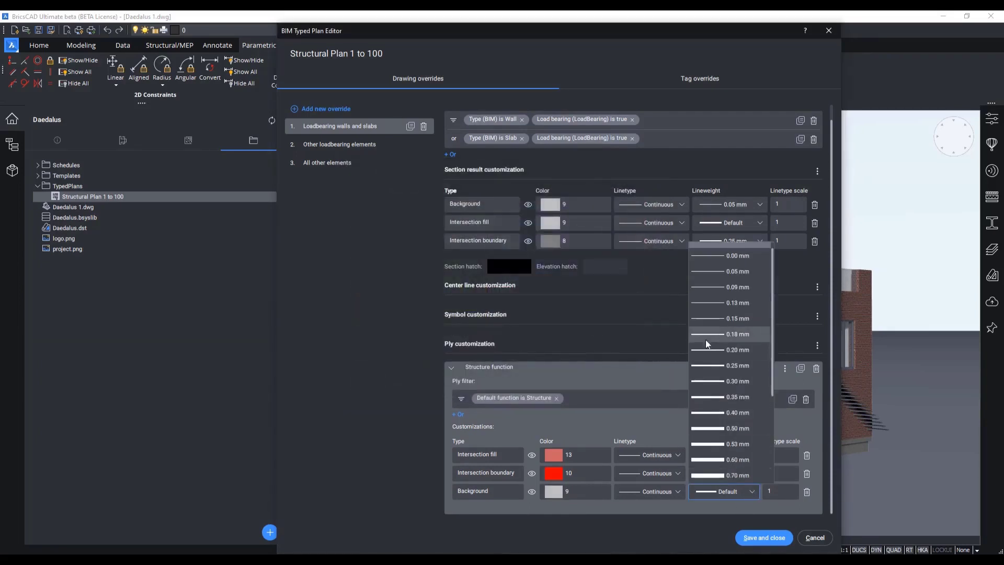
pyautogui.click(722, 277)
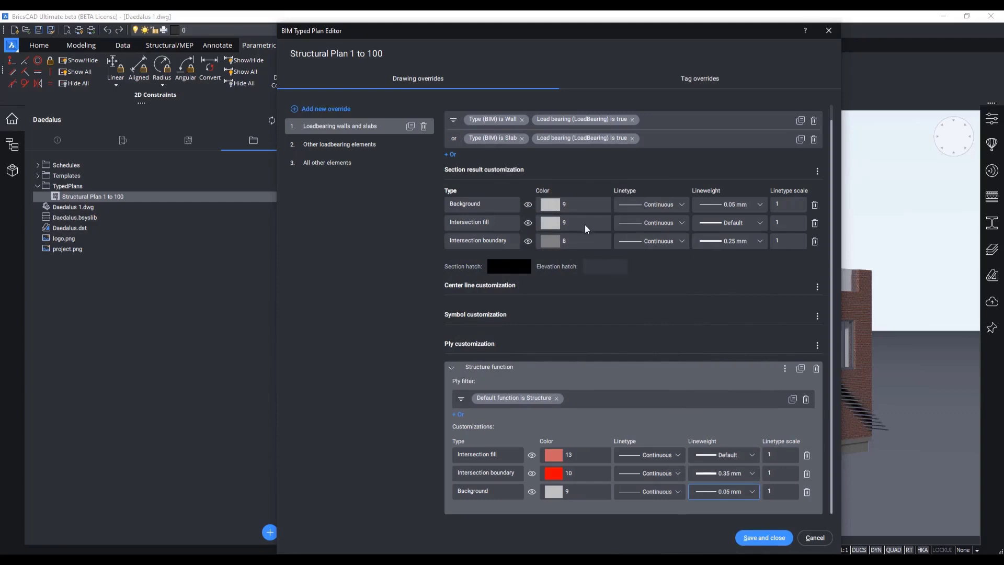
# Turn off visibility of the Background, Intersection fill and Intersection boundary section result customizations, and collapse the Structure function ply customization.
pyautogui.click(529, 205)
pyautogui.click(529, 223)
pyautogui.click(529, 241)
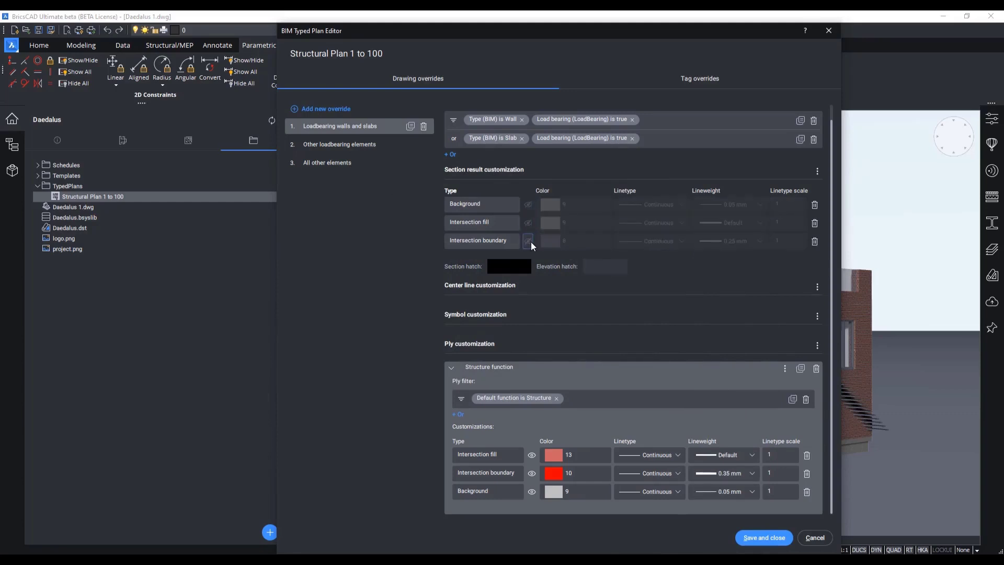
pyautogui.click(450, 369)
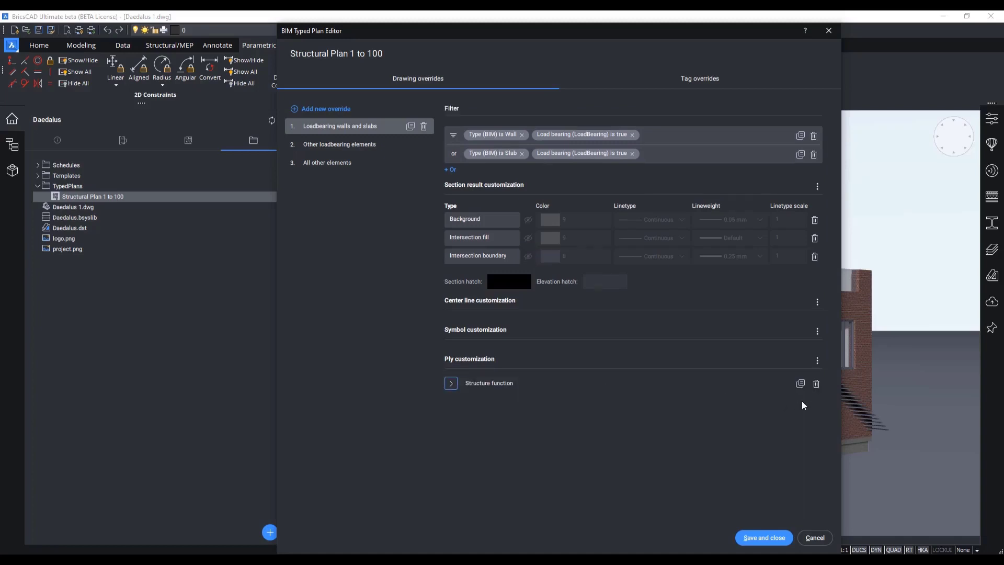
# Duplicate the Structure function ply customization as "No structure function" and remove its Default function is Structure filter.
pyautogui.click(800, 384)
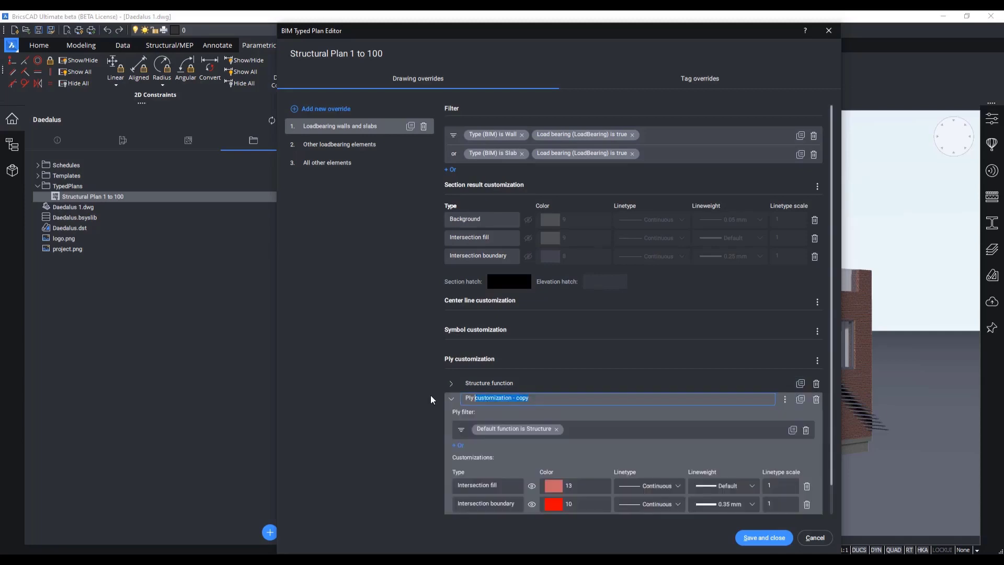
pyautogui.write('No structure function')
pyautogui.click(583, 430)
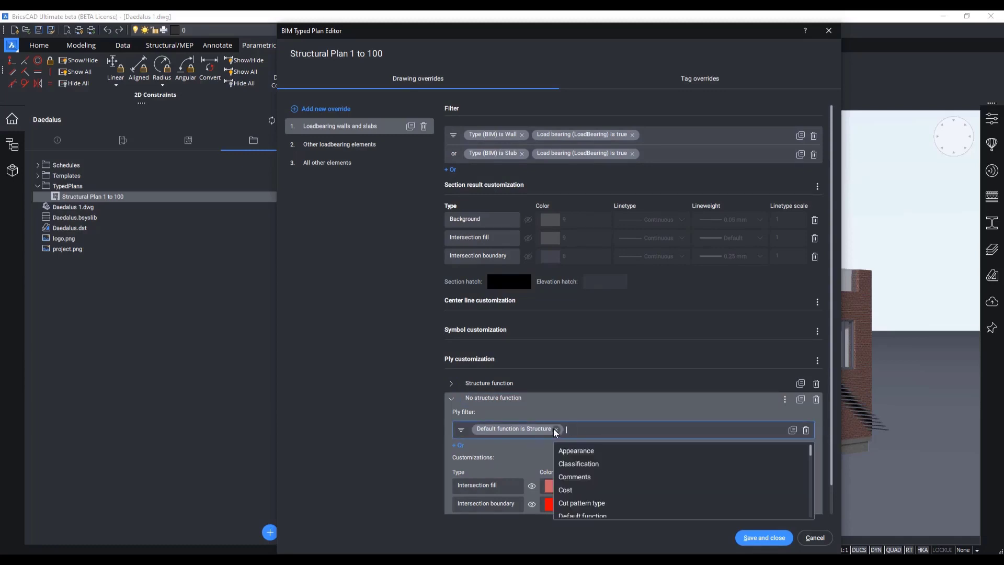
pyautogui.click(557, 430)
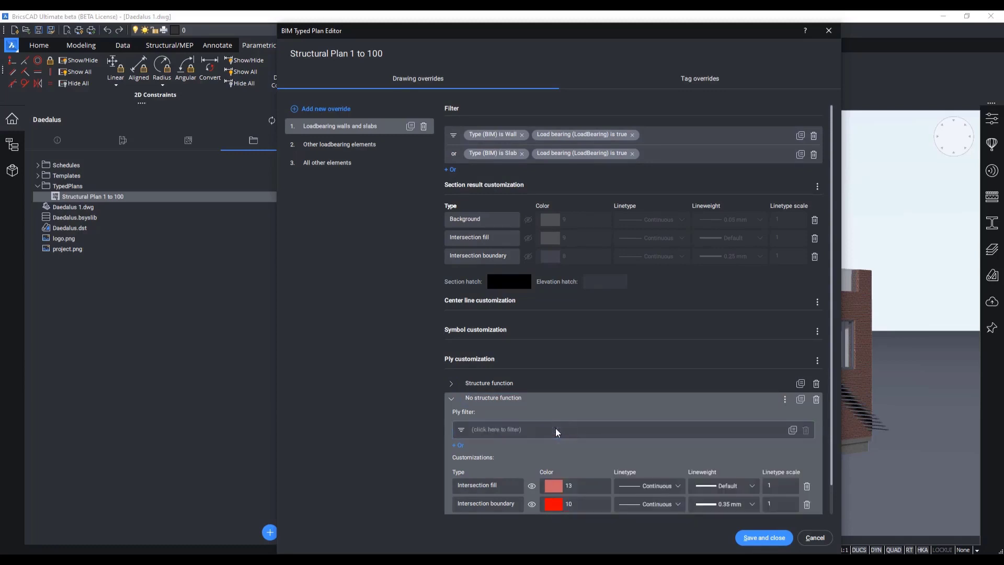
# In the No structure function ply customization, set Intersection fill to color 9 and Intersection boundary to color 8 with a 0.15 mm lineweight.
pyautogui.scroll(-1, 524, 439)
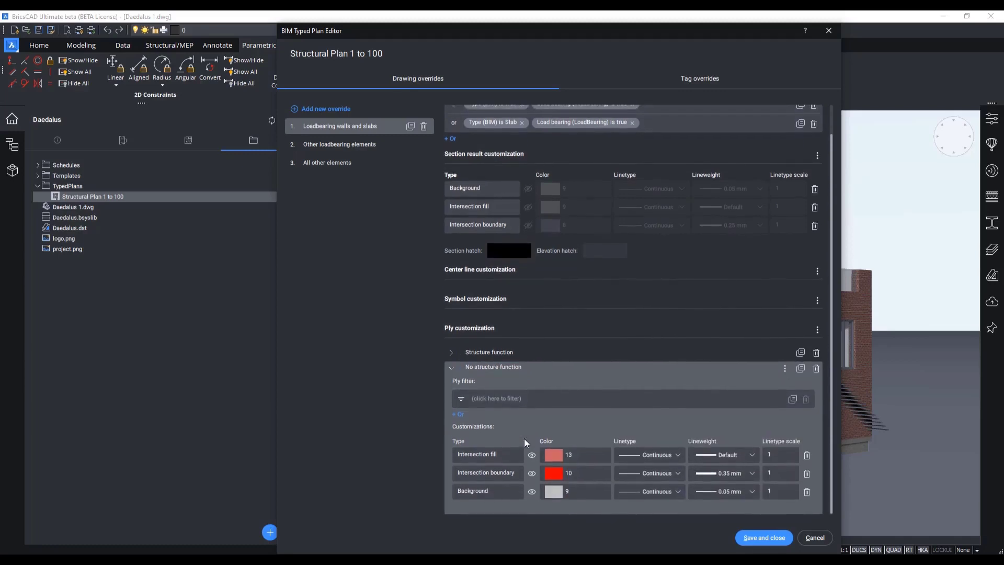
pyautogui.click(560, 457)
pyautogui.click(459, 336)
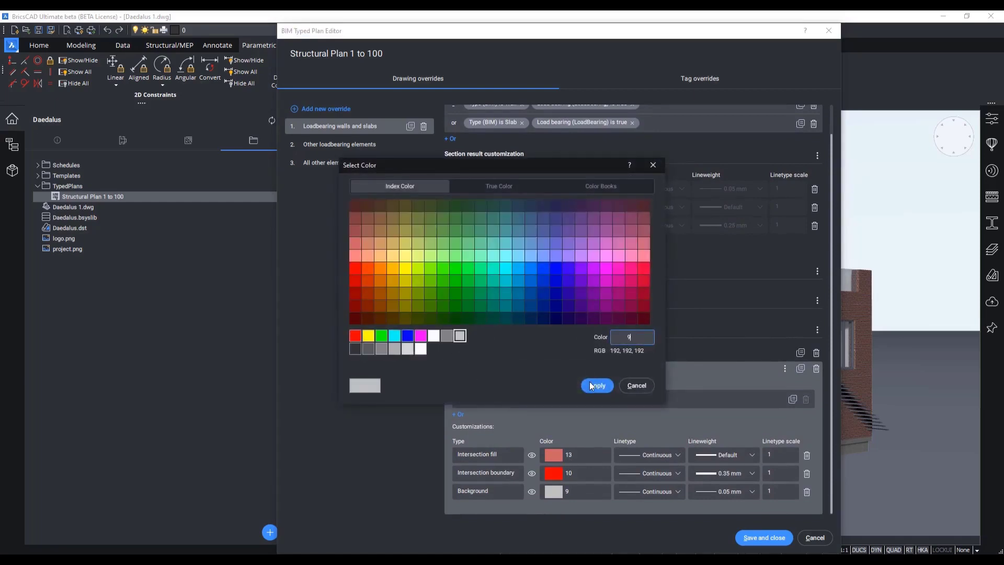
pyautogui.click(591, 386)
pyautogui.click(569, 473)
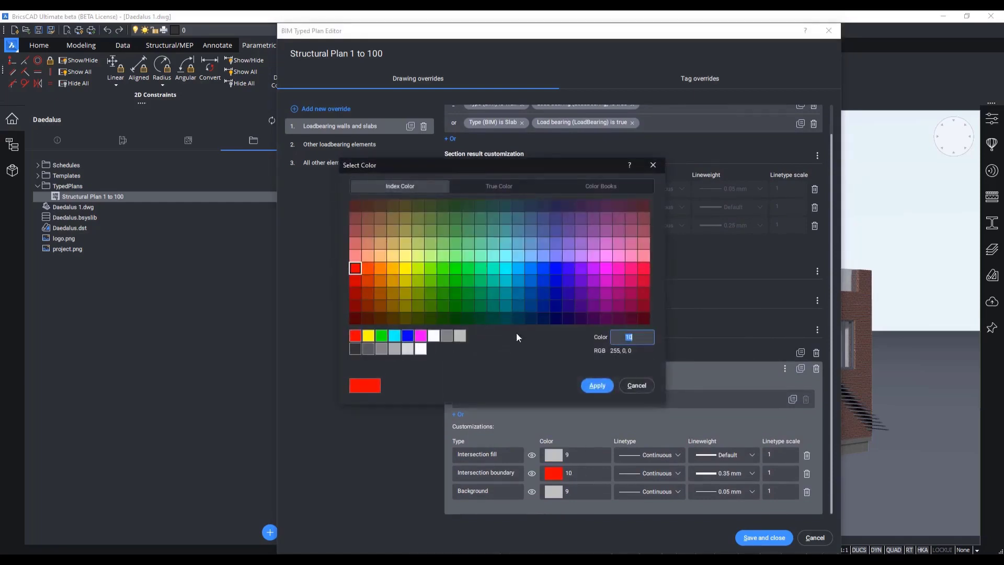
pyautogui.click(459, 336)
pyautogui.click(597, 385)
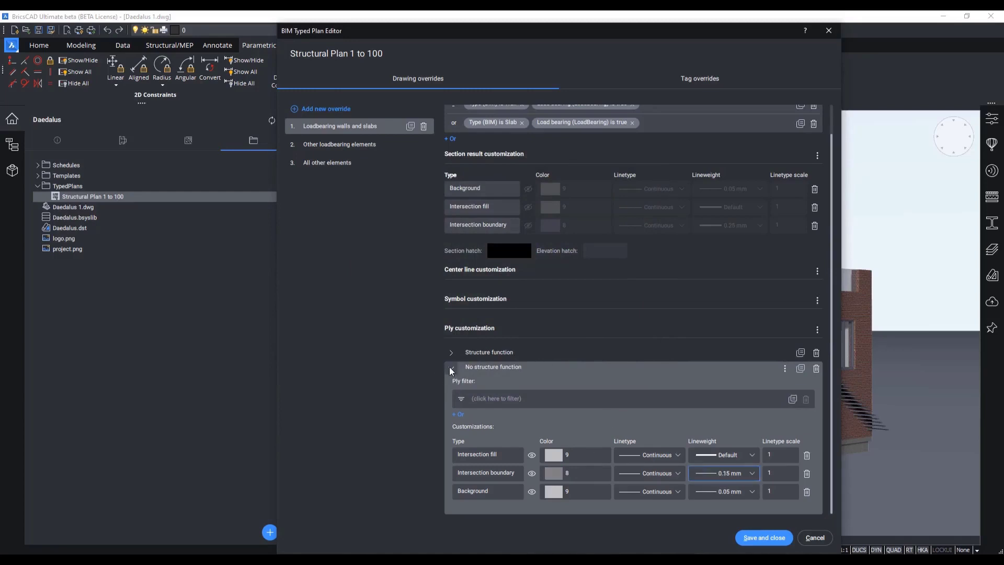
pyautogui.click(451, 368)
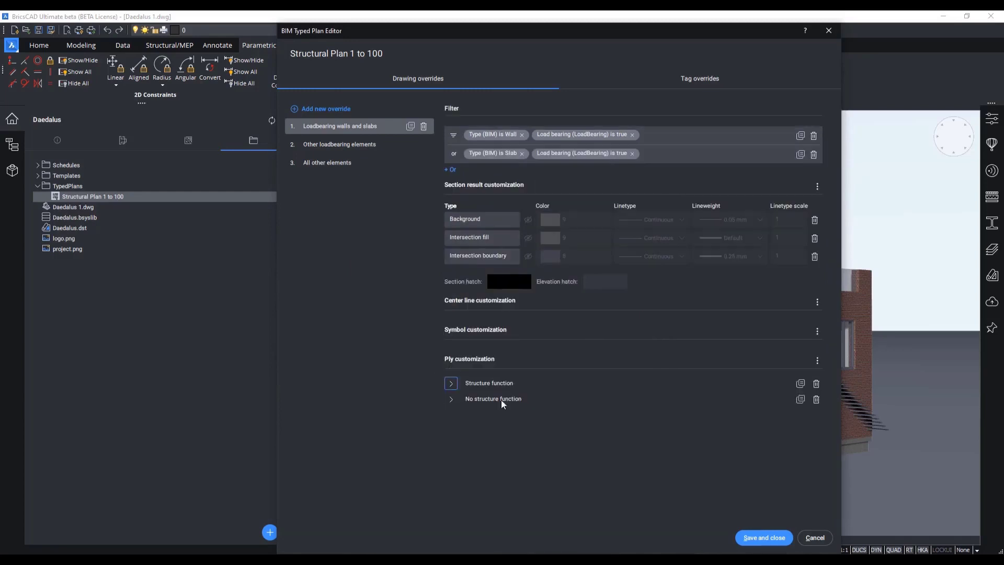
# Override the Structure function ply customization's section hatch with a Solid pattern and Union enabled.
pyautogui.click(451, 382)
pyautogui.scroll(-1, 754, 378)
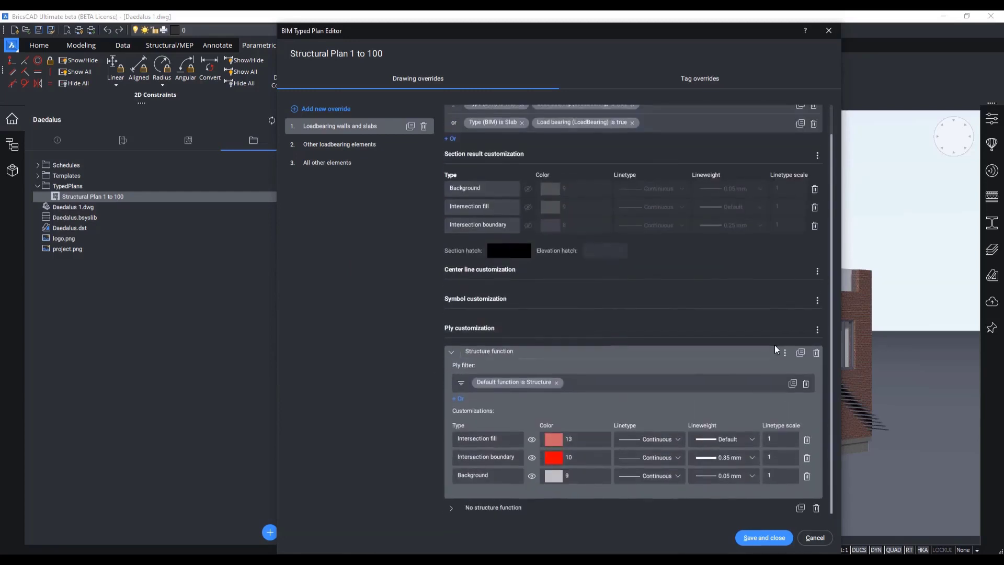
pyautogui.click(784, 353)
pyautogui.moveTo(767, 368)
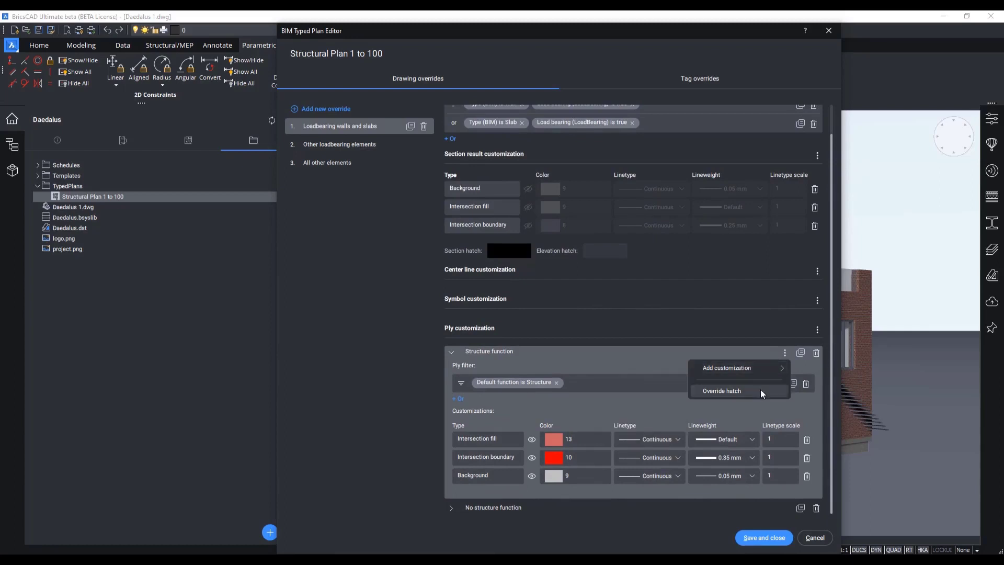
pyautogui.click(761, 389)
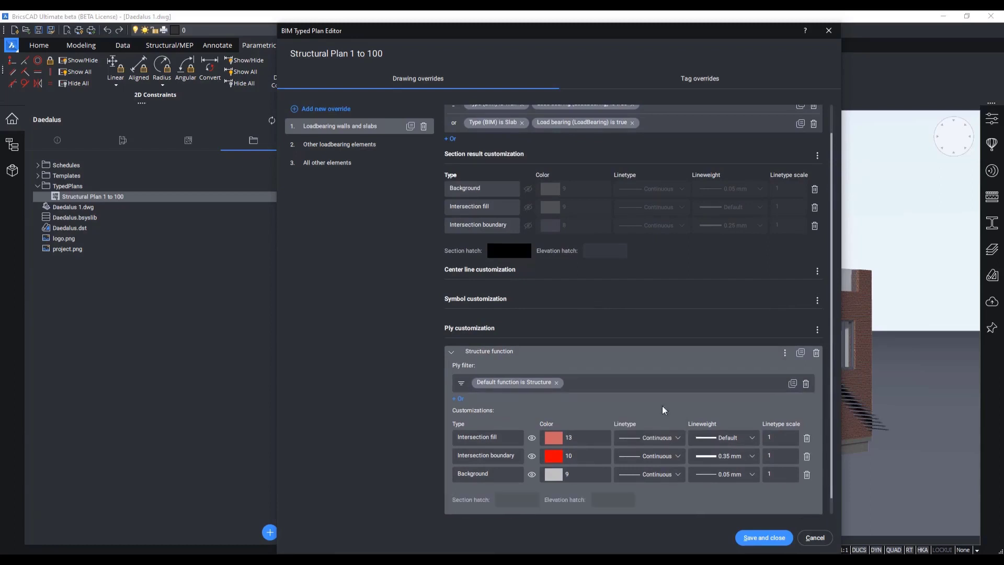
pyautogui.scroll(-1, 544, 461)
pyautogui.click(517, 482)
pyautogui.click(469, 268)
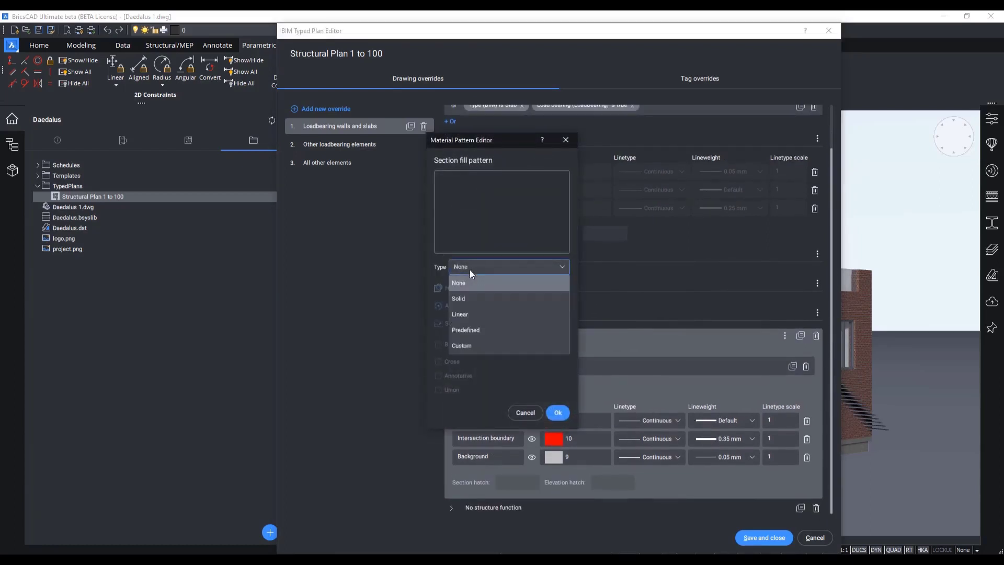
pyautogui.click(472, 303)
pyautogui.click(458, 389)
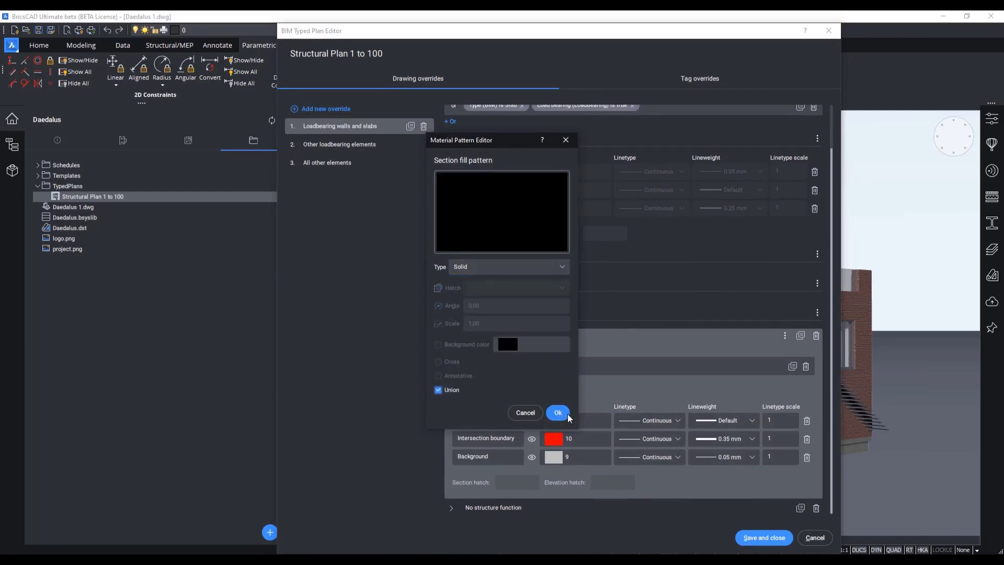
pyautogui.click(558, 413)
# Override the No structure function ply customization's section hatch with a Solid pattern, leaving Union off.
pyautogui.click(451, 509)
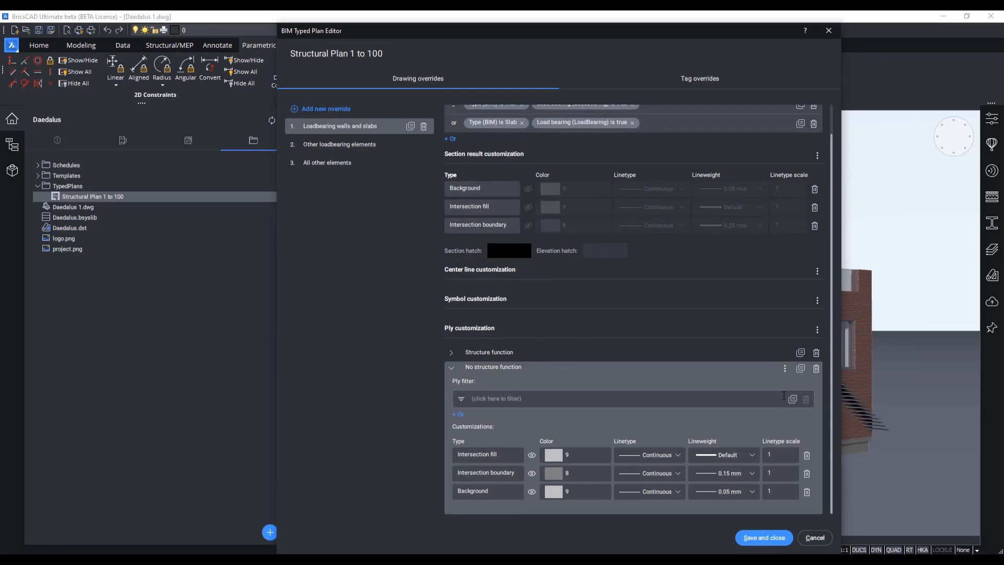
pyautogui.click(786, 372)
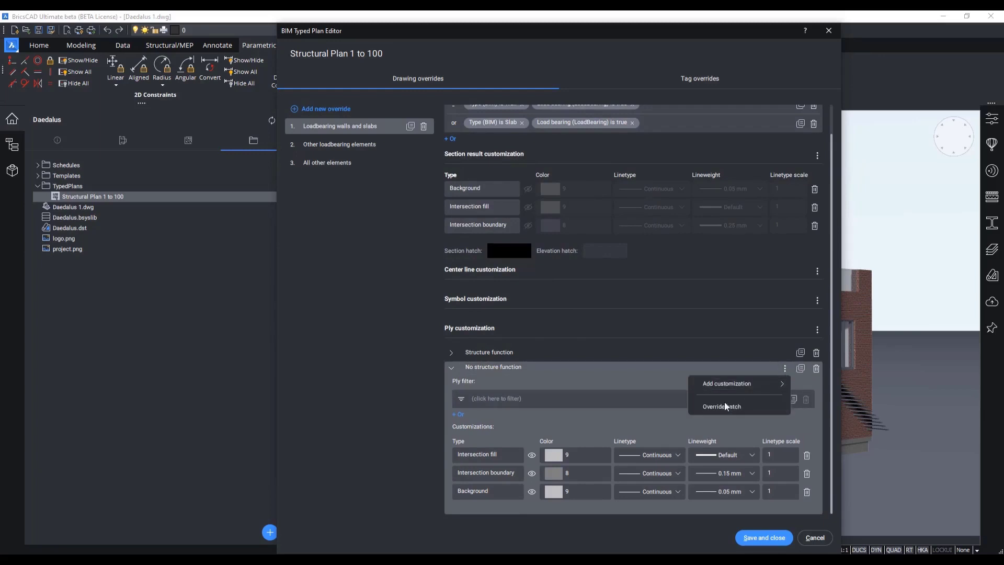
pyautogui.click(723, 403)
pyautogui.scroll(-1, 496, 510)
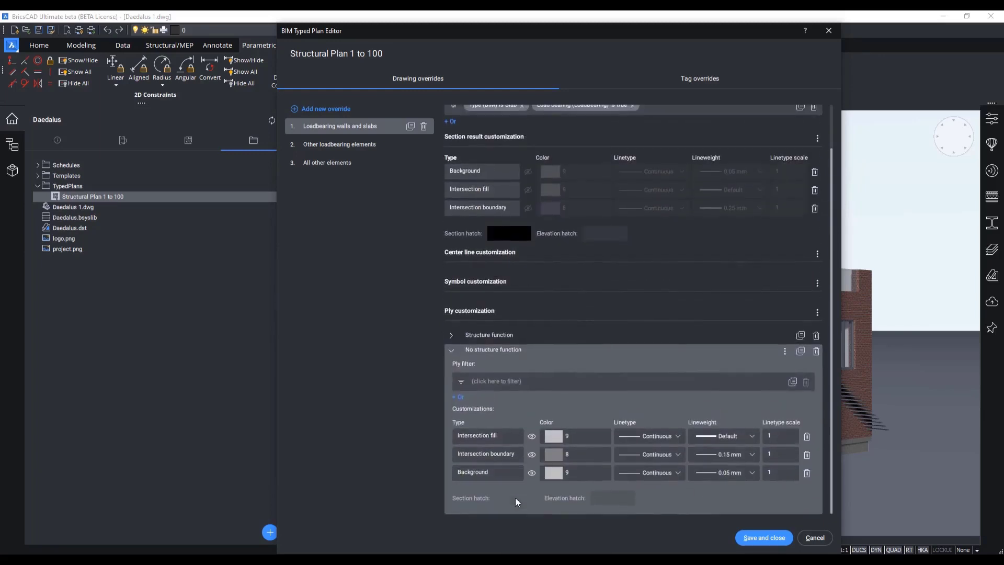
pyautogui.click(514, 498)
pyautogui.click(465, 266)
pyautogui.click(507, 328)
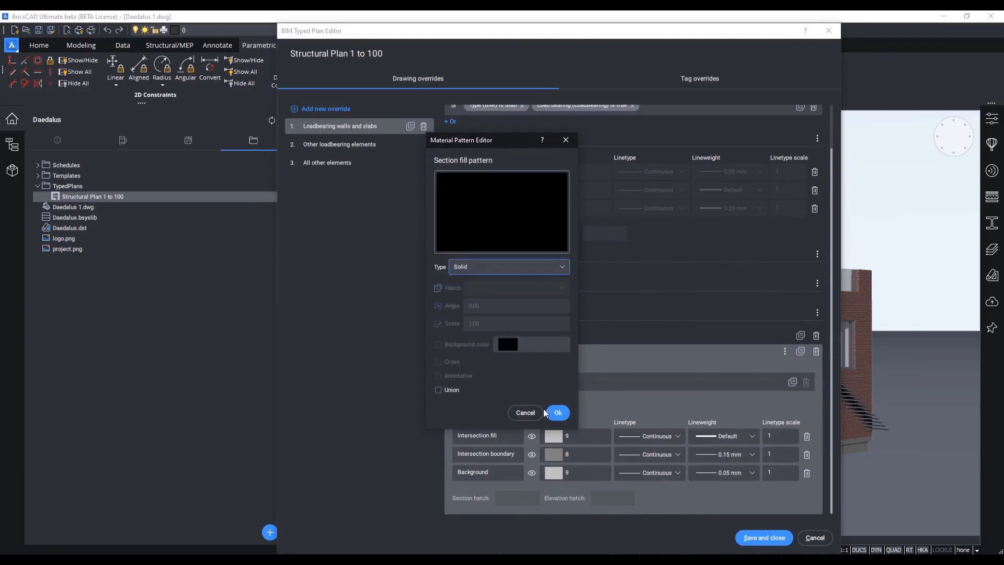
pyautogui.click(558, 413)
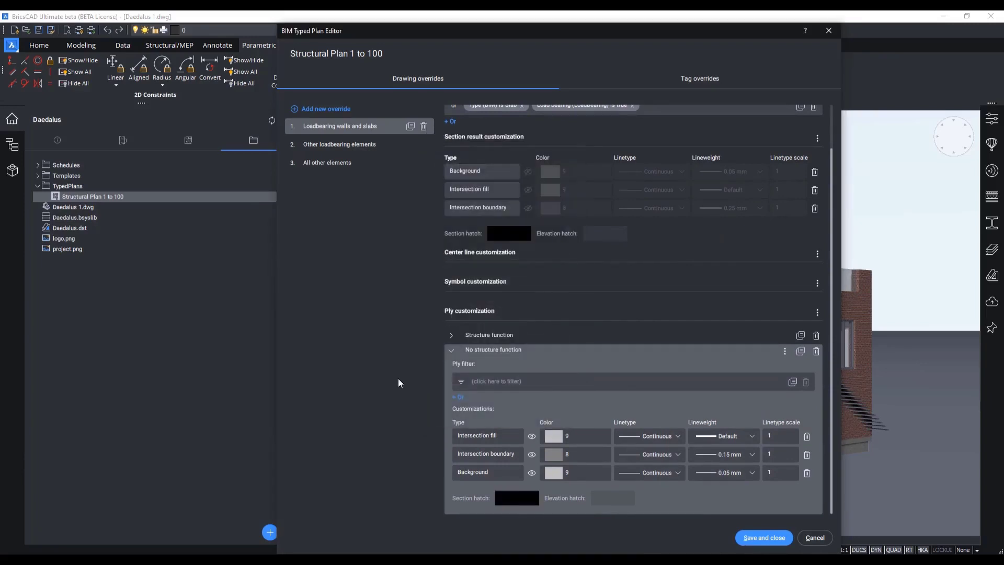
pyautogui.click(451, 351)
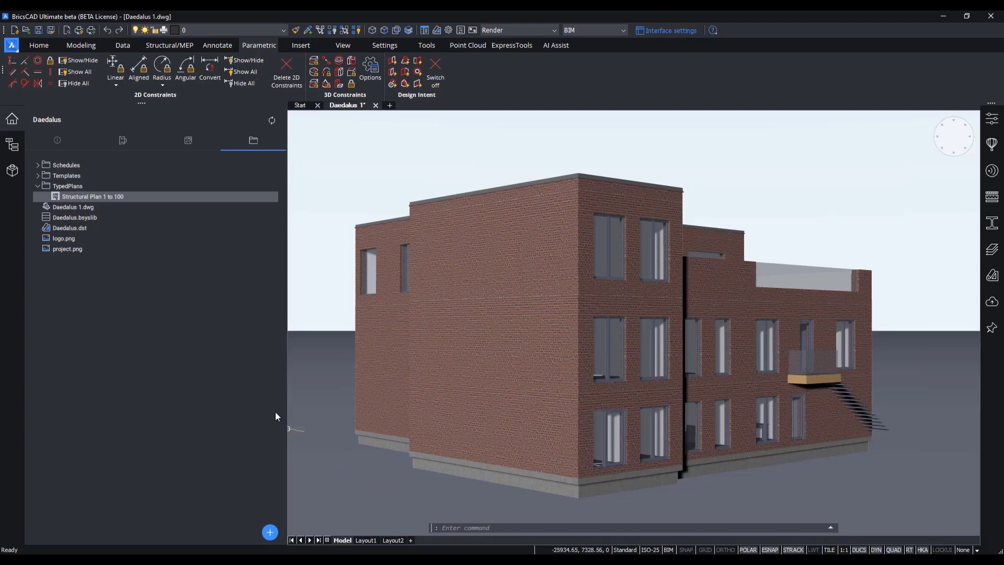
# Create a sheet from the Daedalus 1 Floor 0 plan with layout A1, view scale 1:100 and the Structural Plan 1 to 100 typed plan.
pyautogui.click(122, 140)
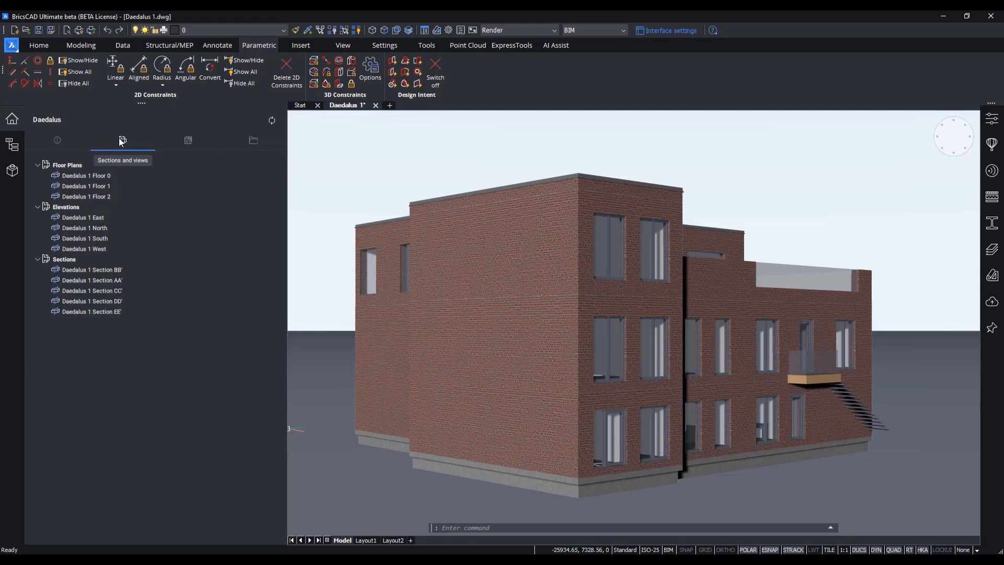
pyautogui.rightClick(102, 177)
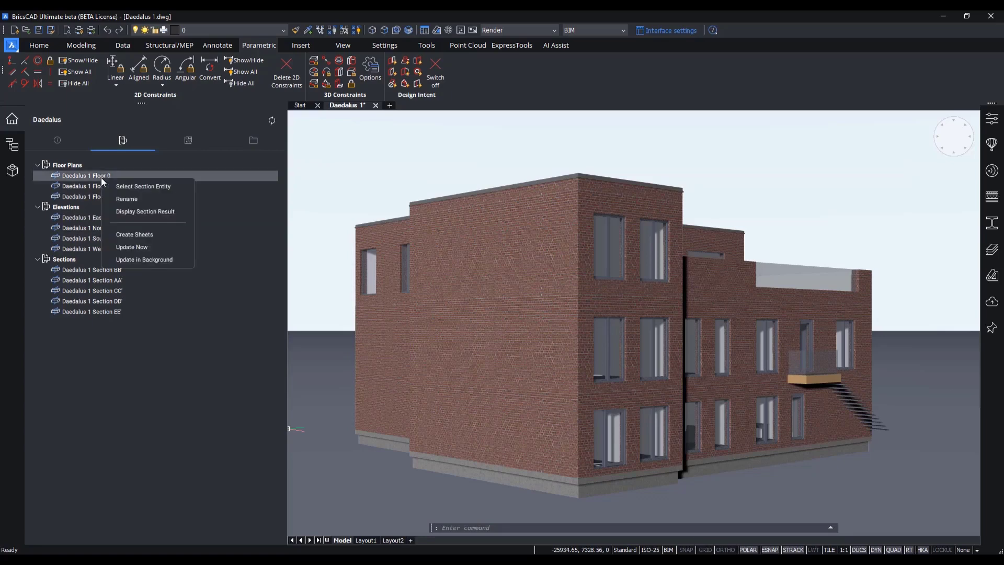
pyautogui.click(134, 234)
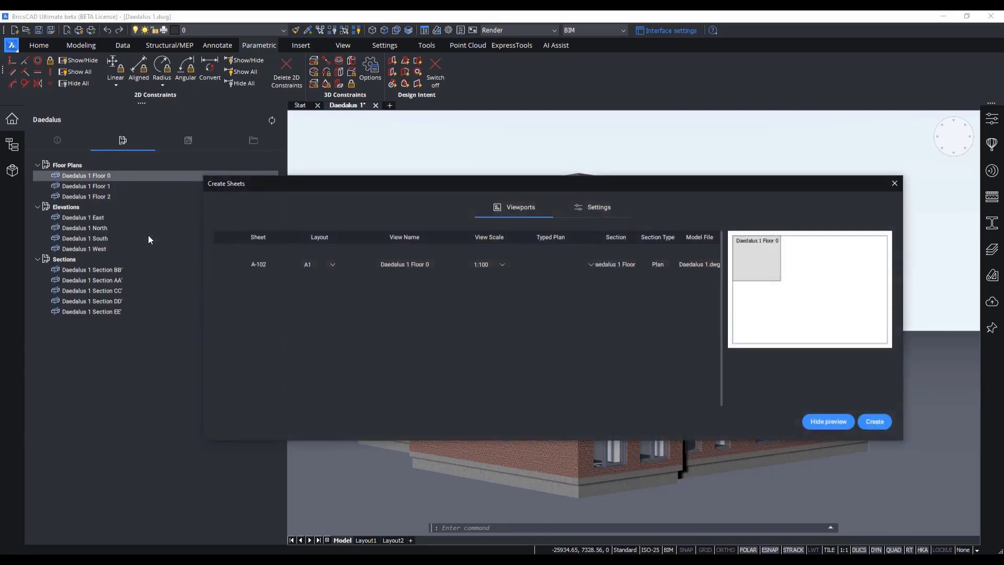
pyautogui.moveTo(354, 189); pyautogui.dragTo(464, 139)
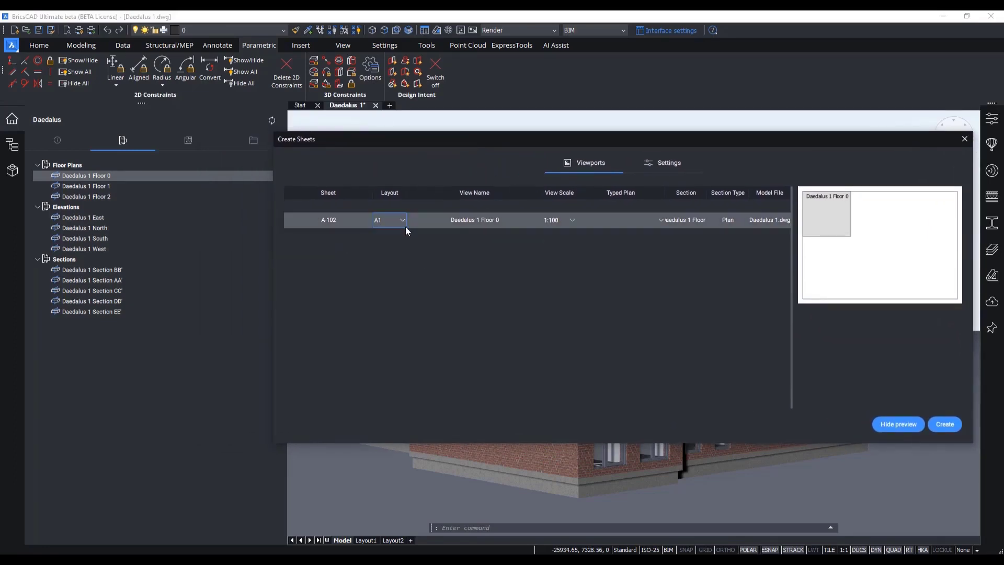
pyautogui.click(403, 222)
pyautogui.click(403, 221)
pyautogui.click(573, 221)
pyautogui.click(569, 309)
pyautogui.click(658, 220)
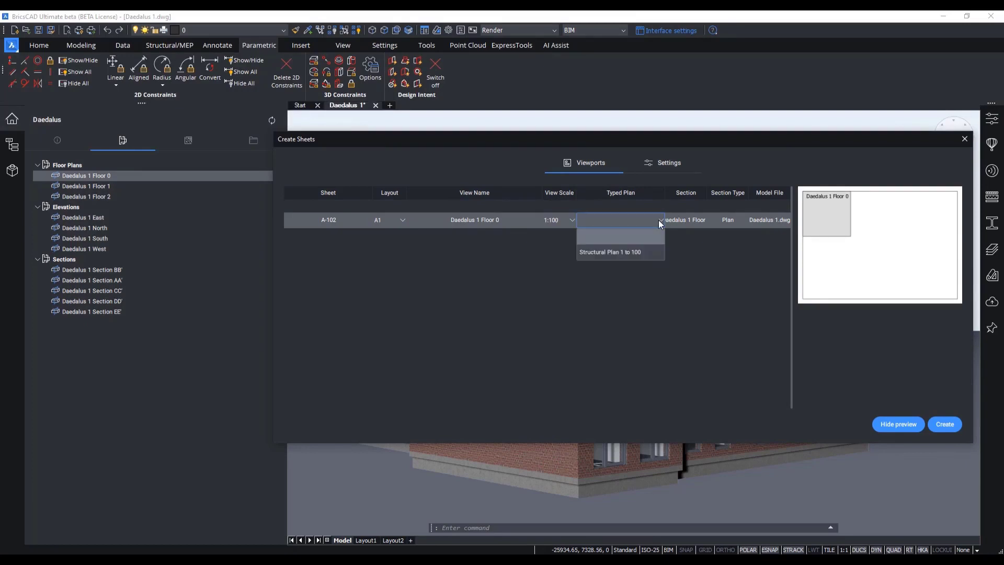
pyautogui.click(643, 253)
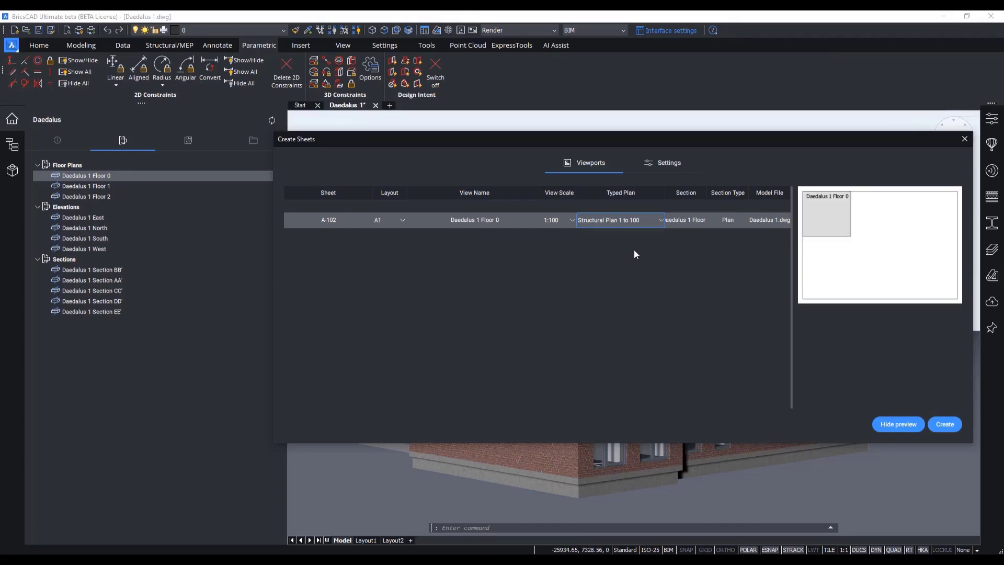
pyautogui.click(945, 424)
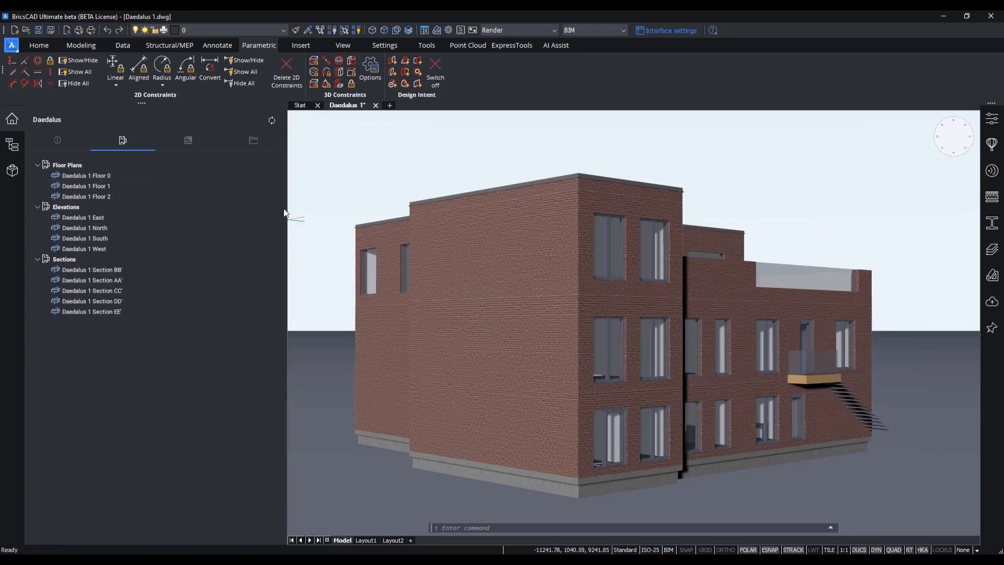
# Update the A-102 Daedalus 1 Floor 0 sheet immediately from the project's sheet list.
pyautogui.click(189, 141)
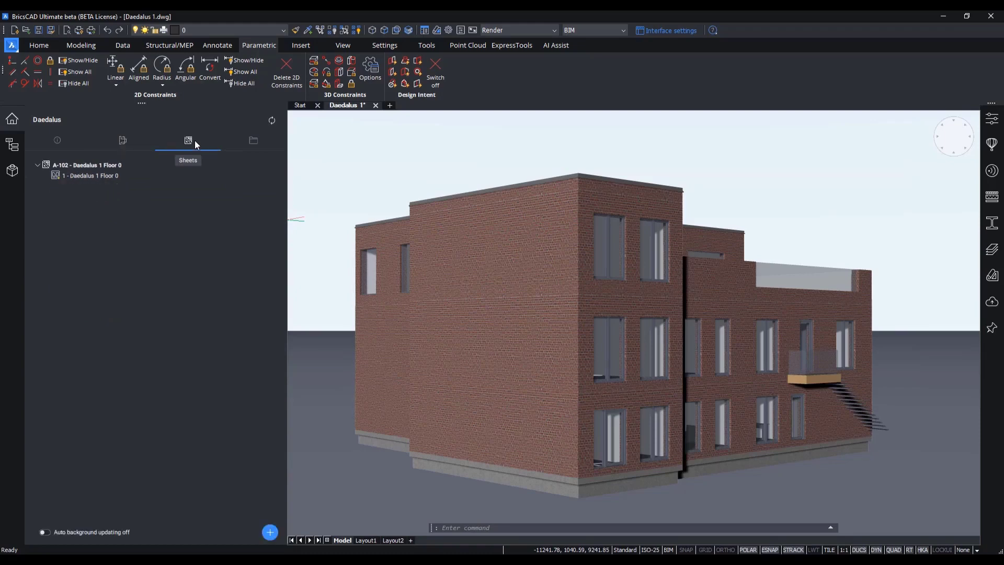
pyautogui.rightClick(111, 165)
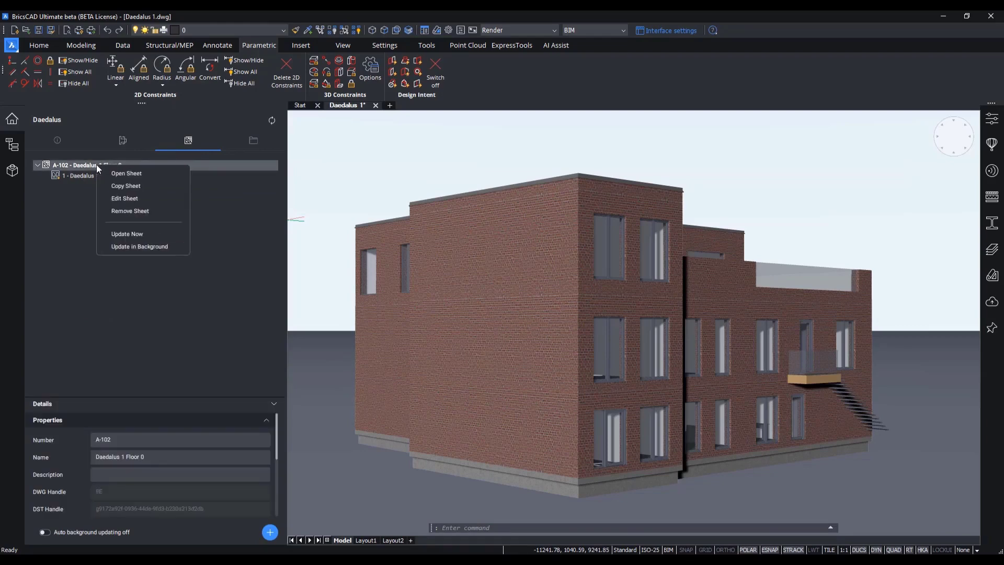
pyautogui.click(131, 235)
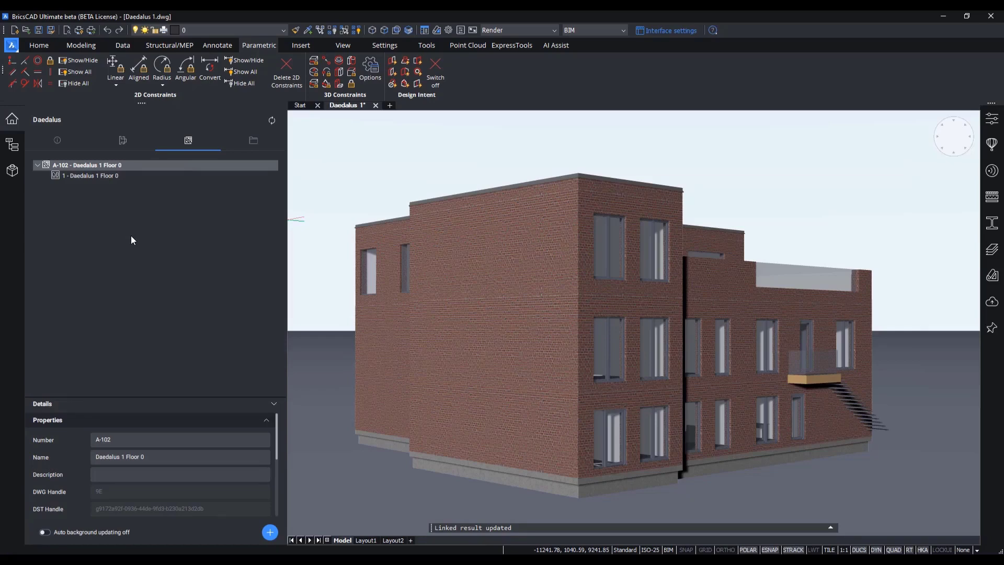
# Display the Daedalus 1 Floor 0 view on sheet A-102.
pyautogui.rightClick(120, 176)
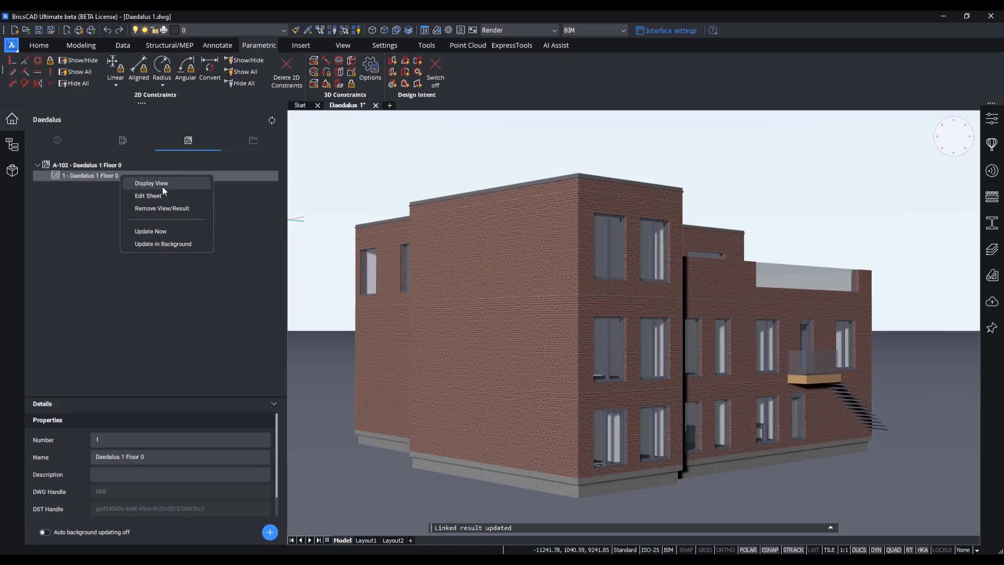
pyautogui.rightClick(95, 165)
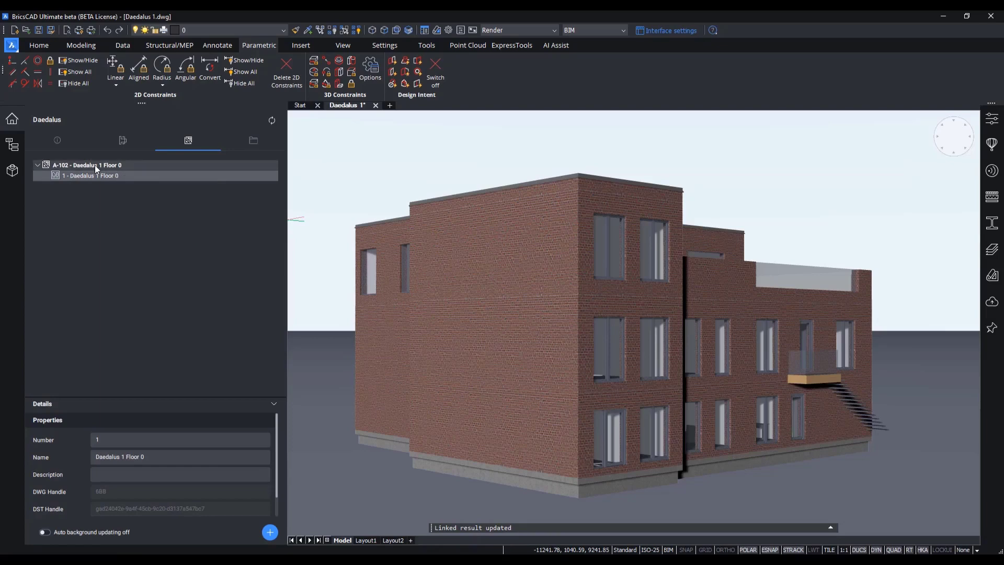
pyautogui.rightClick(95, 164)
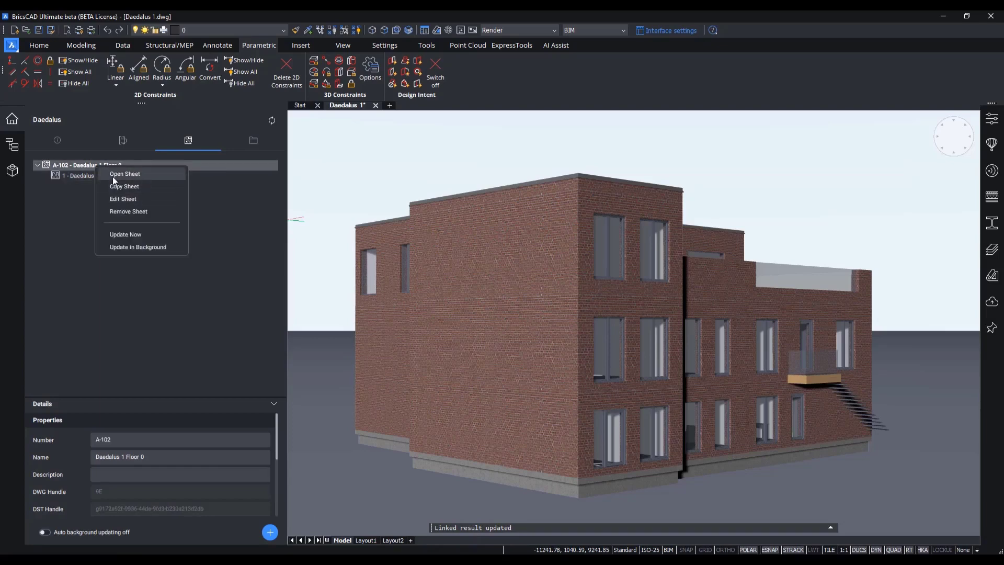
pyautogui.click(70, 174)
pyautogui.rightClick(70, 174)
pyautogui.click(101, 184)
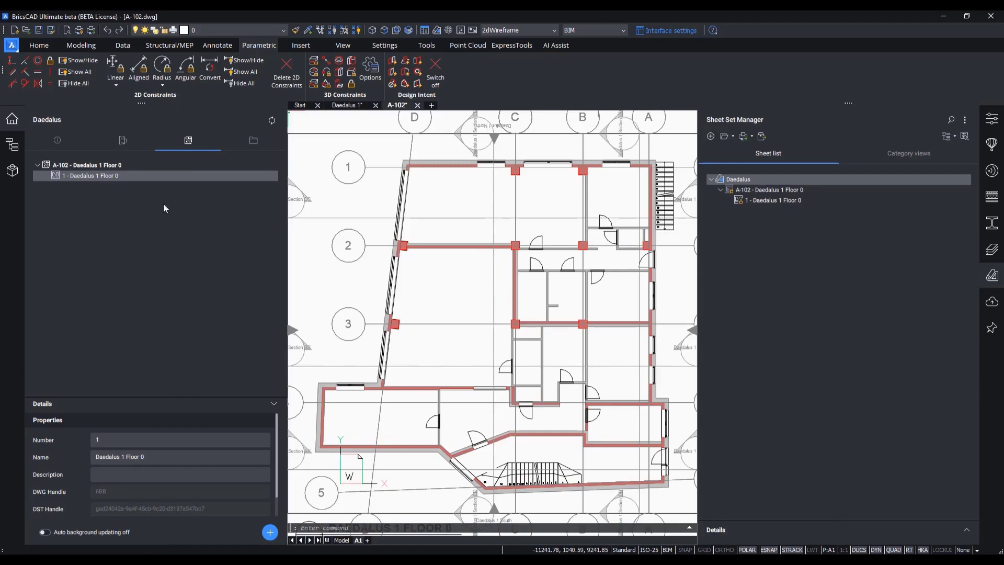
# Examine the Floor 0 plan on sheet A-102, checking the structural and non-structural wall fills, corner junctions and window symbols up close.
pyautogui.scroll(-6, 419, 326)
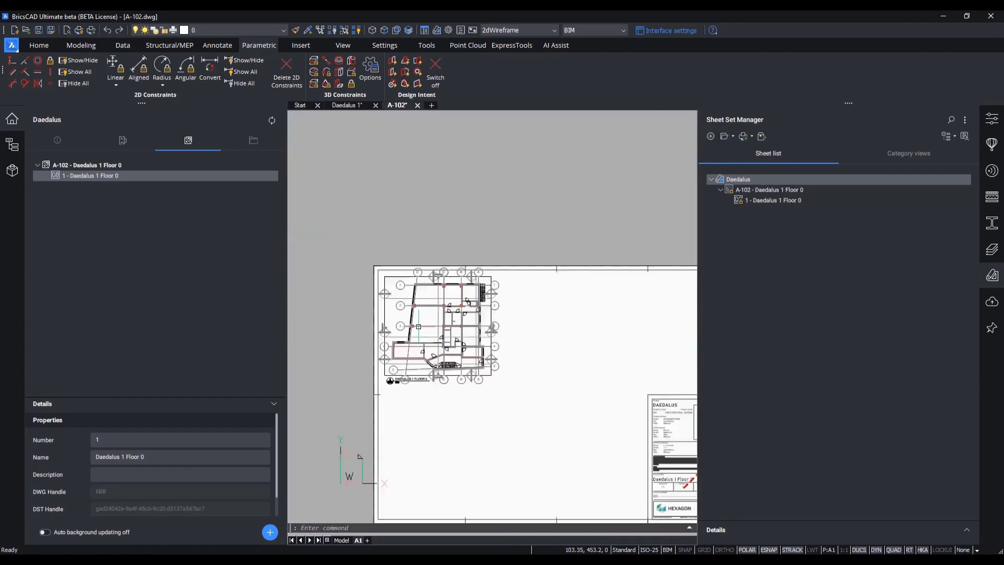
pyautogui.scroll(5, 418, 327)
pyautogui.scroll(2, 421, 335)
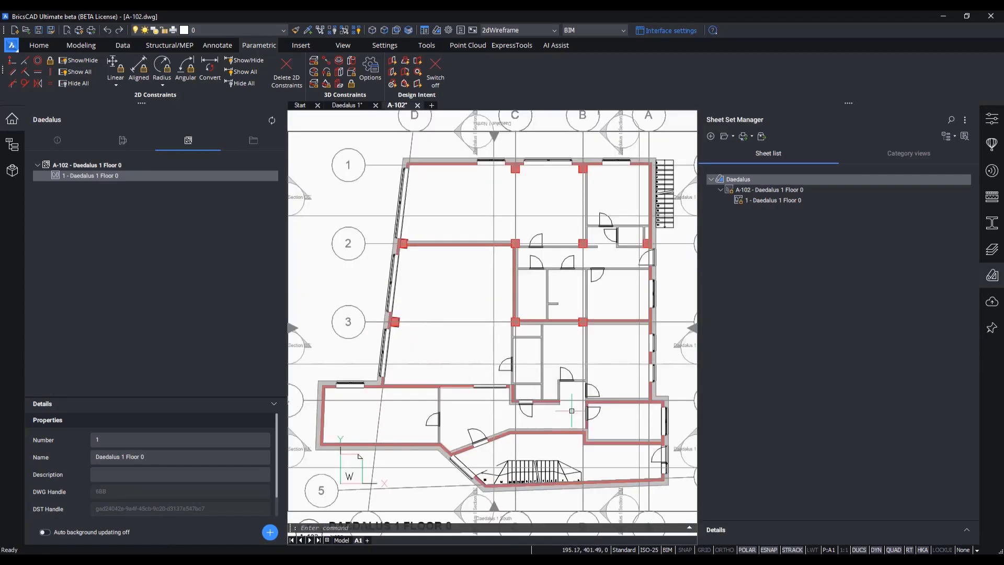
pyautogui.moveTo(568, 402); pyautogui.dragTo(476, 377, button='middle')
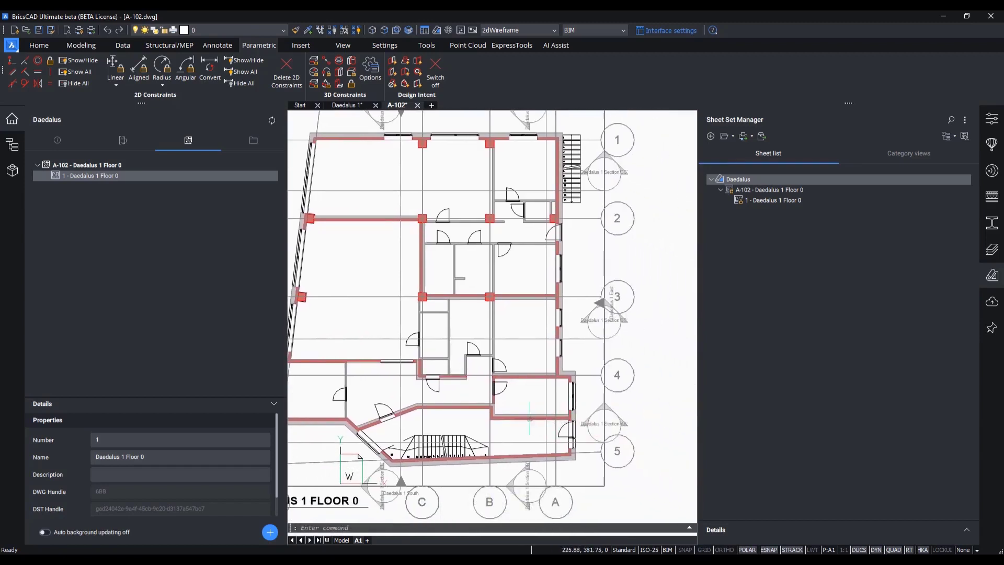
pyautogui.scroll(4, 530, 419)
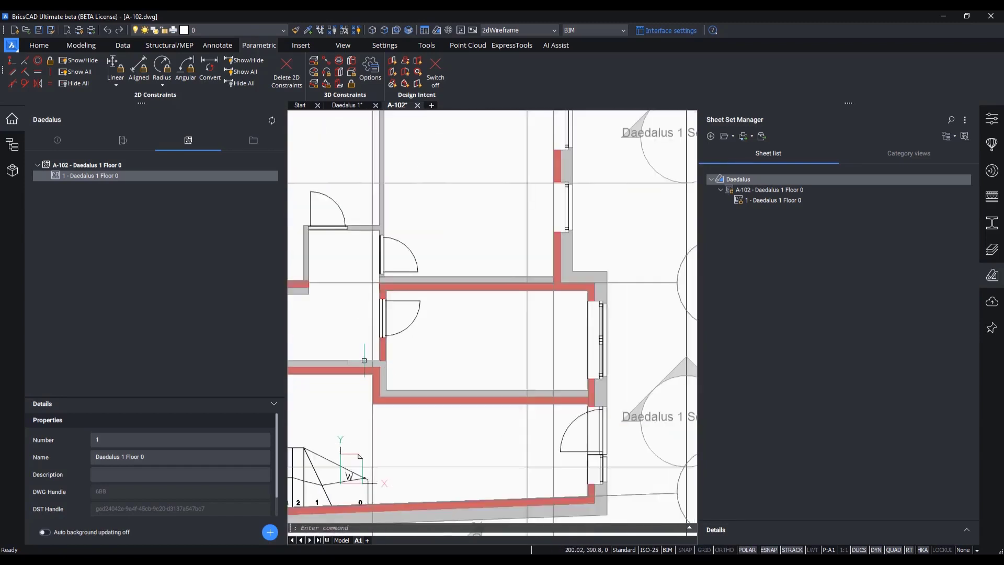
pyautogui.scroll(-3, 364, 361)
pyautogui.scroll(5, 537, 357)
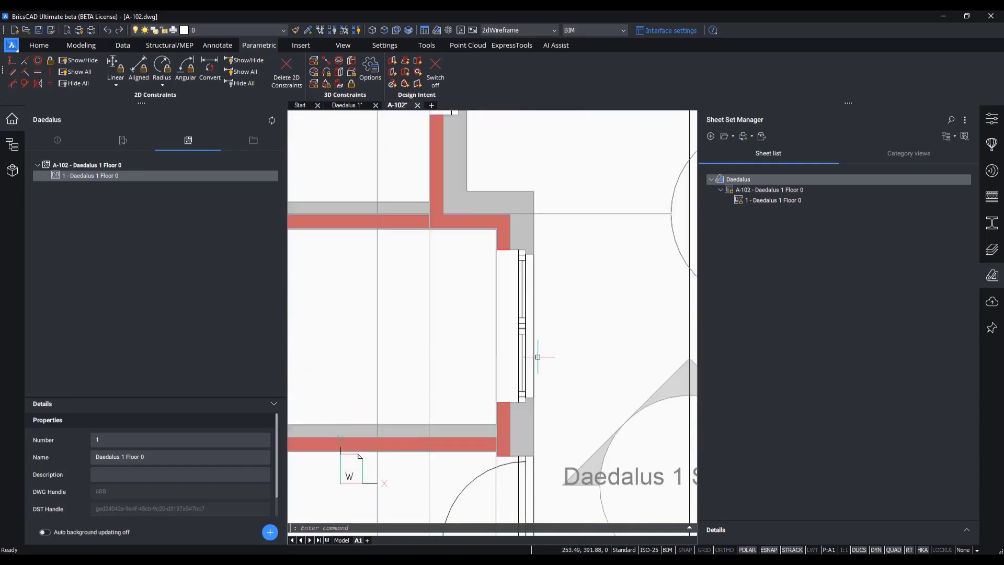
pyautogui.scroll(3, 537, 357)
pyautogui.scroll(-8, 536, 359)
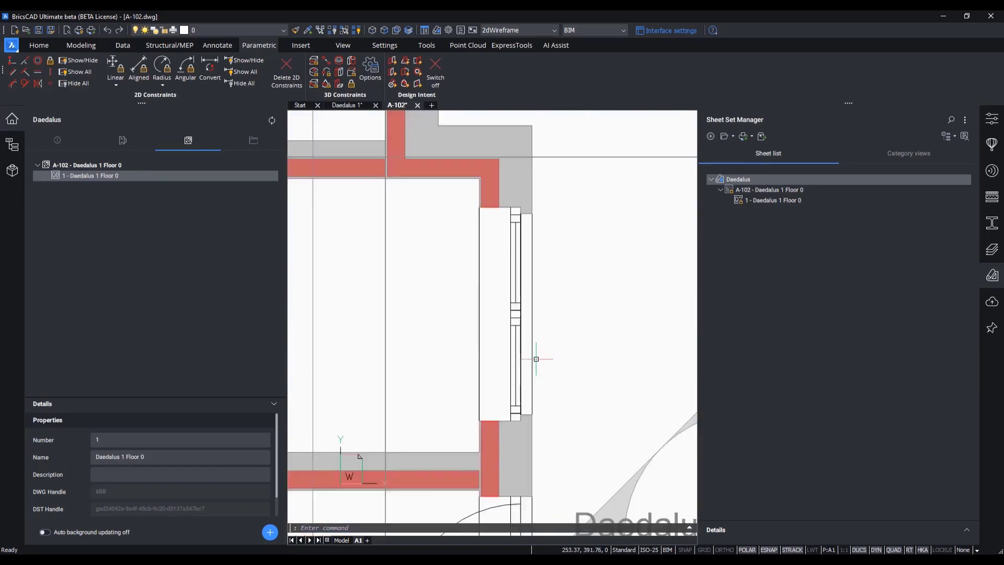
pyautogui.moveTo(505, 365); pyautogui.dragTo(555, 393, button='middle')
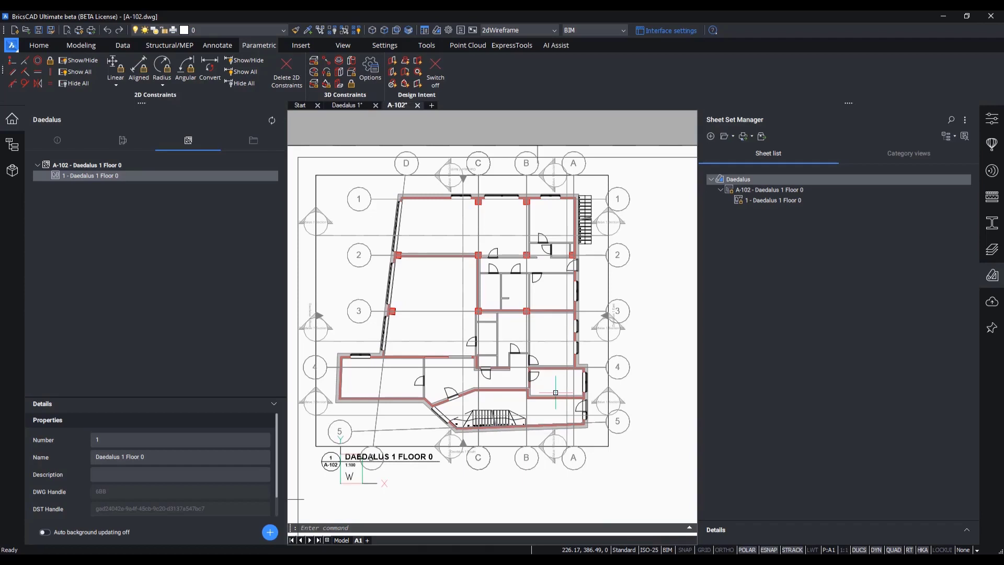
# Inspect the Floor 0 viewport's properties and its available Typed plan options, then clear the selection.
pyautogui.moveTo(555, 392); pyautogui.dragTo(612, 467)
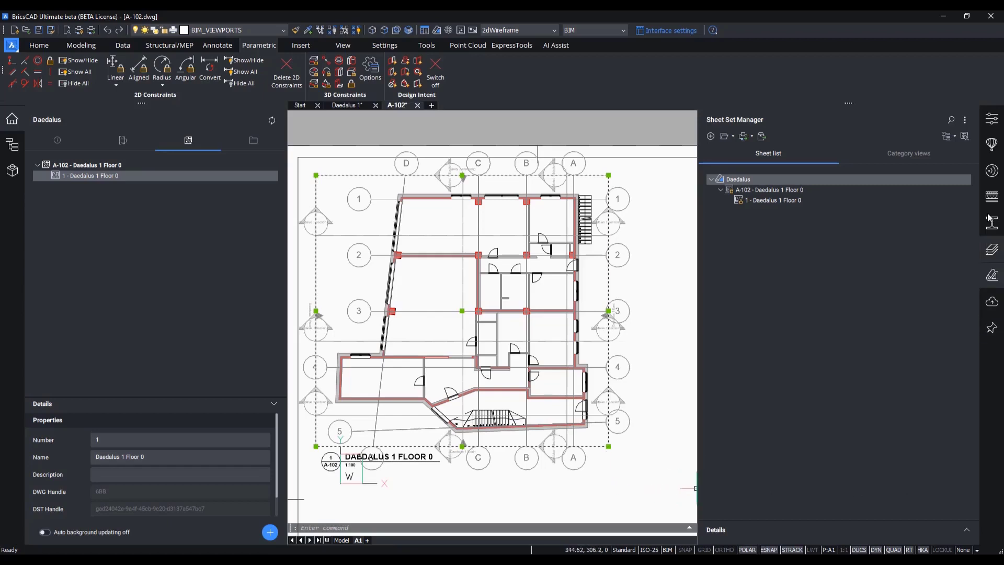
pyautogui.click(999, 125)
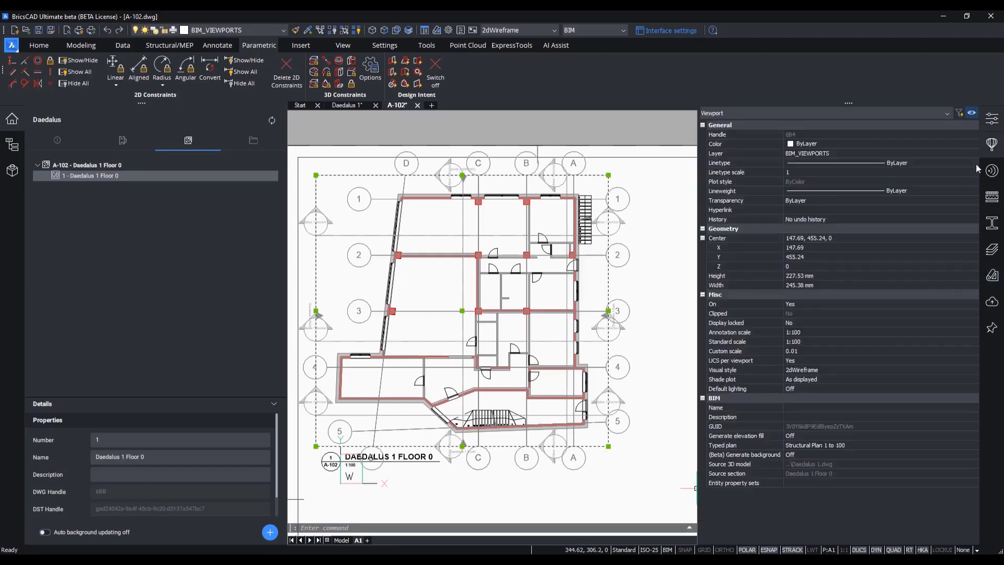
pyautogui.click(855, 448)
pyautogui.click(855, 449)
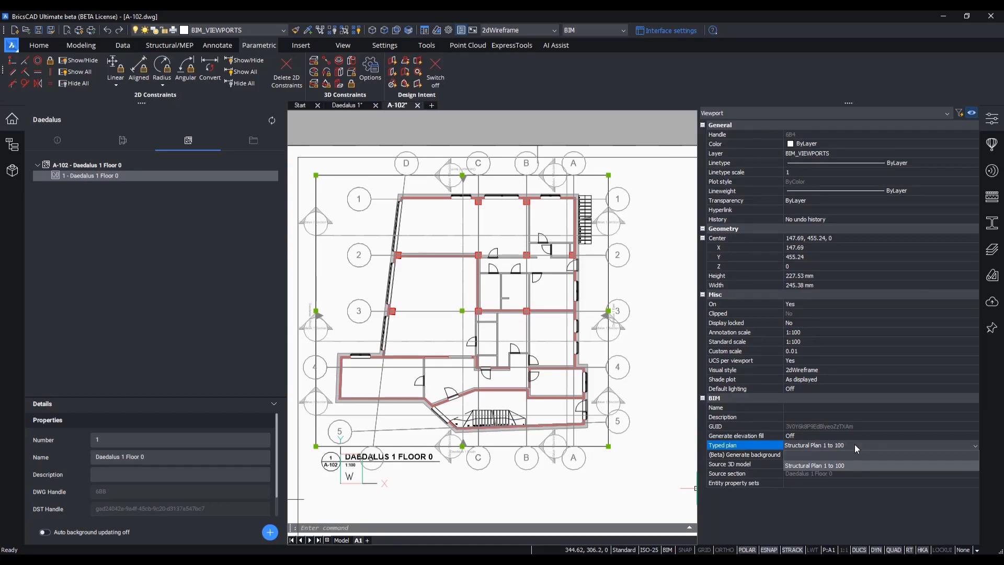
pyautogui.click(615, 501)
pyautogui.press('Escape')
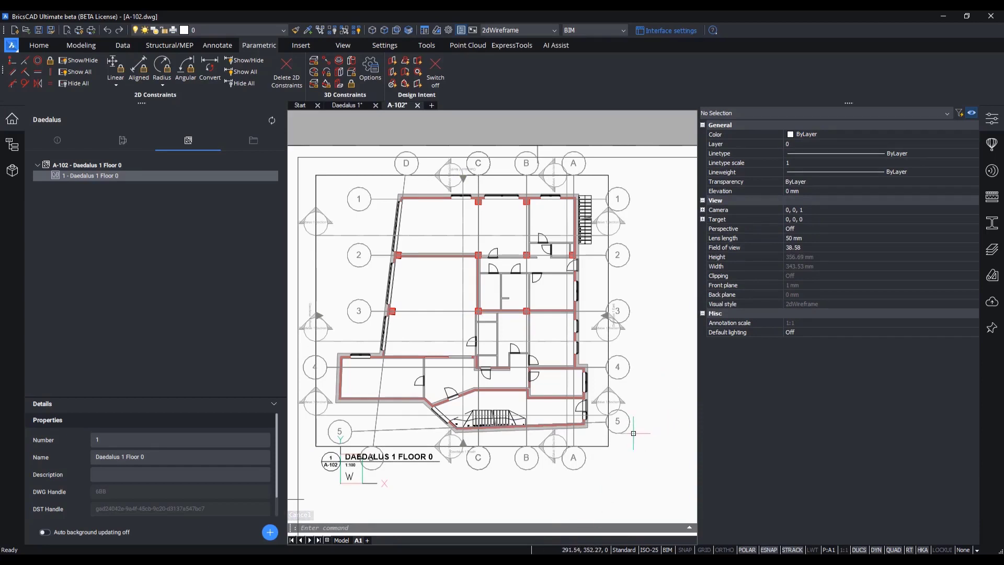
pyautogui.moveTo(620, 421)
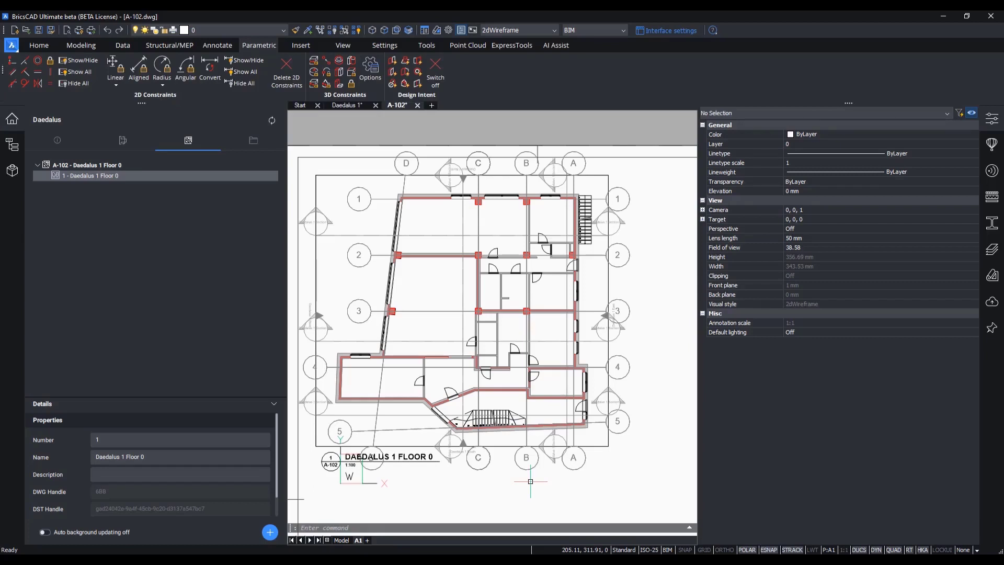
# Import the 1 to 200 Concept Plan.tp typed plan into the project from the Desktop folder Daedalus - Typed Plans\TypedPlans.
pyautogui.click(254, 141)
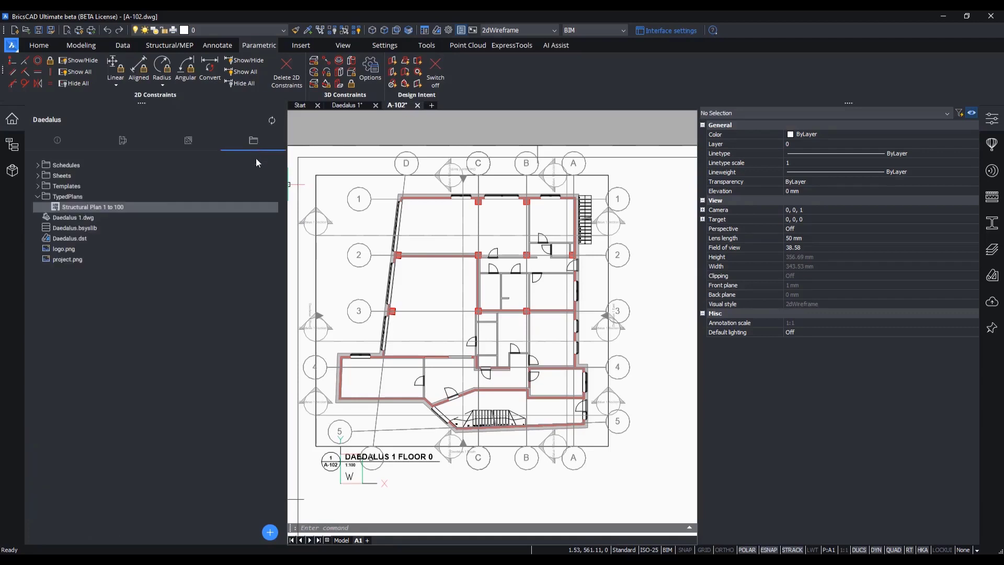
pyautogui.click(269, 532)
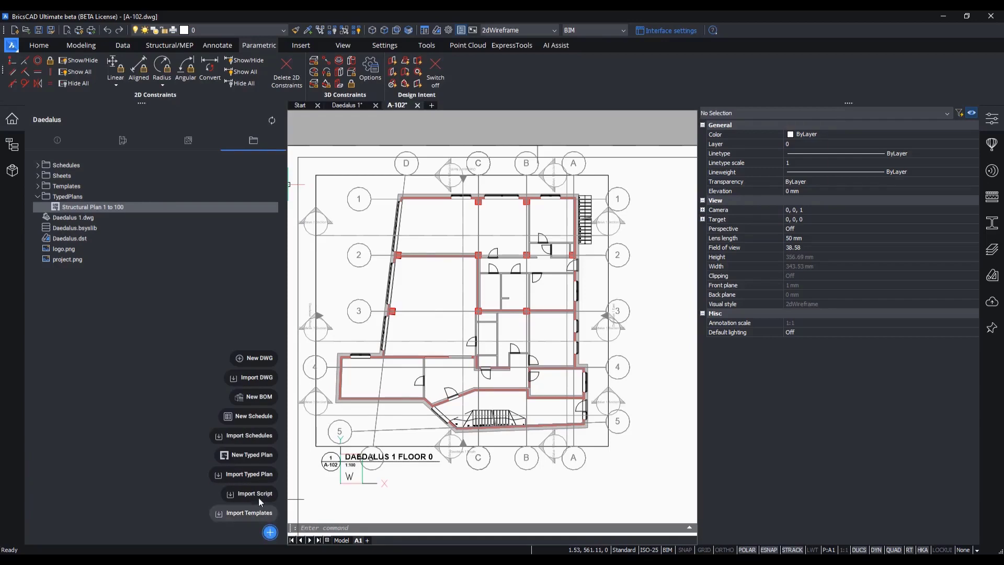
pyautogui.click(259, 477)
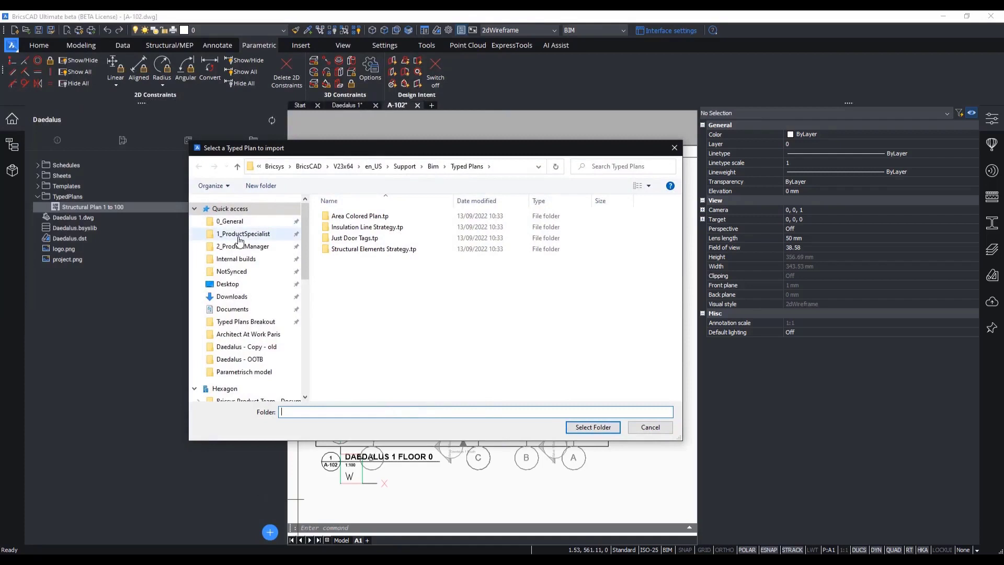
pyautogui.click(230, 284)
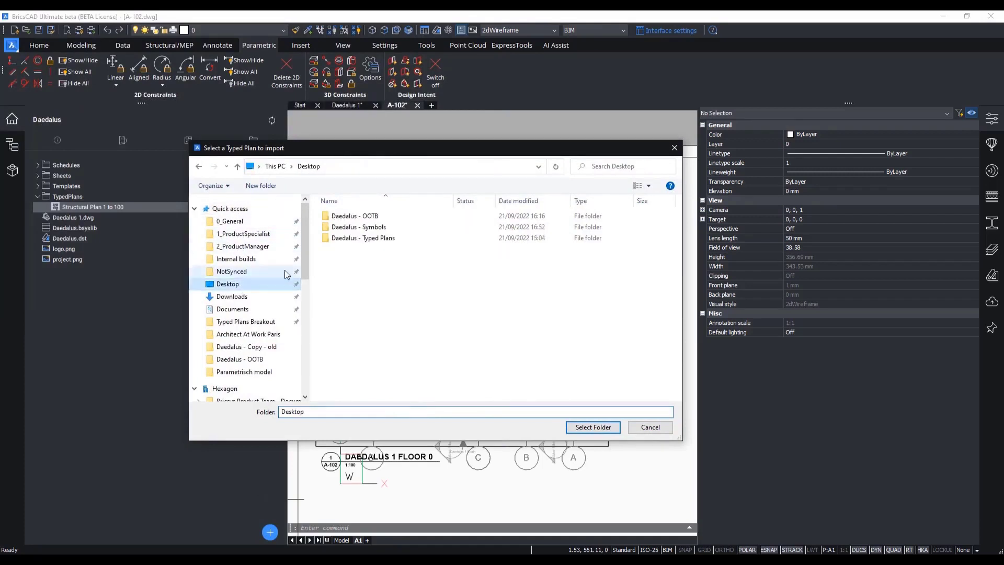
pyautogui.doubleClick(367, 238)
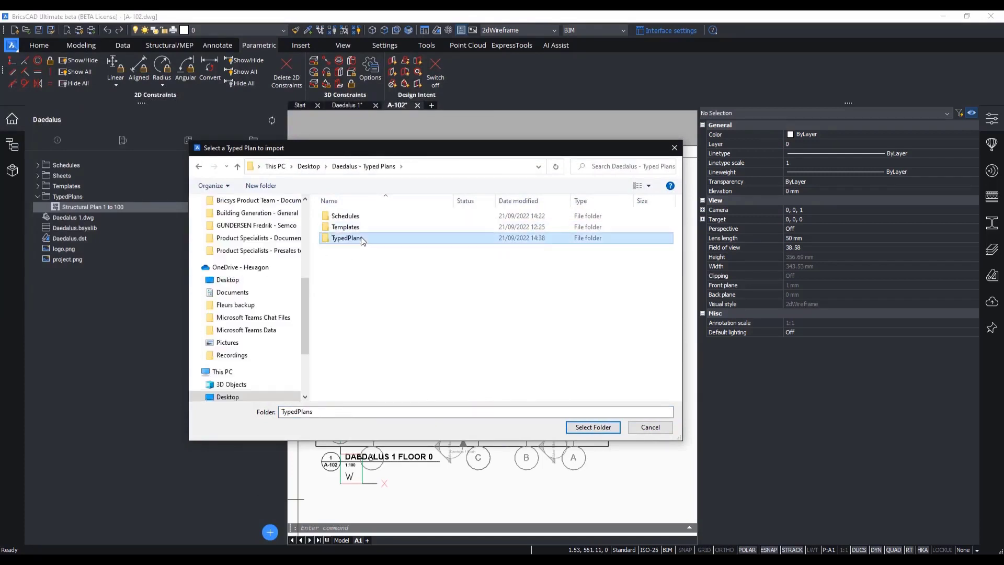
pyautogui.doubleClick(369, 238)
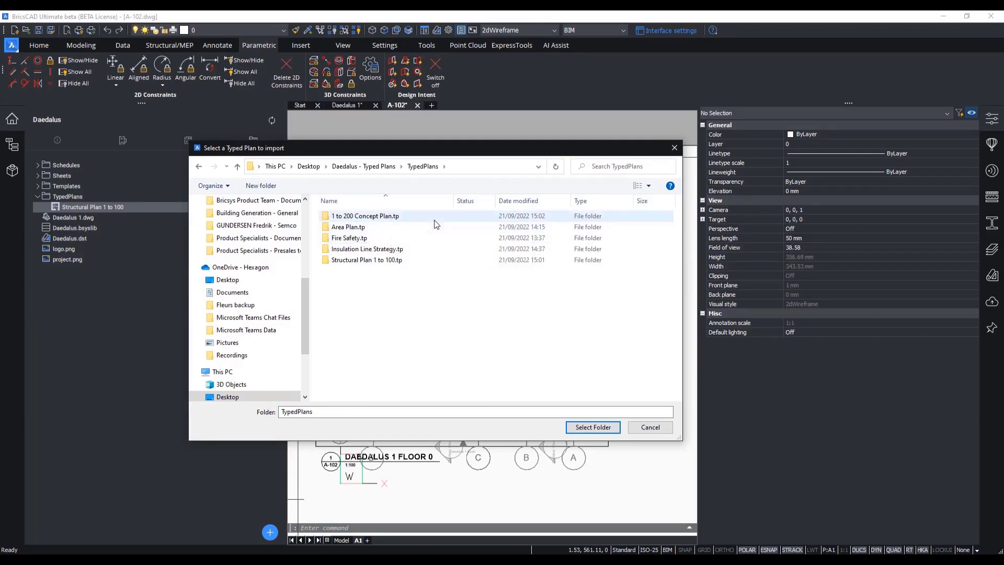
pyautogui.click(460, 216)
pyautogui.click(593, 426)
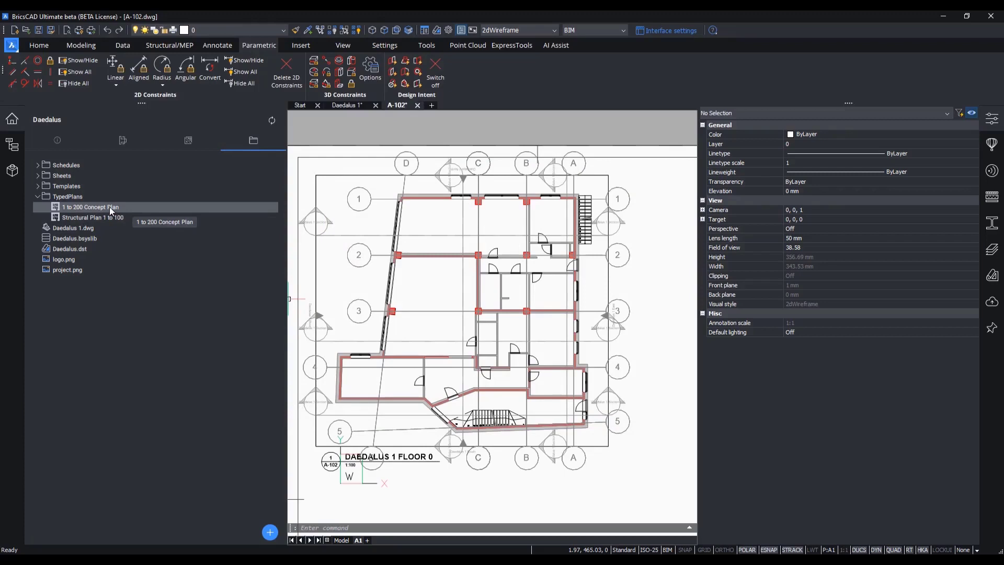
# Import the Area Plan.tp typed plan into the project from the same TypedPlans folder.
pyautogui.click(268, 536)
pyautogui.click(264, 474)
pyautogui.click(362, 228)
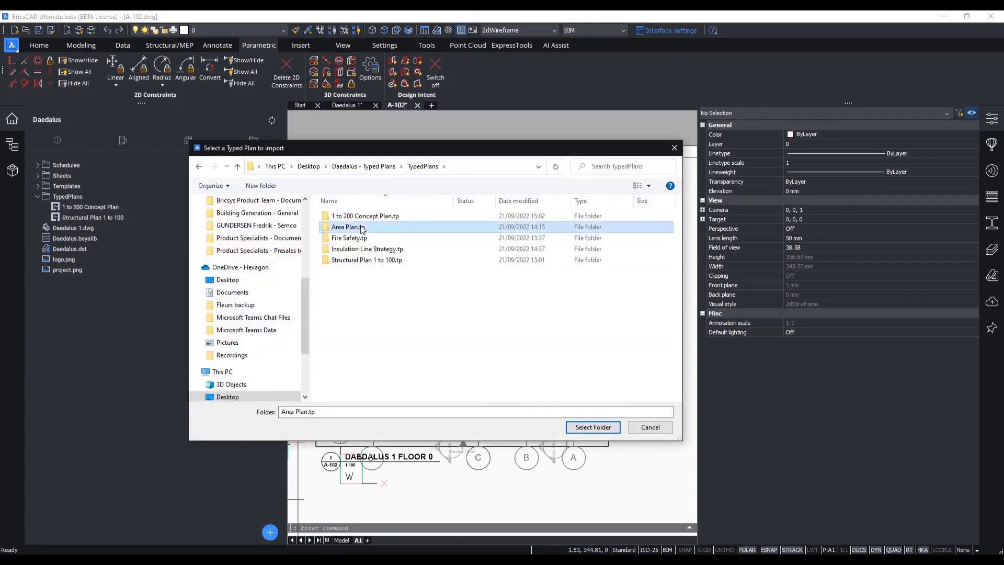
pyautogui.press('Return')
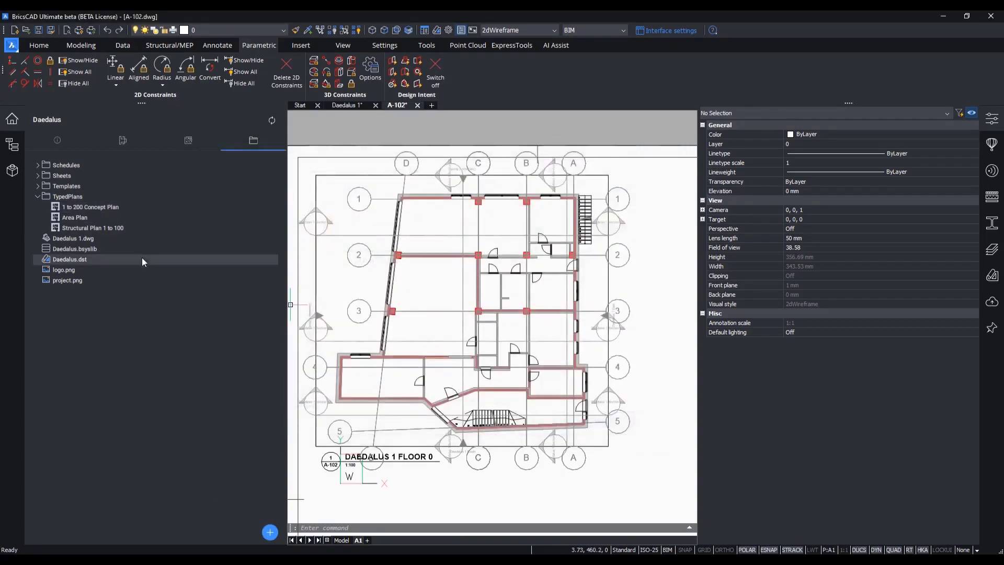
# Import the Fire Safety.tp and Insulation Line Strategy.tp typed plans into the project.
pyautogui.click(270, 531)
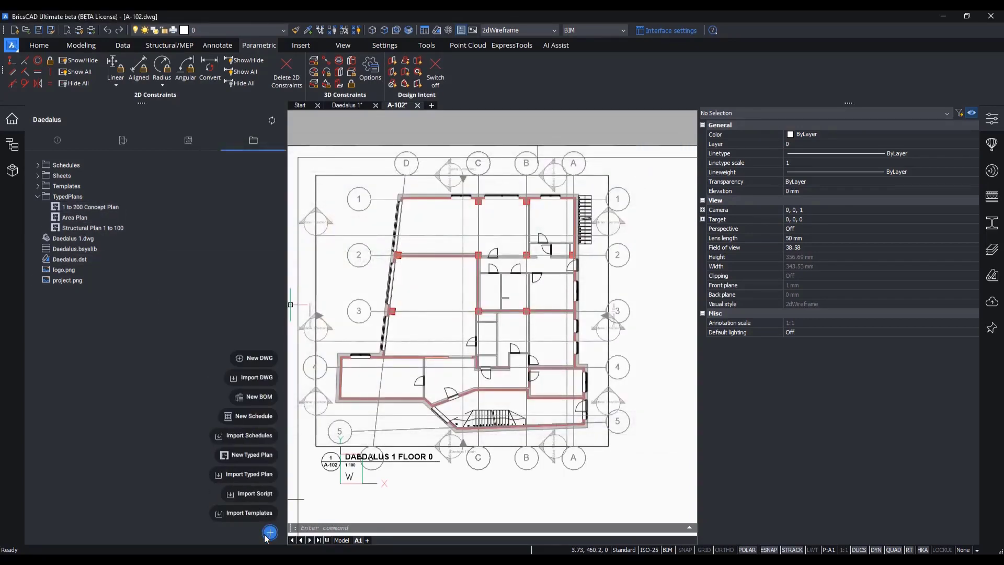
pyautogui.click(263, 473)
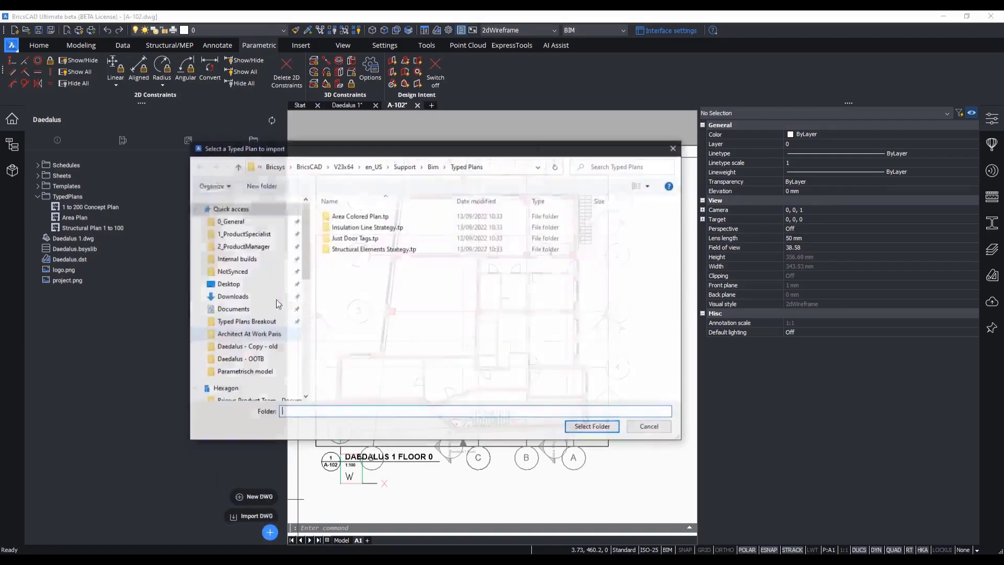
pyautogui.click(593, 427)
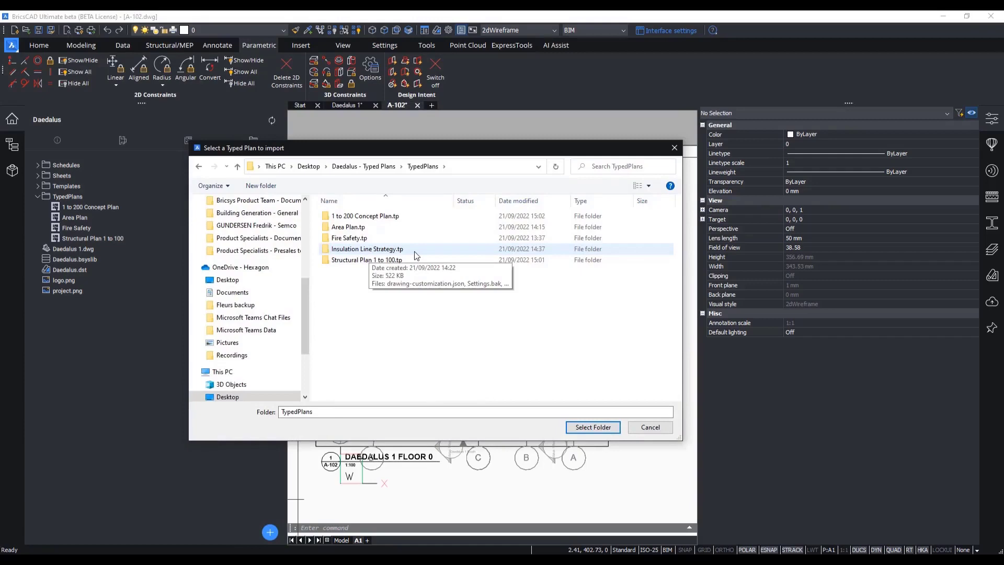
pyautogui.click(416, 250)
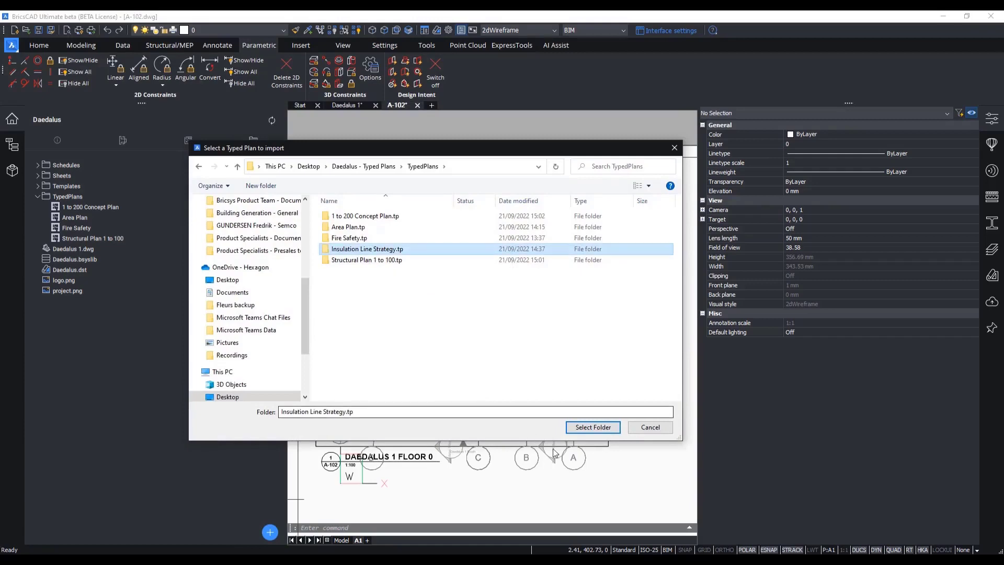
pyautogui.click(582, 427)
# Review the Area Plan typed plan's drawing overrides for the 5 - 20m2, 20 - 50m2, >50m2 and Others groups, then close the editor.
pyautogui.doubleClick(90, 219)
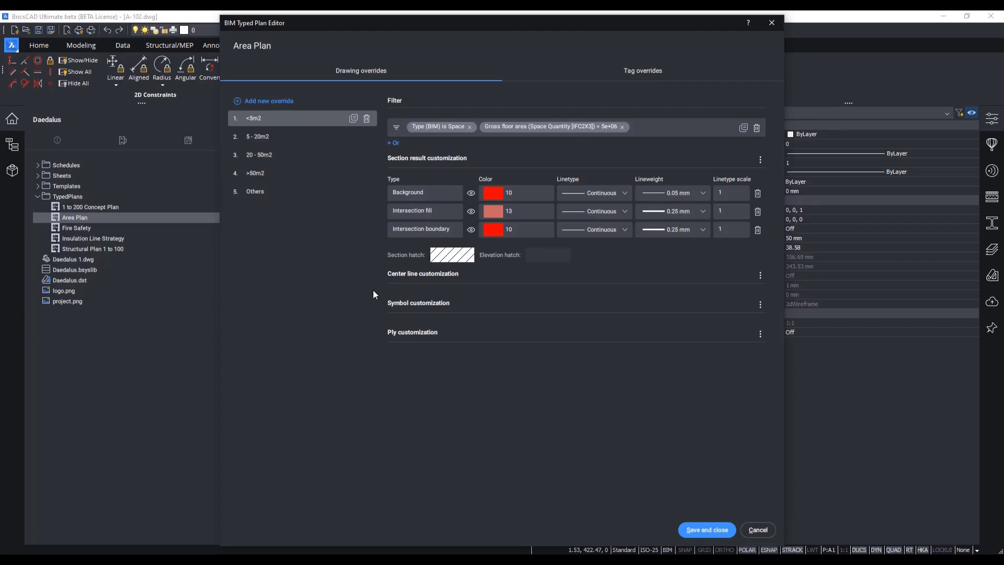
pyautogui.click(276, 136)
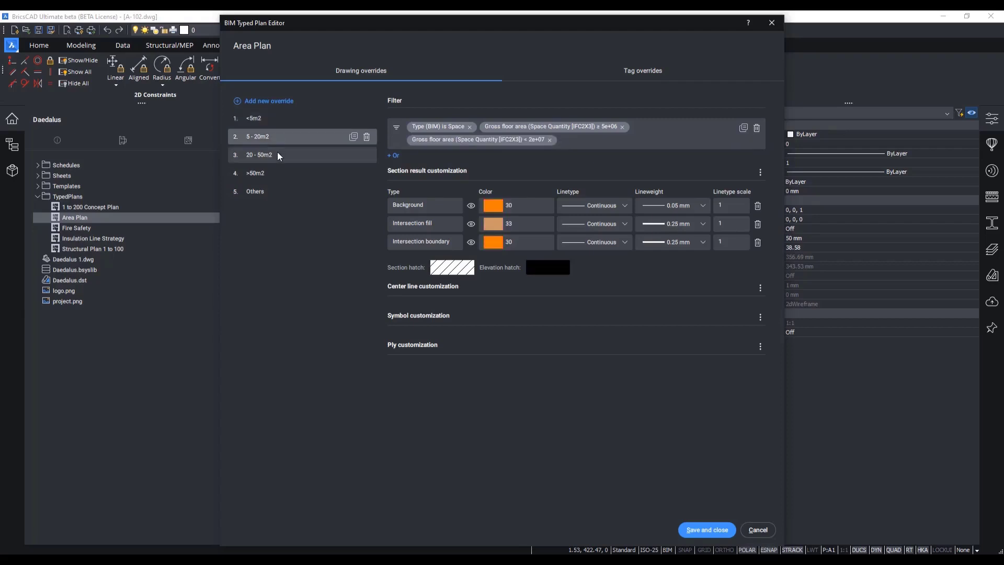
pyautogui.click(278, 154)
pyautogui.click(277, 178)
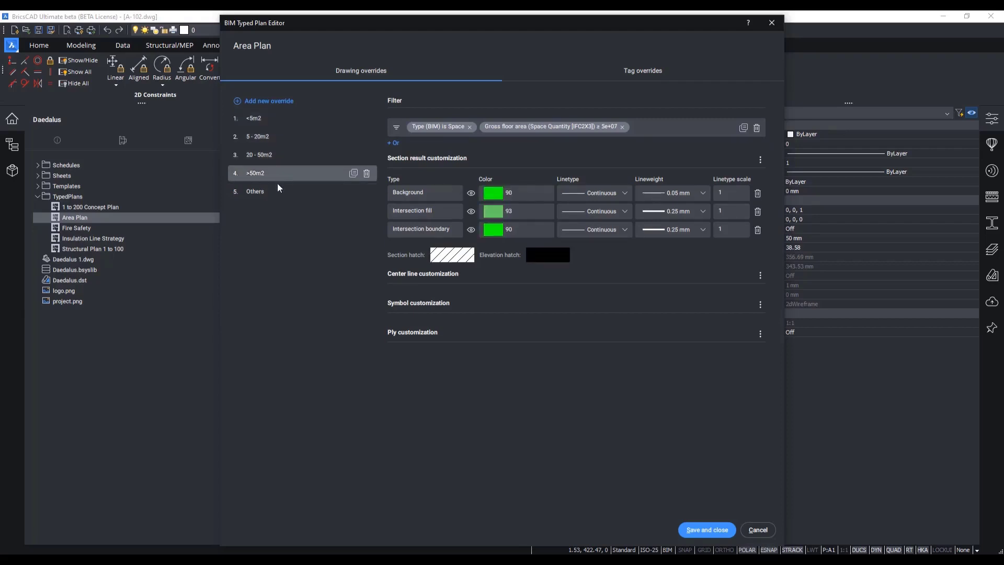
pyautogui.click(277, 193)
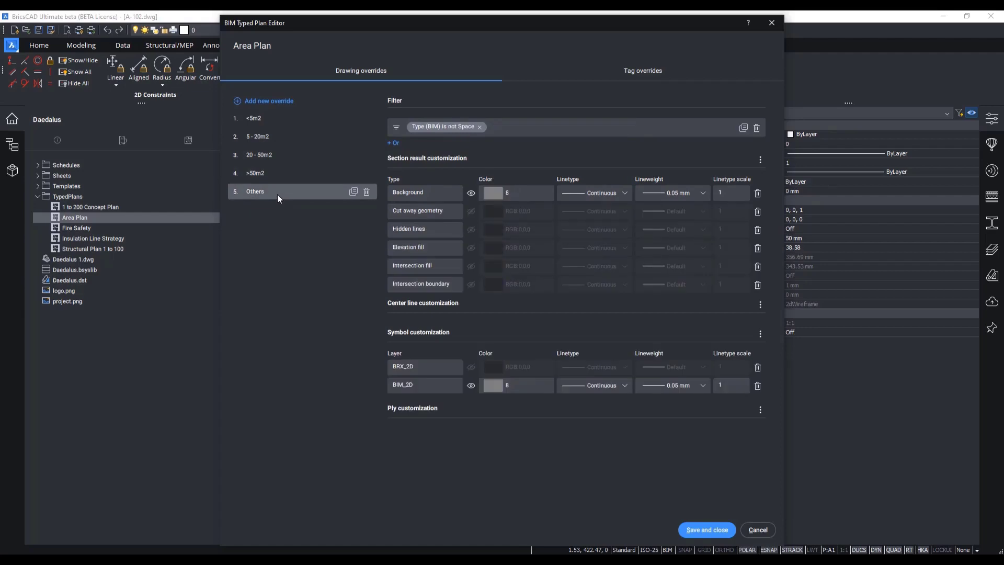
pyautogui.click(749, 531)
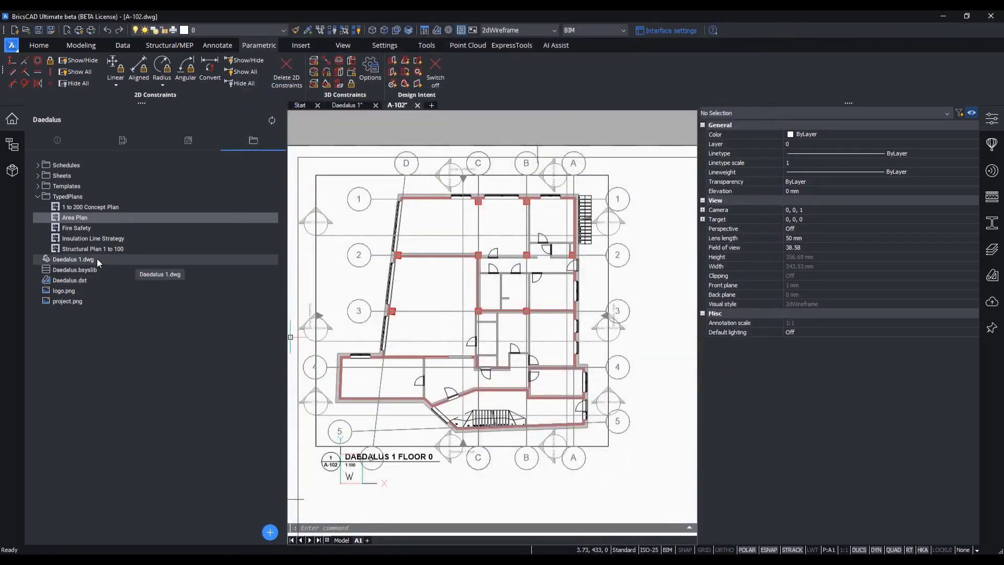
# Review the Insulation Line Strategy typed plan's Acoustic insulation and Insulation ply customizations and its Others, except spaces override, then close it.
pyautogui.doubleClick(102, 241)
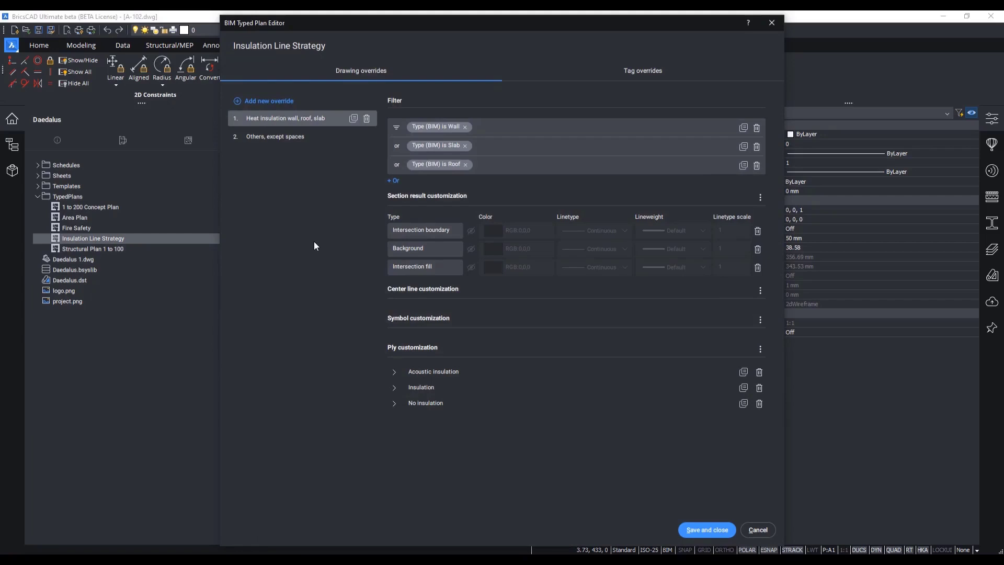
pyautogui.click(396, 372)
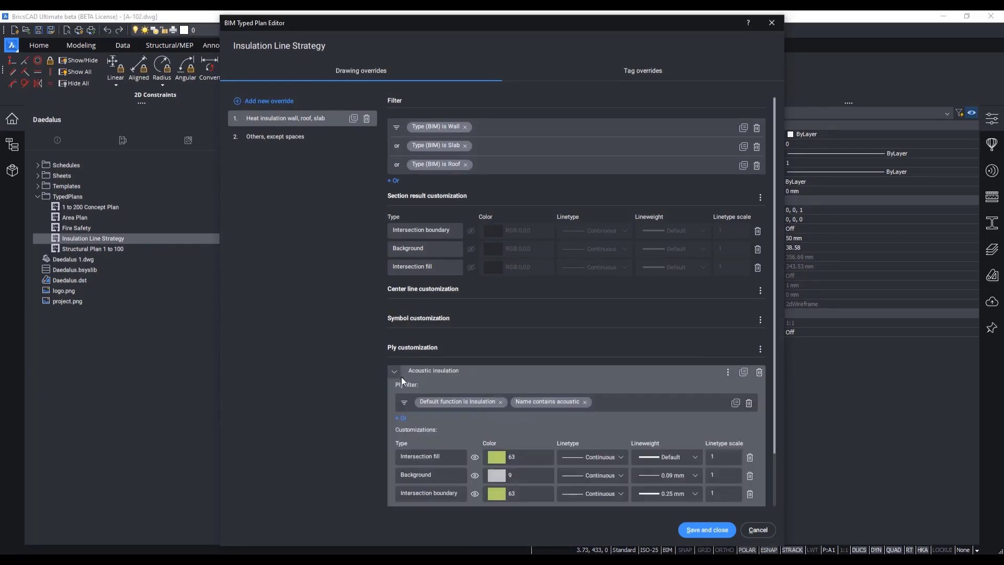
pyautogui.click(395, 372)
pyautogui.click(393, 387)
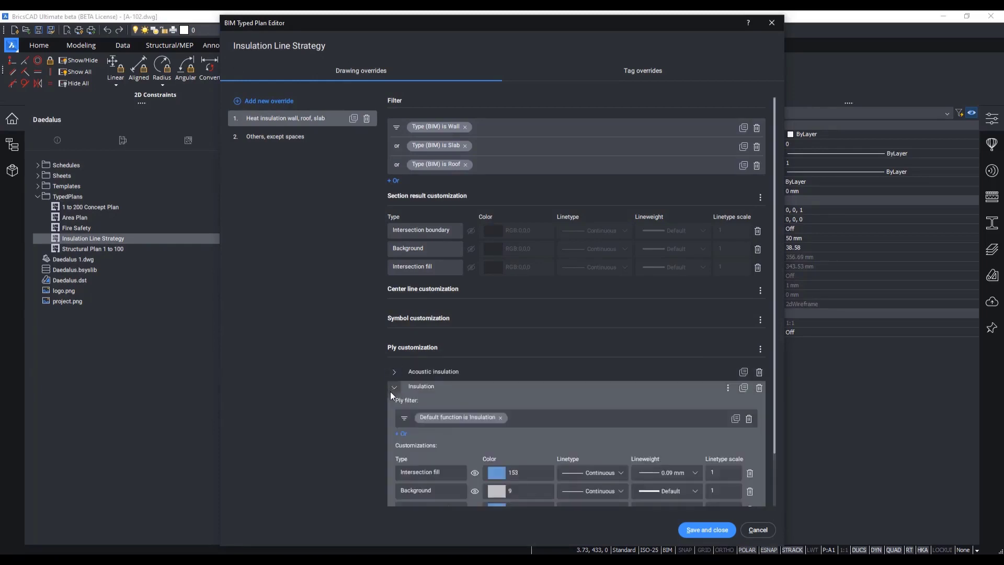
pyautogui.scroll(-1, 472, 453)
pyautogui.scroll(-1, 473, 453)
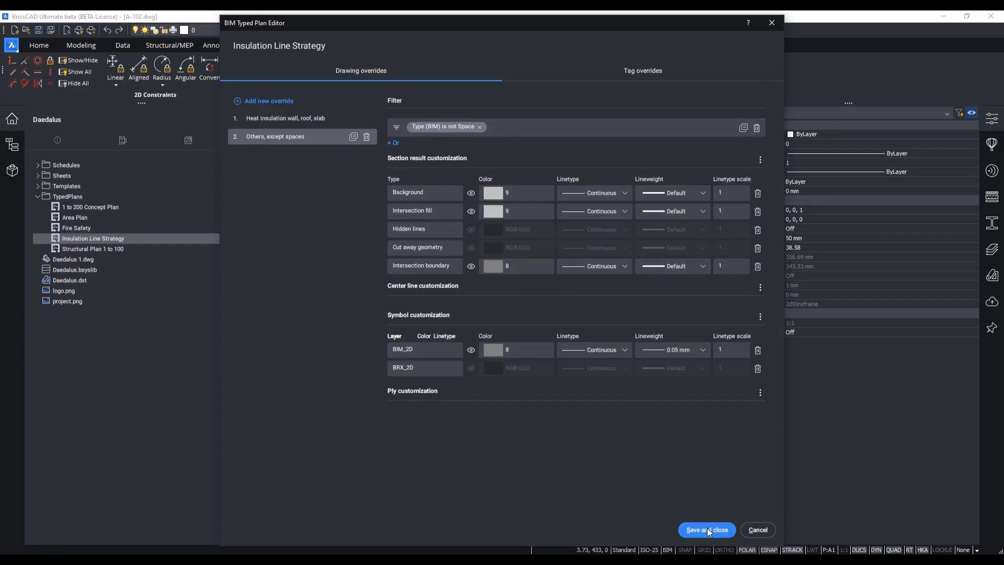
pyautogui.click(706, 527)
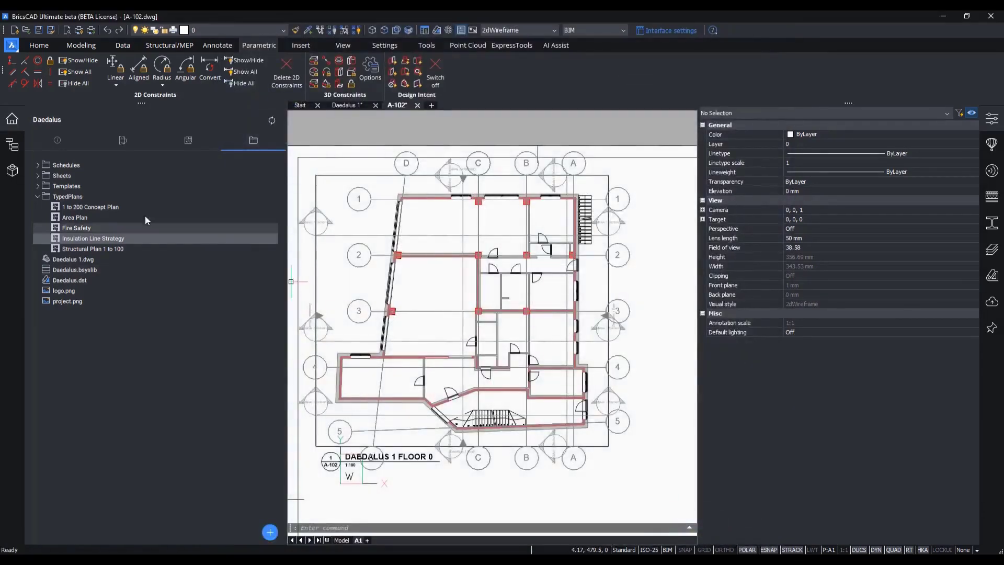
# Review the drawing overrides of the 1 to 200 Concept Plan and of each fire rating group in the Fire Safety typed plan.
pyautogui.doubleClick(123, 207)
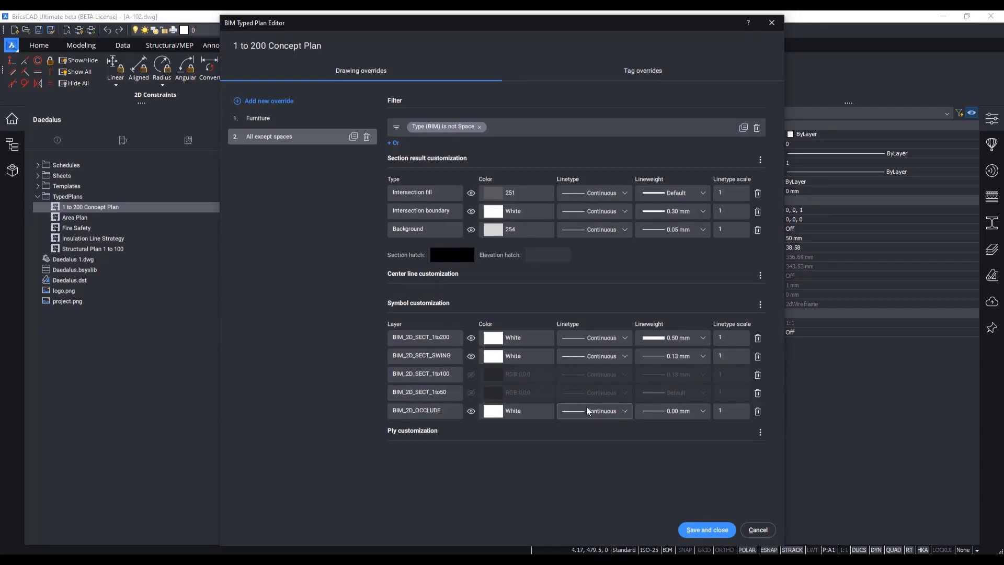
pyautogui.click(696, 530)
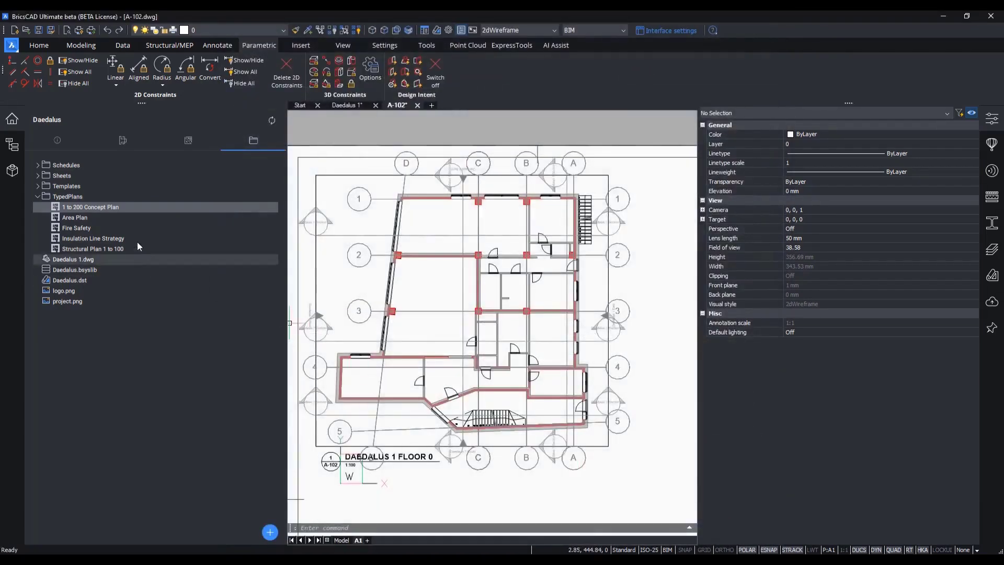
pyautogui.doubleClick(104, 228)
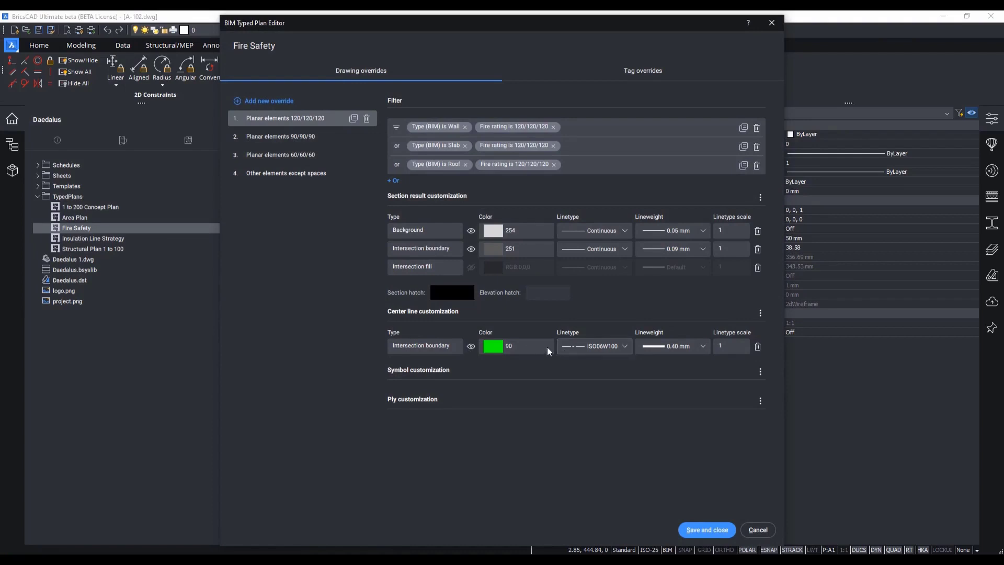
pyautogui.click(296, 141)
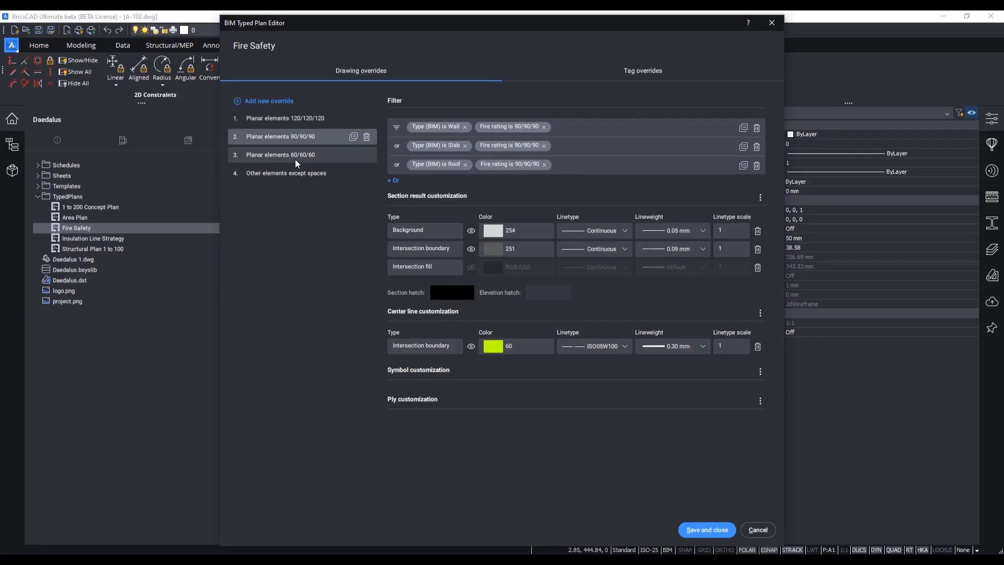
pyautogui.click(295, 161)
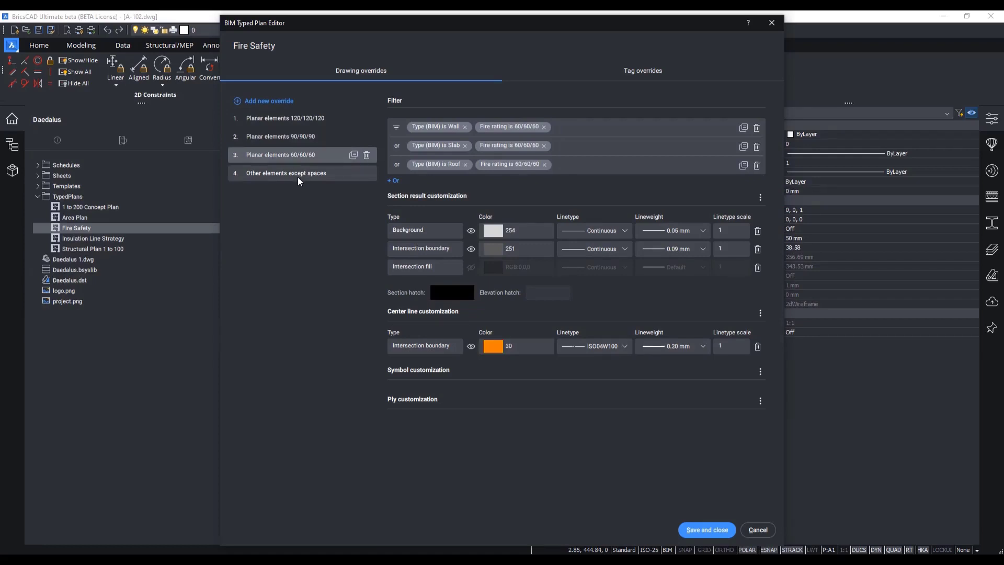
pyautogui.click(298, 178)
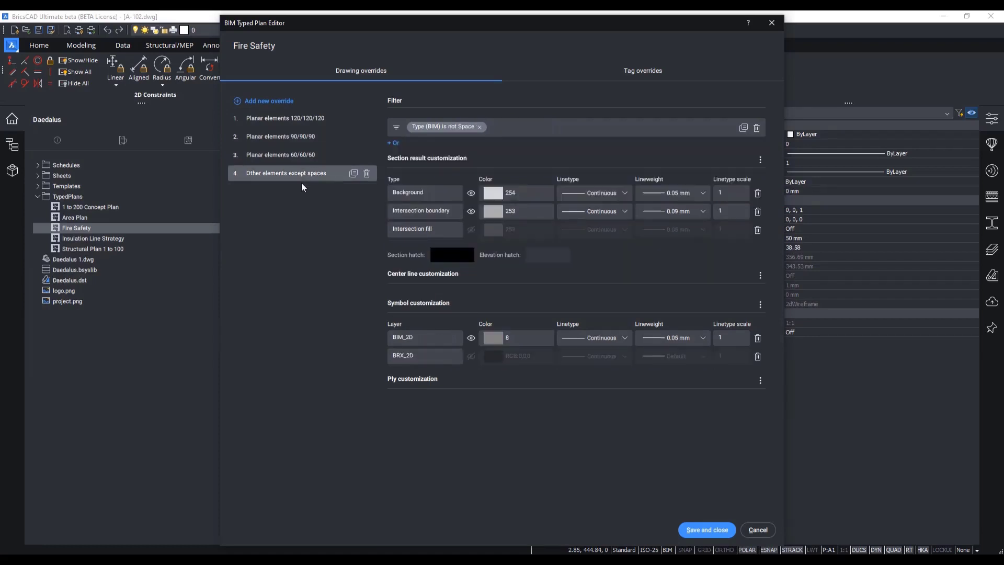
pyautogui.click(757, 529)
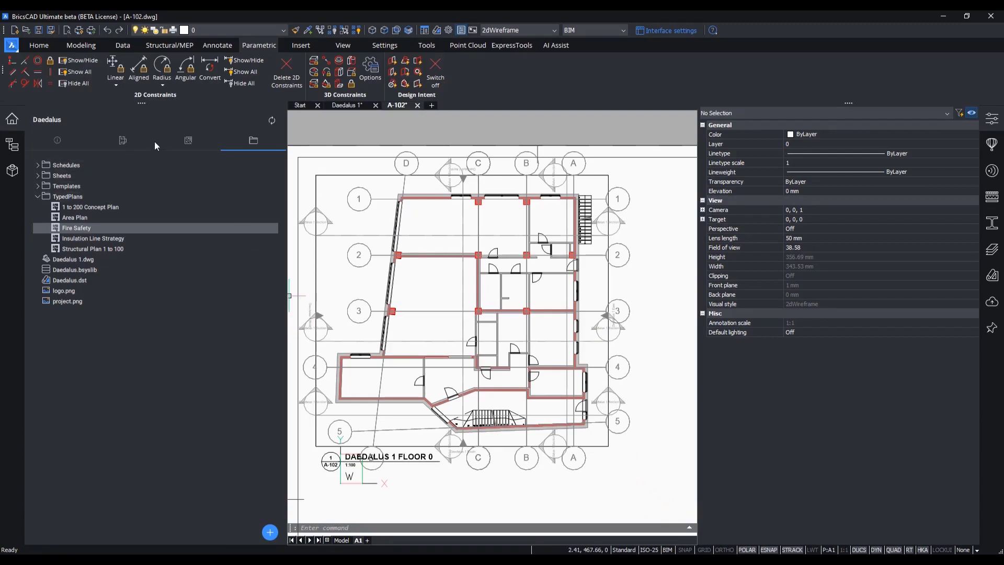
# Check the typed plan options offered when creating a sheet for Daedalus 1 Floor 1, then close without creating it.
pyautogui.click(125, 143)
pyautogui.rightClick(90, 185)
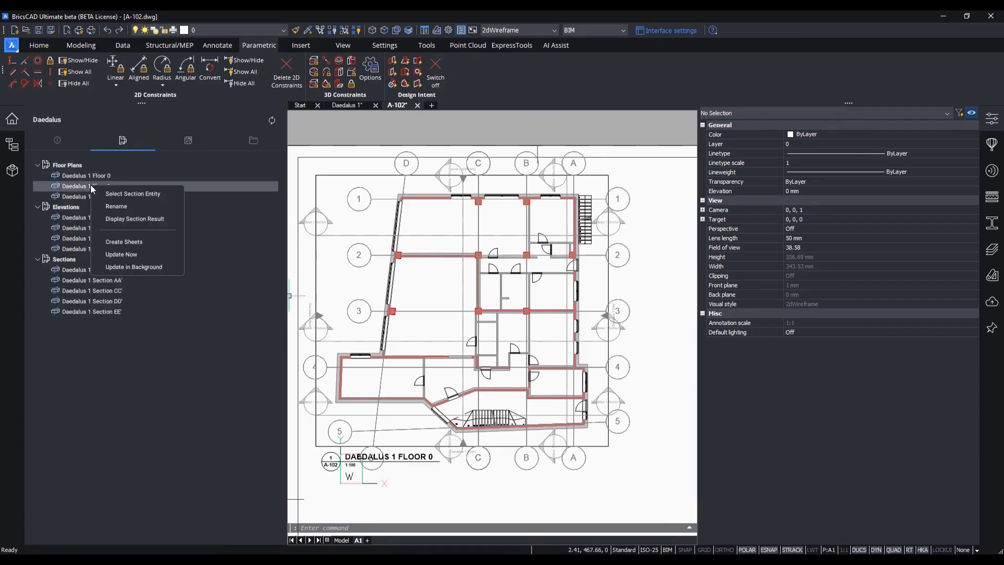
pyautogui.click(125, 242)
pyautogui.click(660, 220)
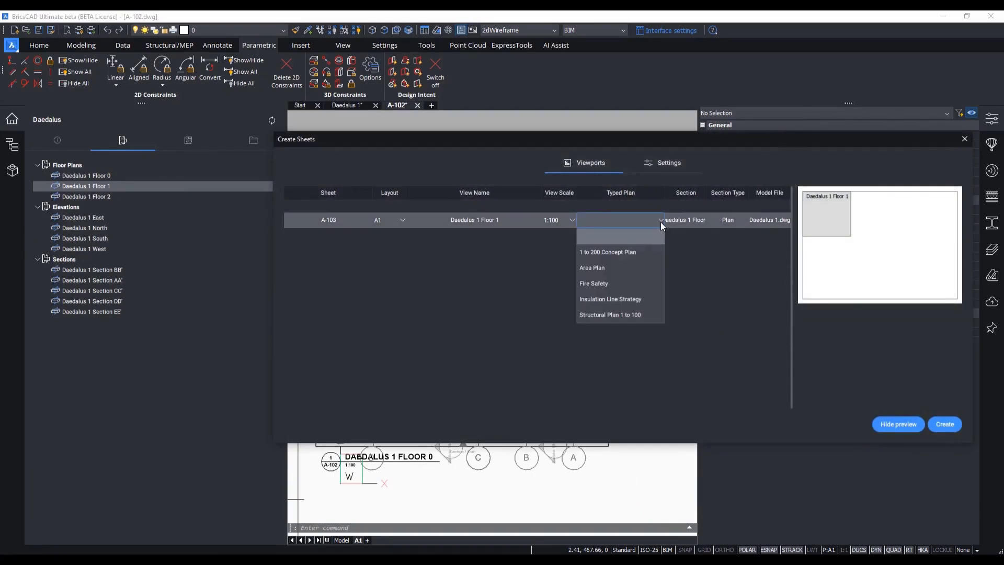
pyautogui.click(965, 140)
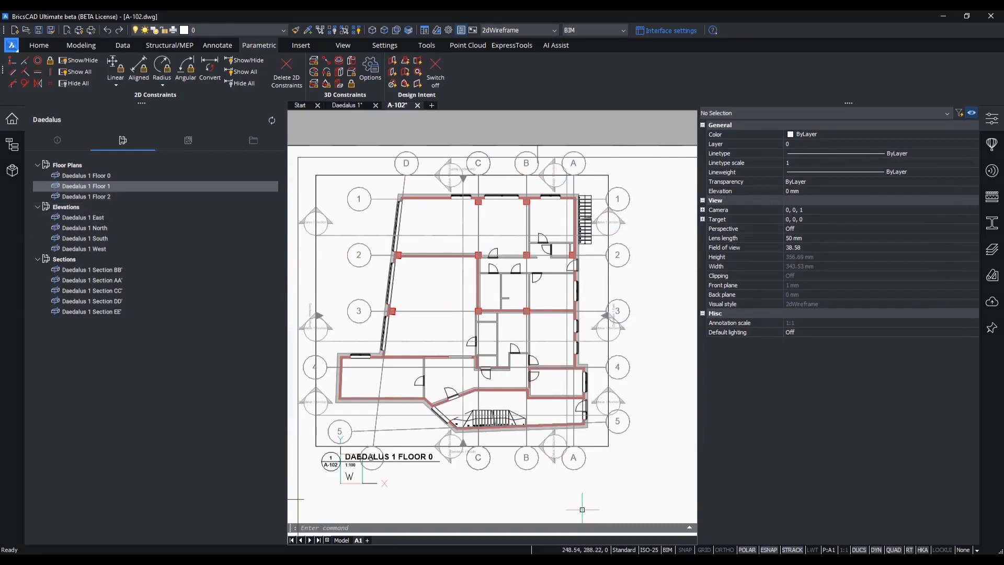
# Inspect the Typed plan property of the Floor 0 viewport on the sheet, then clear the selection.
pyautogui.moveTo(629, 478); pyautogui.dragTo(603, 443)
pyautogui.click(880, 444)
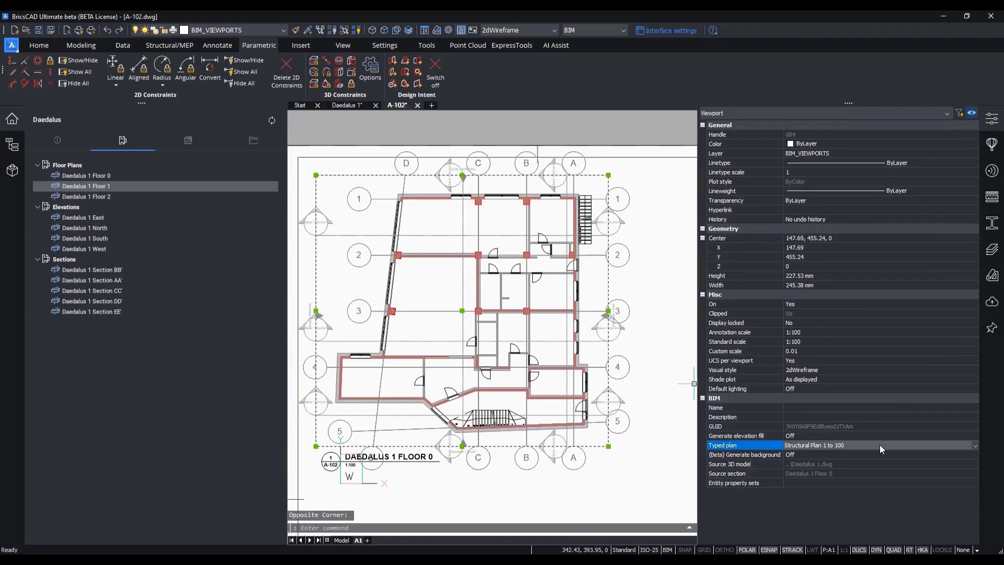
pyautogui.press('Escape')
pyautogui.press('Escape')
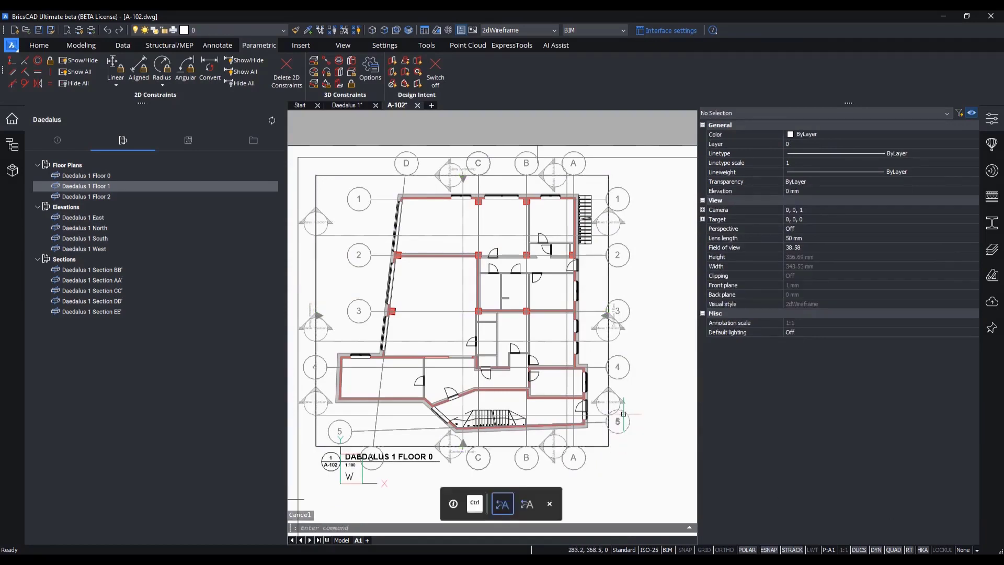
# Copy the Floor 0 structural plan viewport and paste the duplicate beside the original on sheet A-102.
pyautogui.keyDown('ctrl'); pyautogui.scroll(-4, 624, 433); pyautogui.keyUp('ctrl')
pyautogui.moveTo(604, 414); pyautogui.dragTo(573, 399, button='middle')
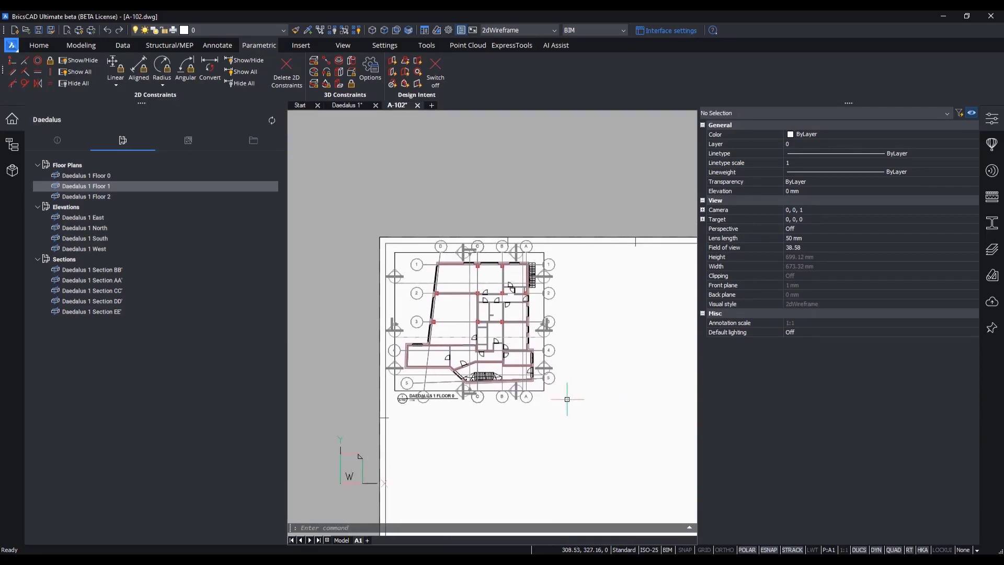
pyautogui.click(544, 416)
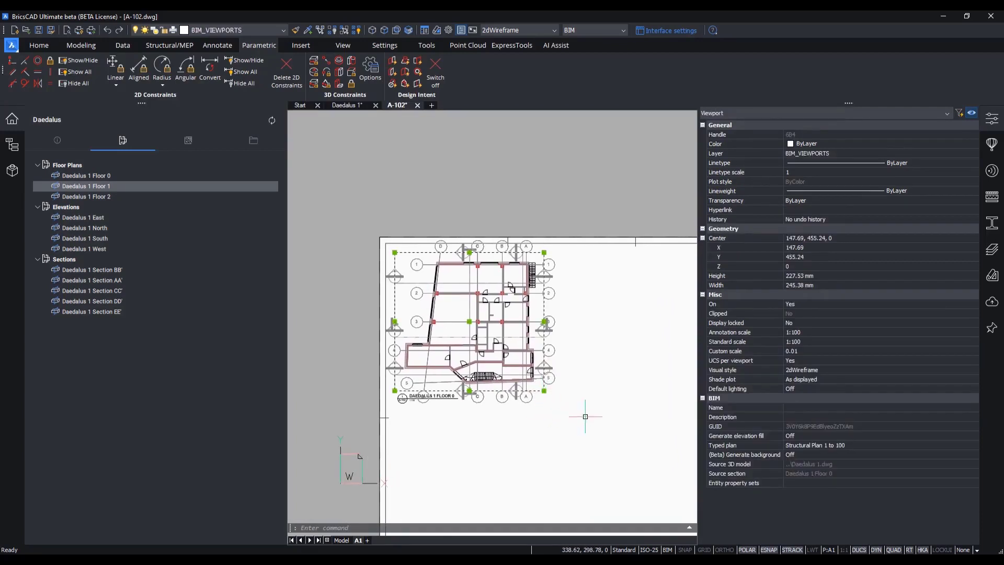
pyautogui.hotkey('ctrl', 'c')
pyautogui.hotkey('ctrl', 'v')
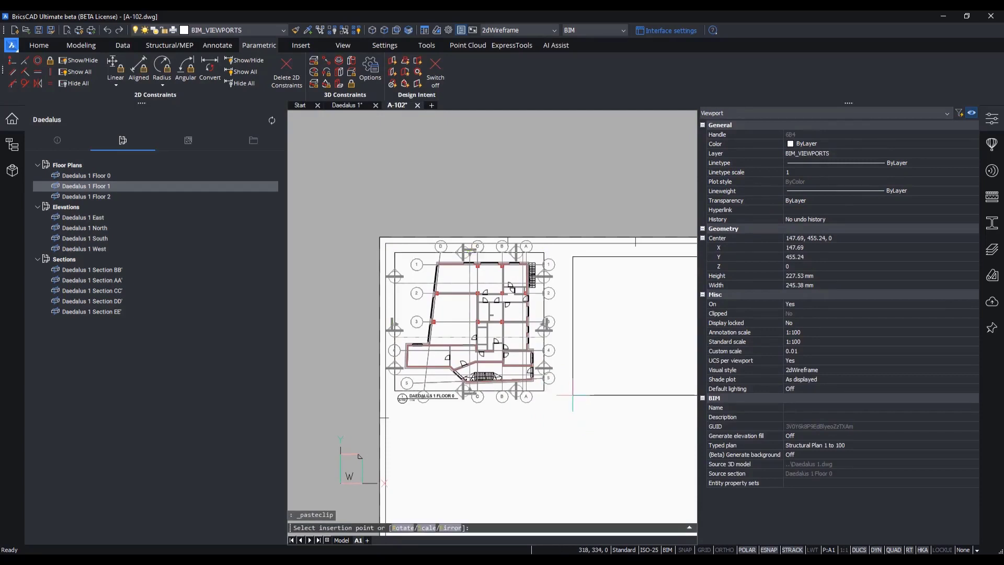
pyautogui.click(585, 413)
# Set the copied viewport's typed plan to Fire Safety, update its section result and check the regenerated plan.
pyautogui.moveTo(614, 439); pyautogui.dragTo(494, 427, button='middle')
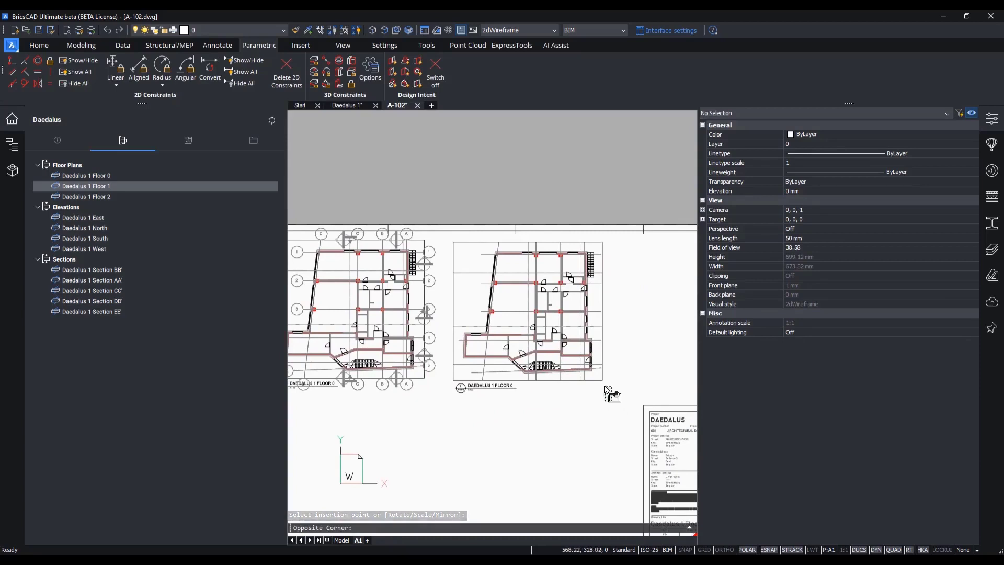
pyautogui.click(603, 380)
pyautogui.click(854, 445)
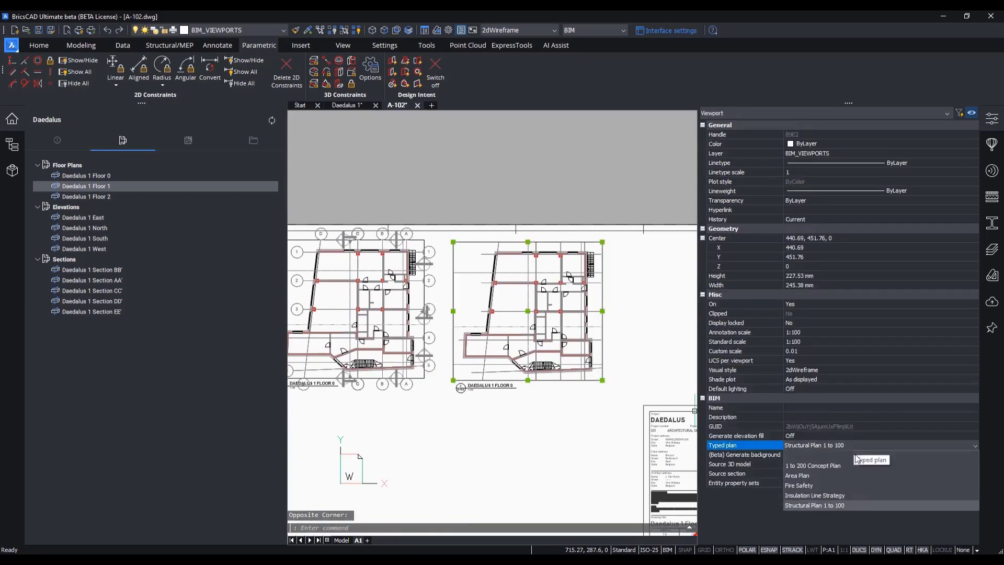
pyautogui.click(856, 486)
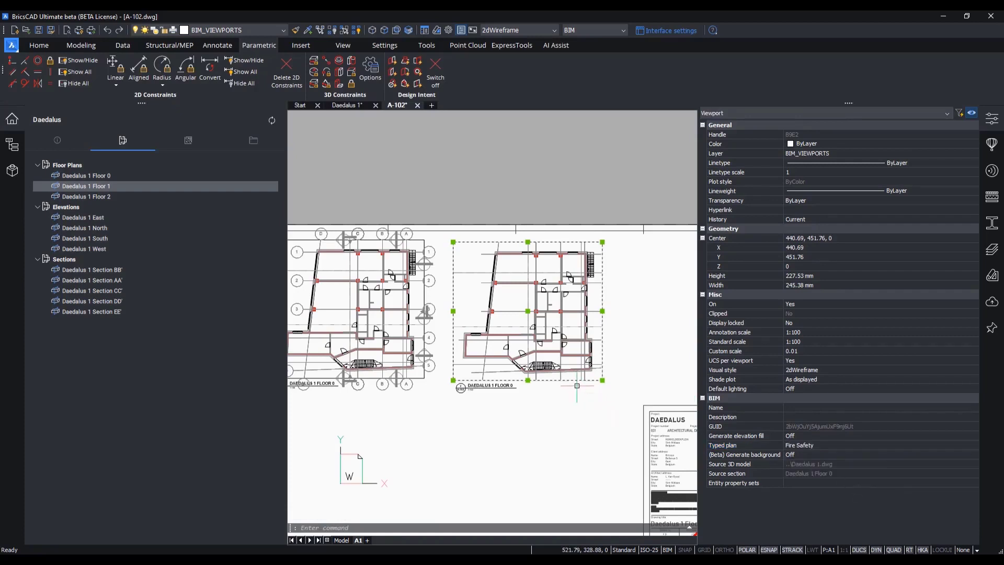
pyautogui.scroll(3, 584, 378)
pyautogui.moveTo(625, 375)
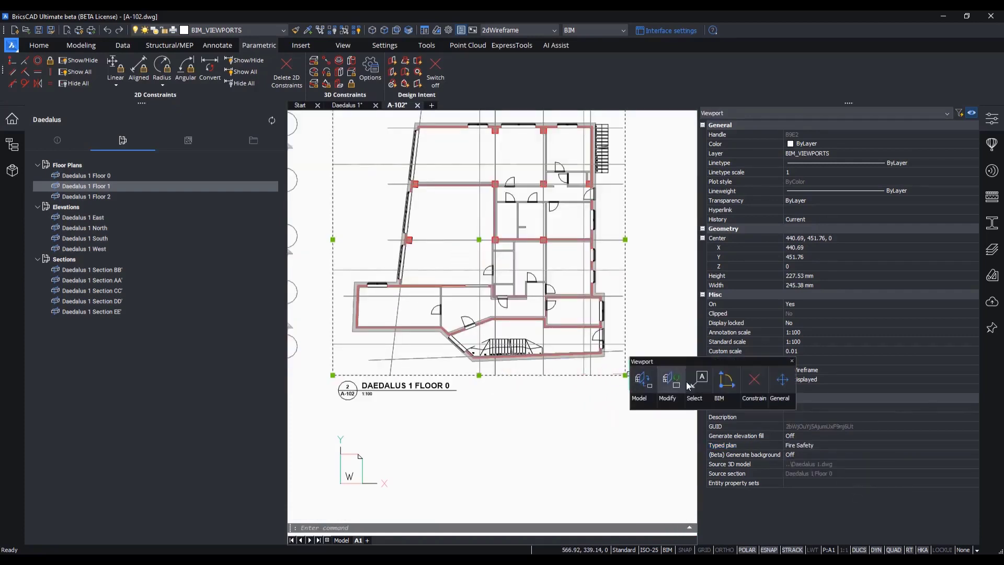
pyautogui.click(679, 383)
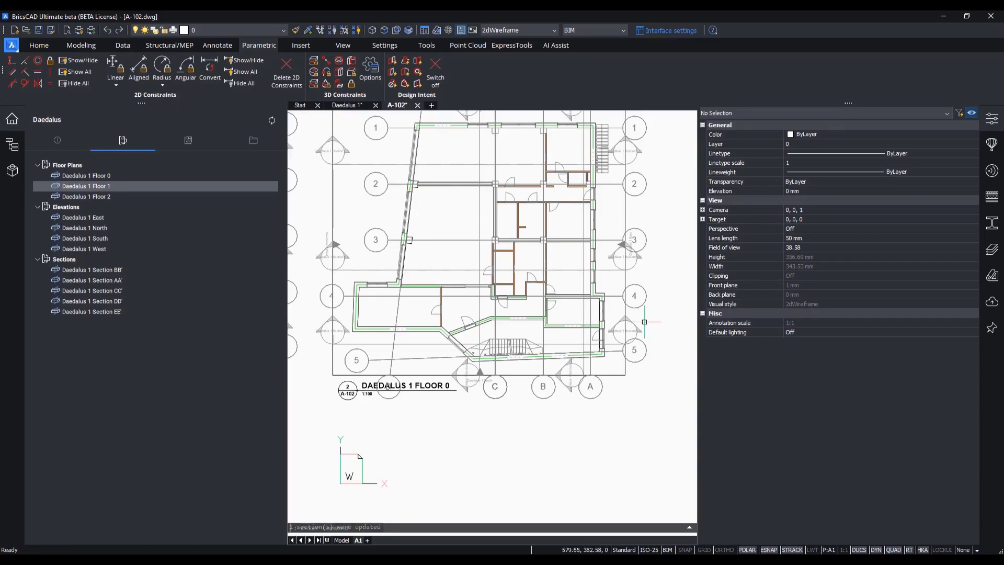
pyautogui.scroll(5, 540, 363)
pyautogui.scroll(-6, 539, 362)
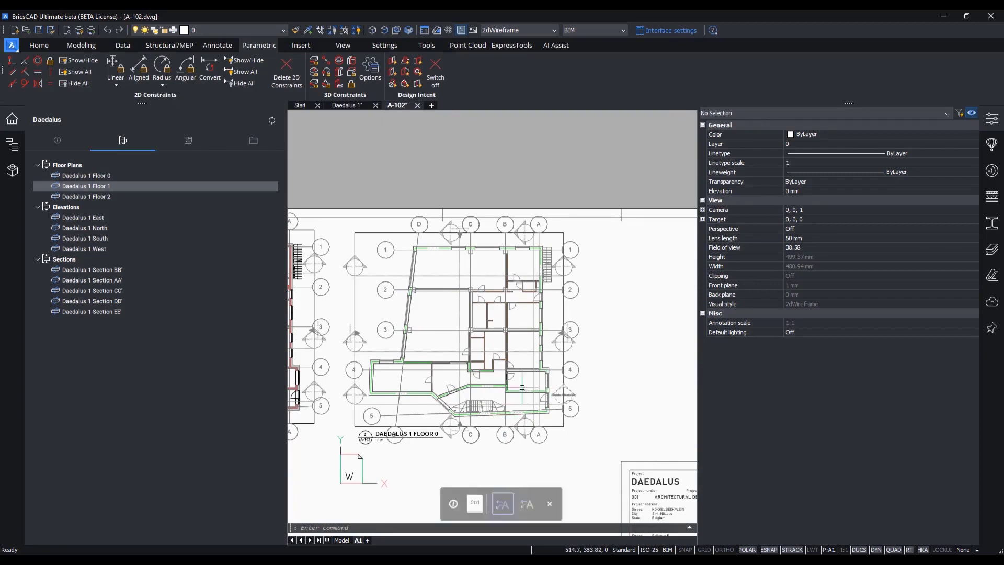
pyautogui.scroll(-1, 471, 363)
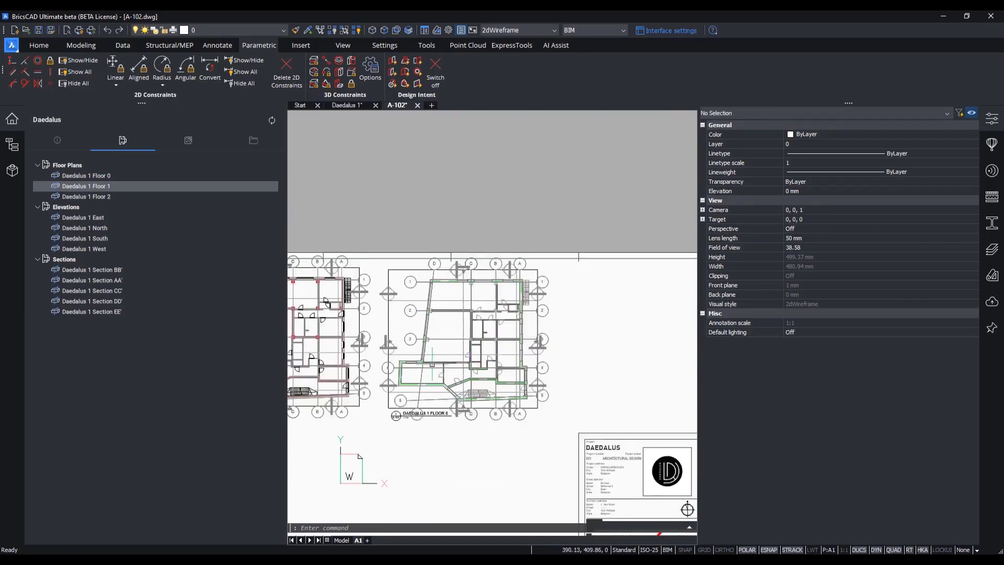
# Duplicate the sheet A-102 - Daedalus 1 Floor 0 within the project's sheet list.
pyautogui.click(188, 140)
pyautogui.rightClick(99, 167)
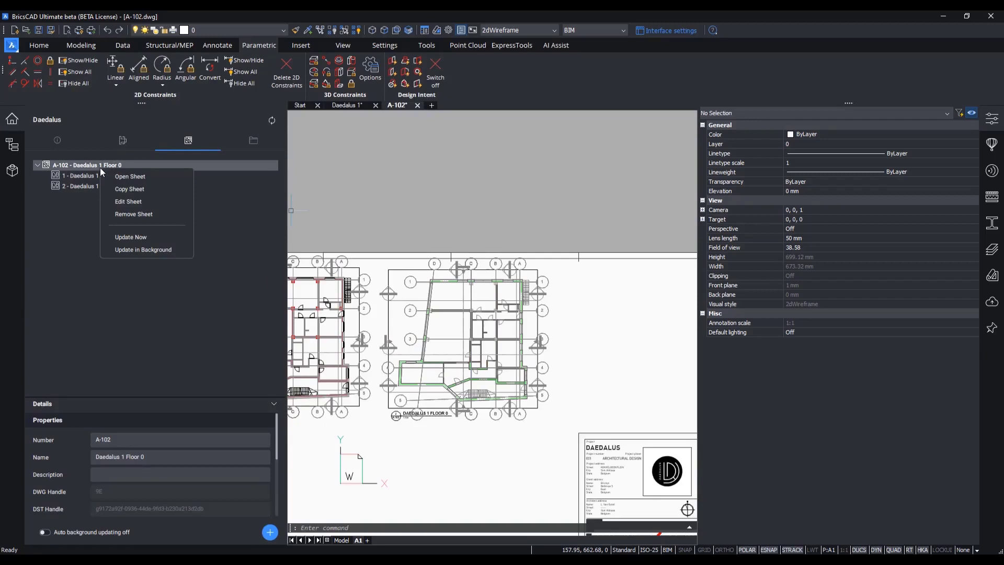
pyautogui.click(124, 191)
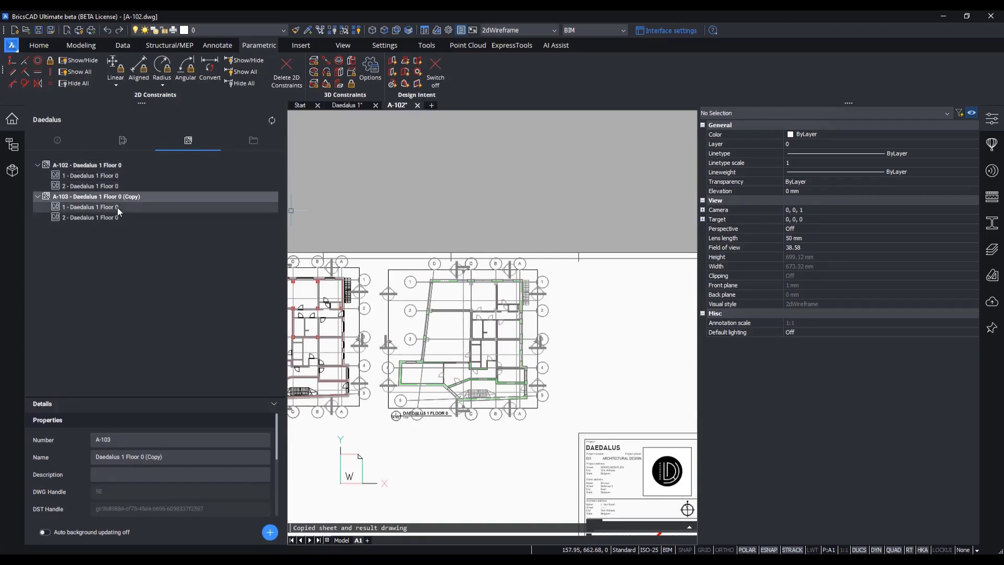
# Display the first Floor 0 view of the copied sheet A-103.
pyautogui.click(117, 207)
pyautogui.rightClick(117, 207)
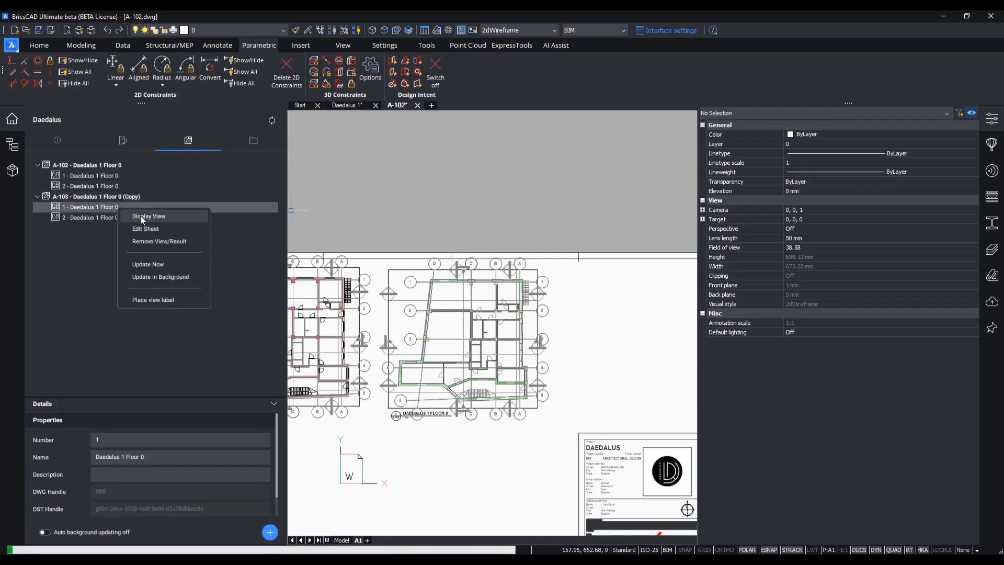
pyautogui.click(141, 216)
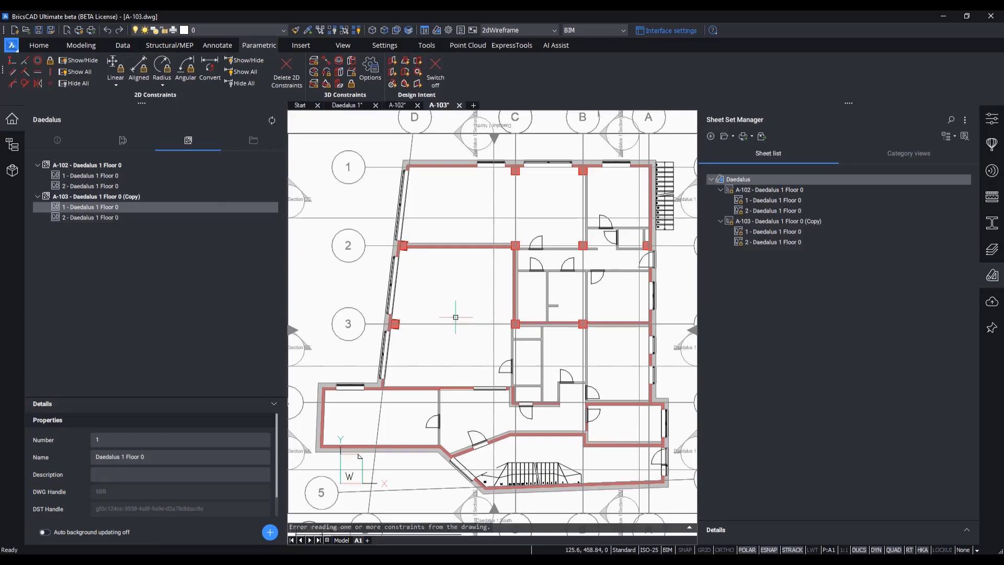
# Set the Floor 0 viewport's typed plan on sheet A-103 to Area Plan, update its section result and check the regenerated plan.
pyautogui.scroll(-3, 456, 318)
pyautogui.click(575, 413)
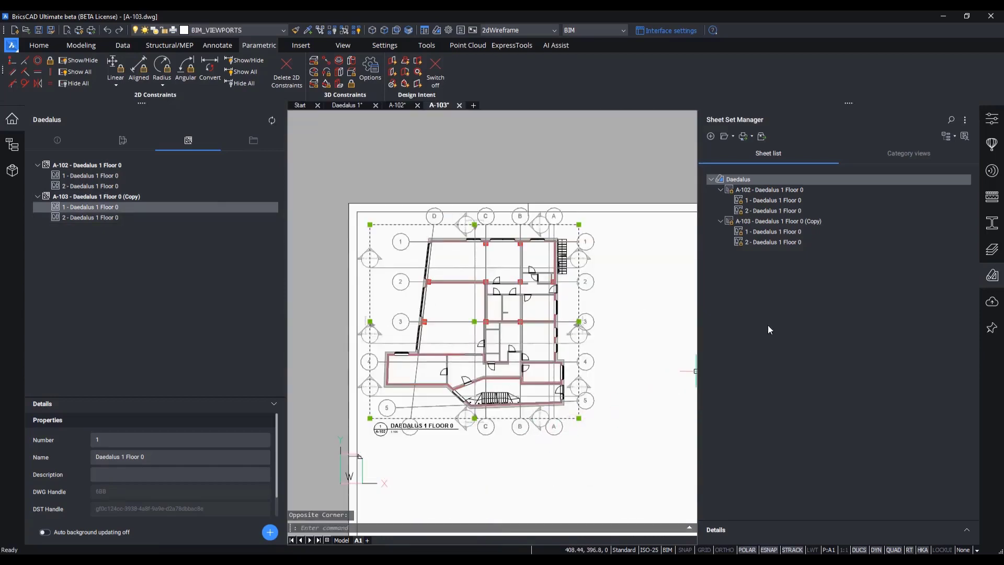
pyautogui.click(991, 119)
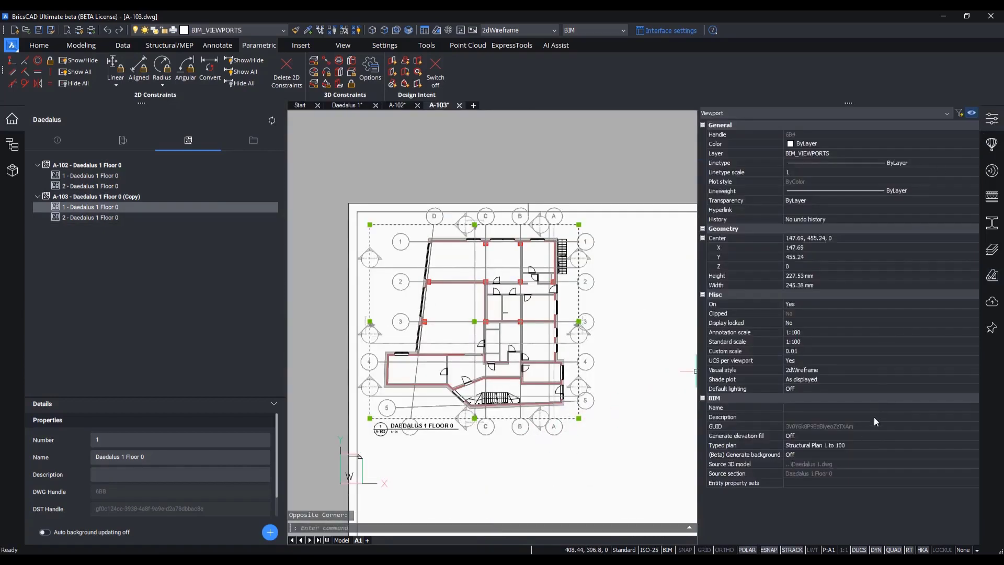
pyautogui.click(861, 444)
pyautogui.click(861, 443)
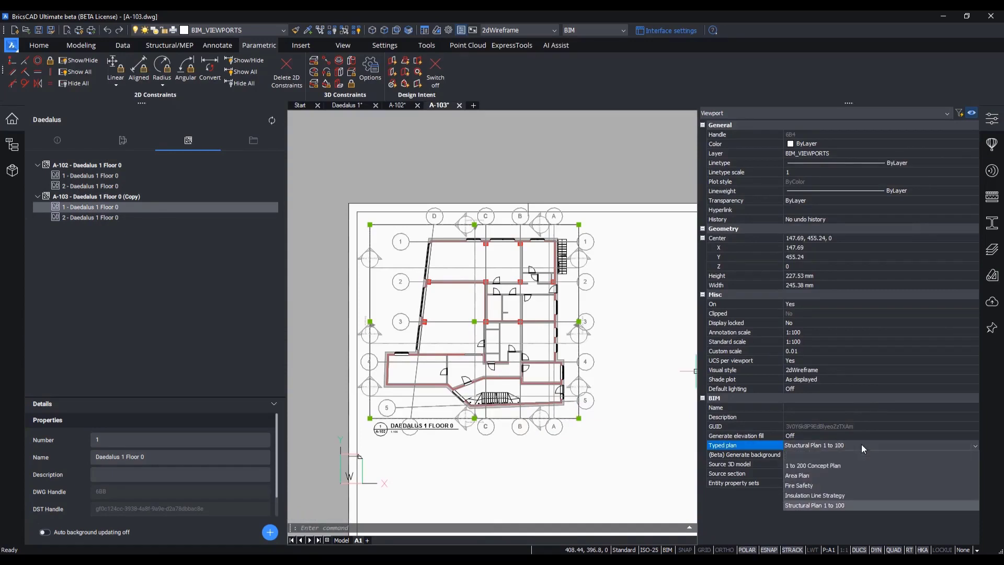
pyautogui.click(846, 477)
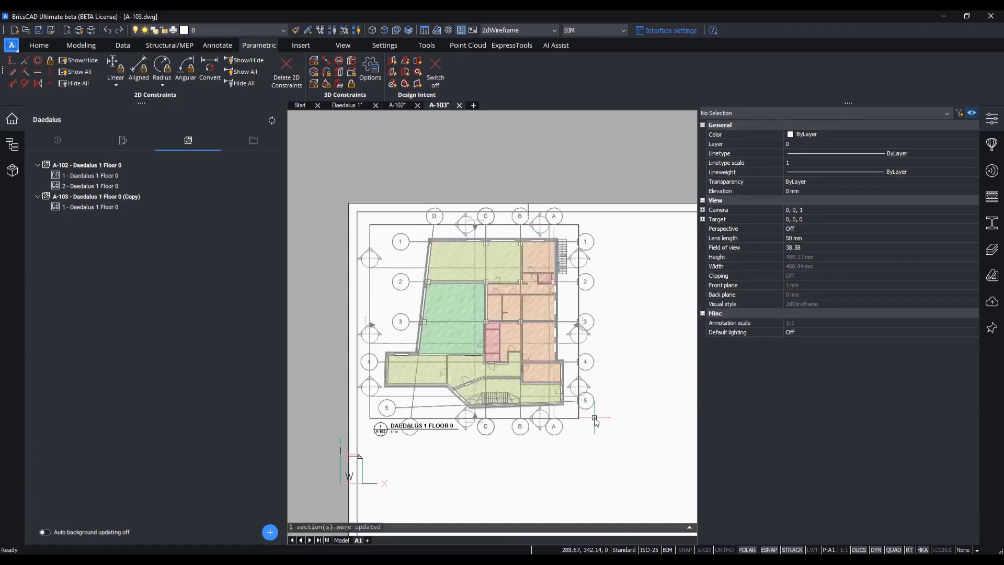
pyautogui.scroll(3, 485, 341)
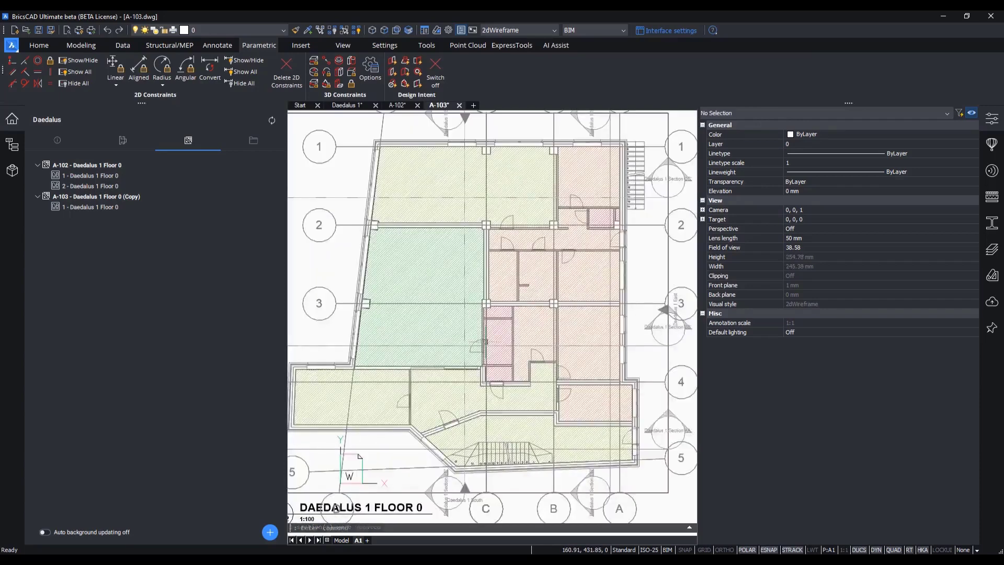
pyautogui.moveTo(485, 342); pyautogui.dragTo(523, 372, button='middle')
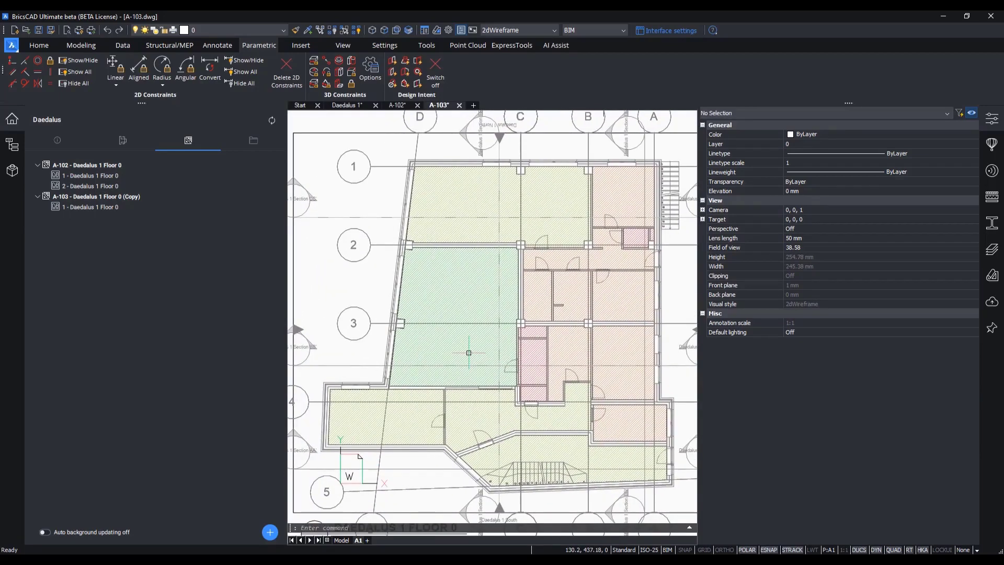
pyautogui.scroll(-4, 468, 353)
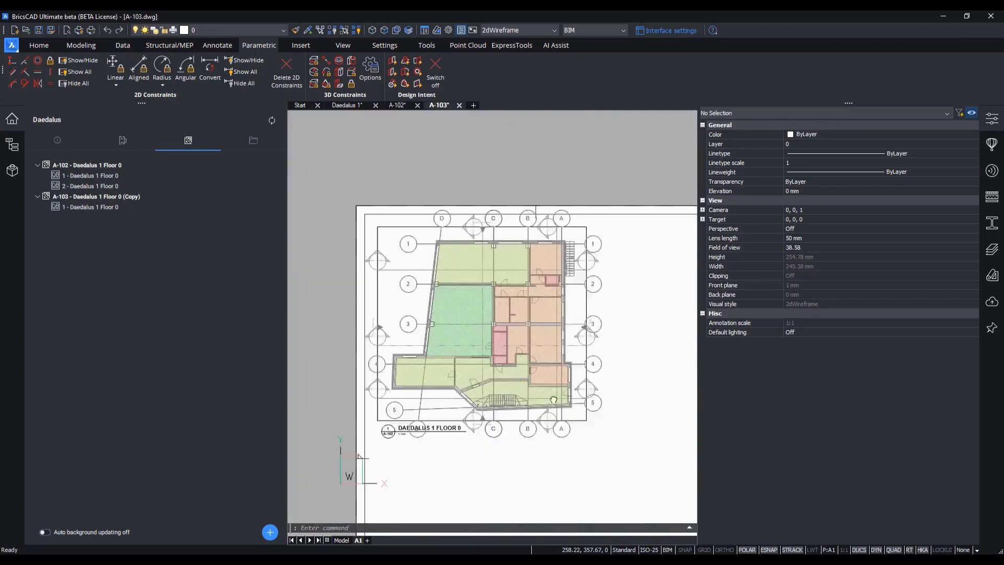
# Copy the Area Plan viewport and paste the duplicate beside the original on sheet A-103.
pyautogui.moveTo(534, 402); pyautogui.dragTo(502, 369, button='middle')
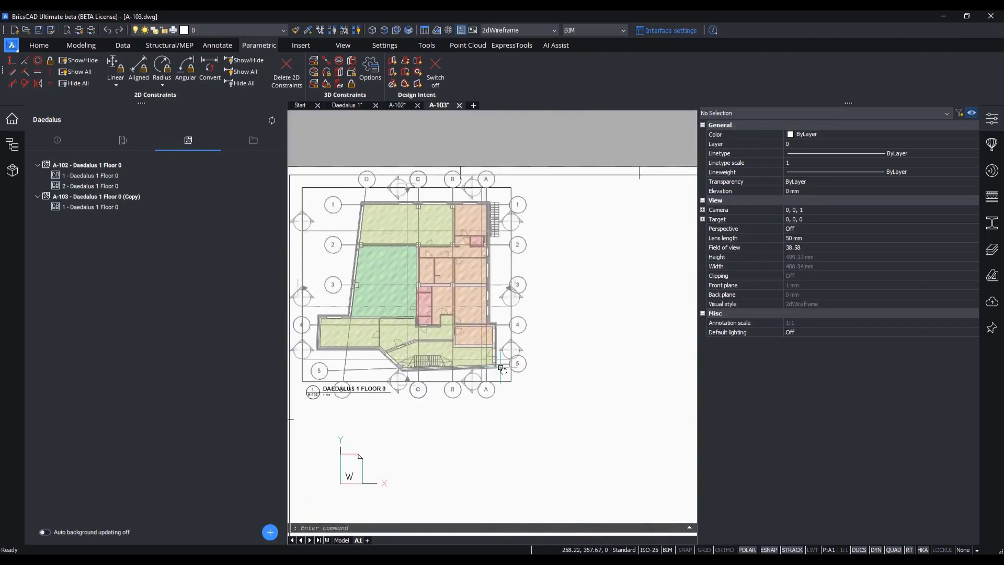
pyautogui.click(549, 411)
pyautogui.click(506, 383)
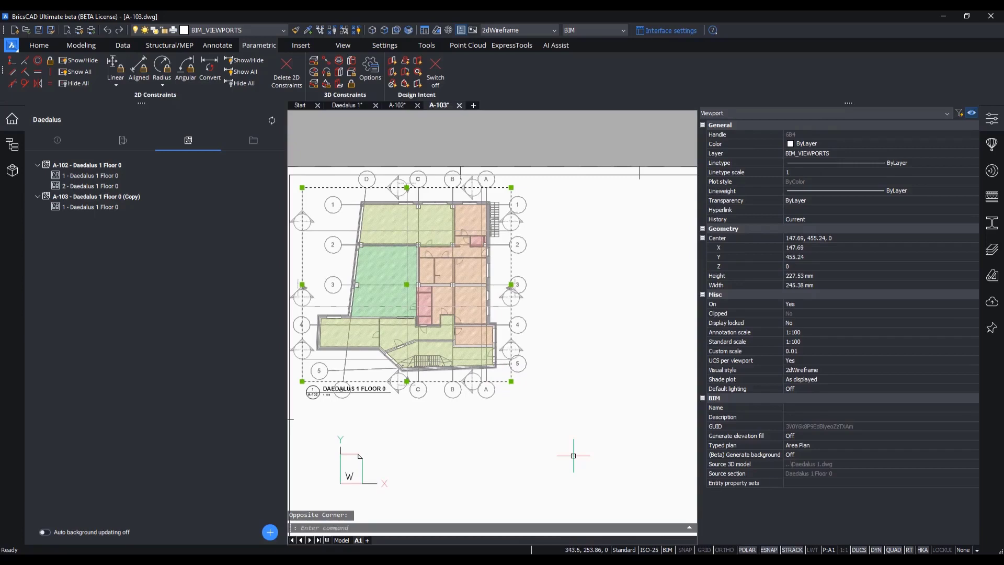
pyautogui.hotkey('ctrl', 'c')
pyautogui.hotkey('ctrl', 'v')
pyautogui.click(558, 389)
pyautogui.moveTo(562, 436); pyautogui.dragTo(453, 431, button='middle')
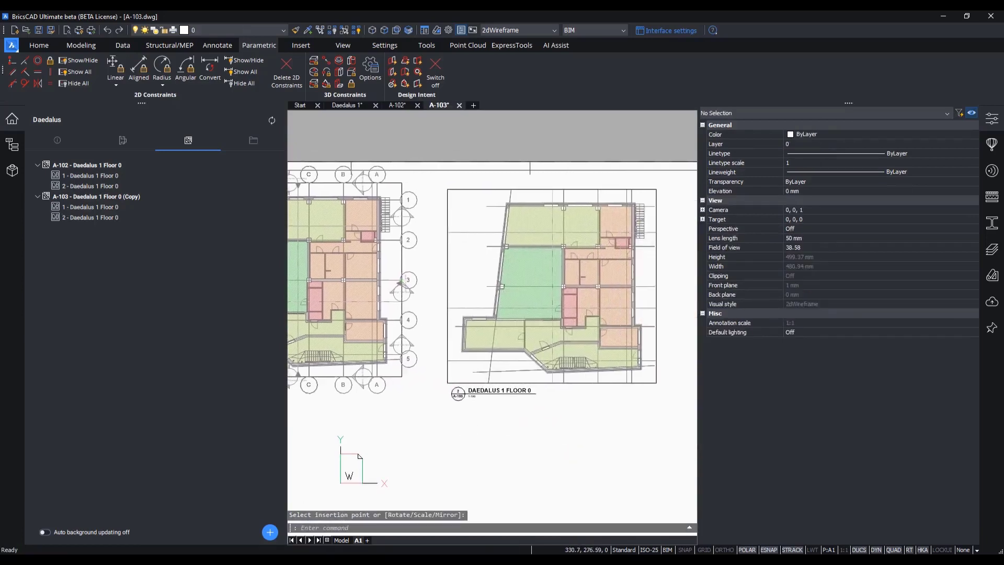
# Set the duplicated Area Plan viewport's scale to 1:200 (custom scale 0.005).
pyautogui.click(642, 414)
pyautogui.click(623, 382)
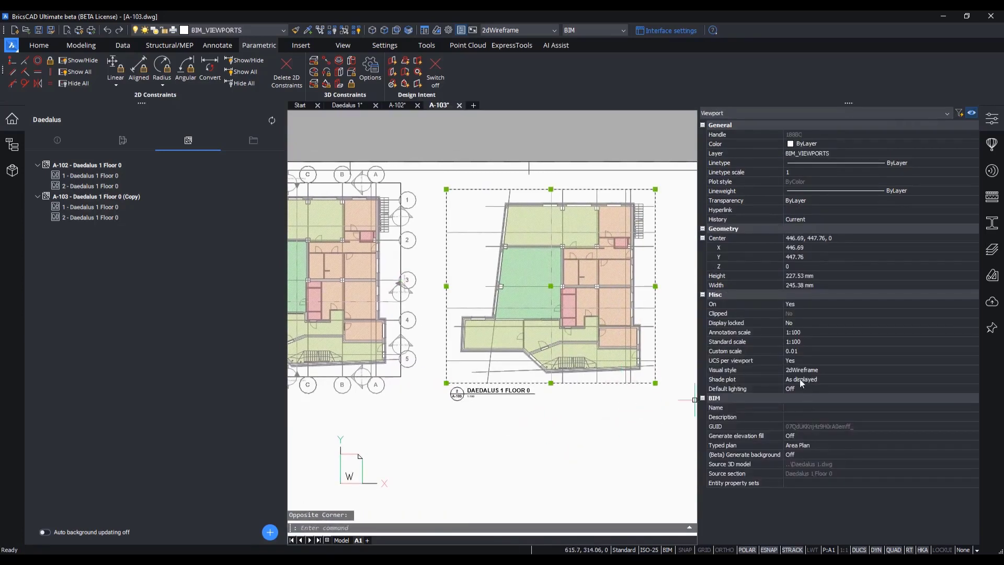
pyautogui.click(799, 341)
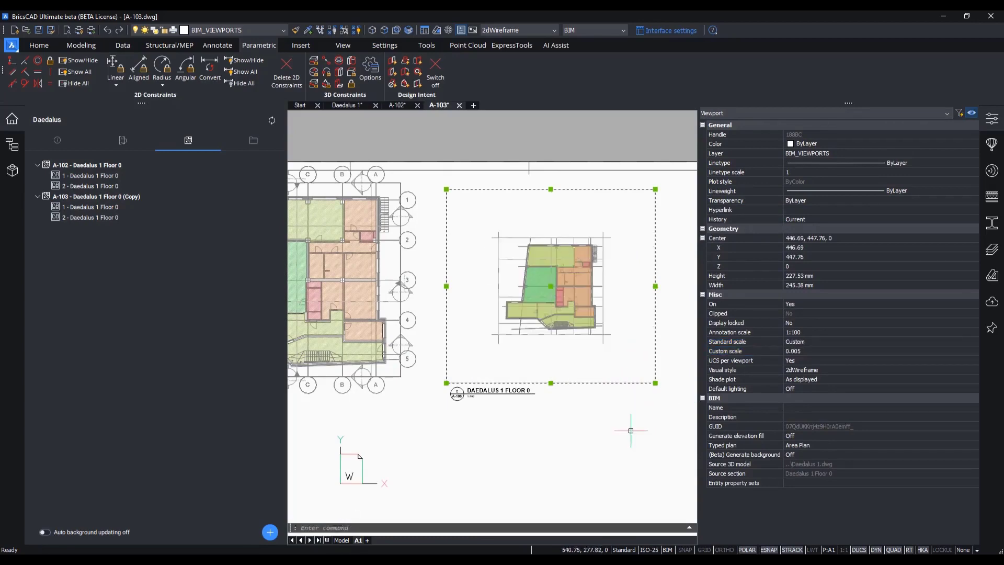
pyautogui.press('Escape')
# Shift the floor plan inside the duplicated viewport toward its lower-left corner, then return to paper space.
pyautogui.doubleClick(557, 312)
pyautogui.moveTo(557, 312); pyautogui.dragTo(521, 343, button='middle')
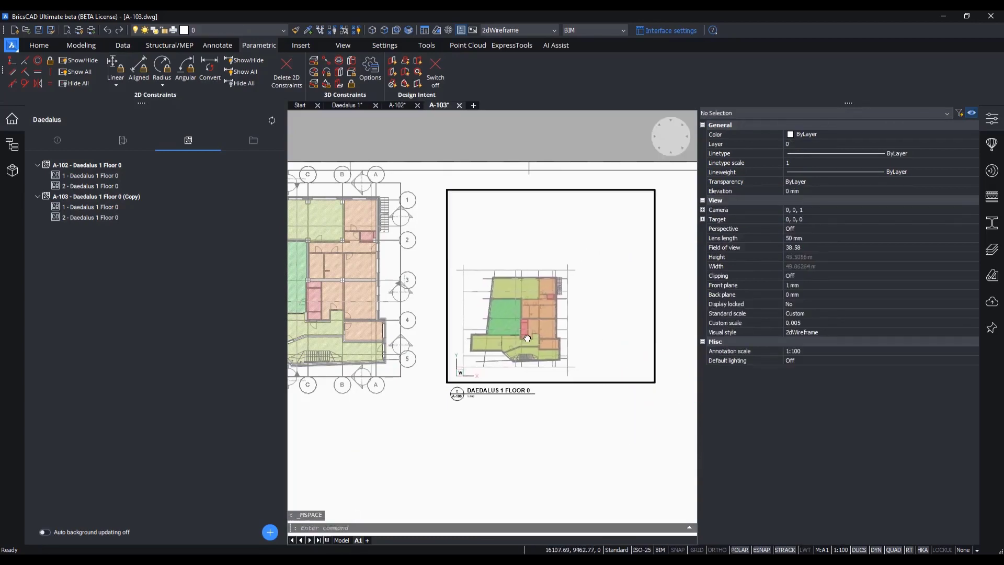
pyautogui.doubleClick(621, 418)
# Shrink the duplicated viewport around the scaled plan to about 157 mm wide by 150 mm high.
pyautogui.click(655, 314)
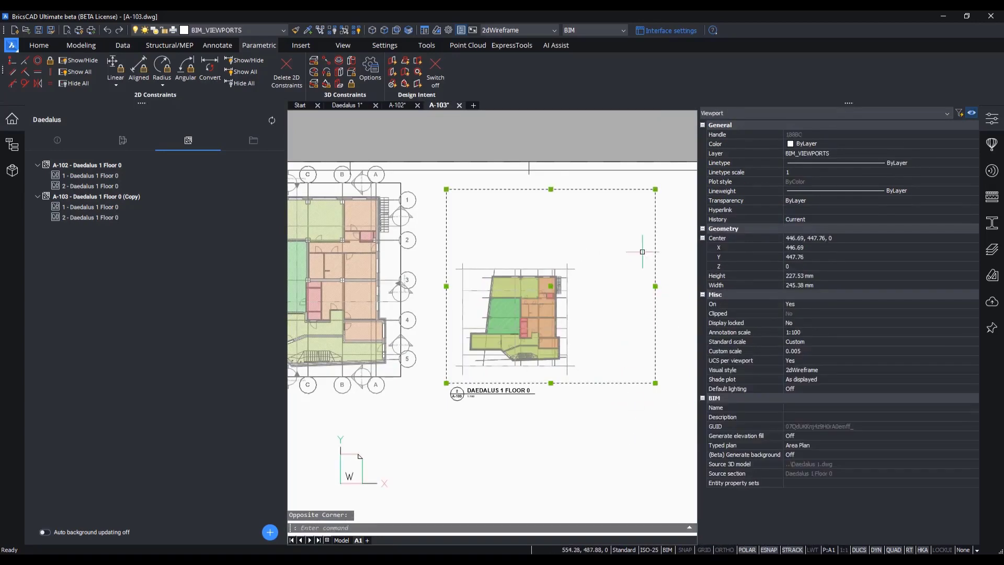
pyautogui.click(655, 188)
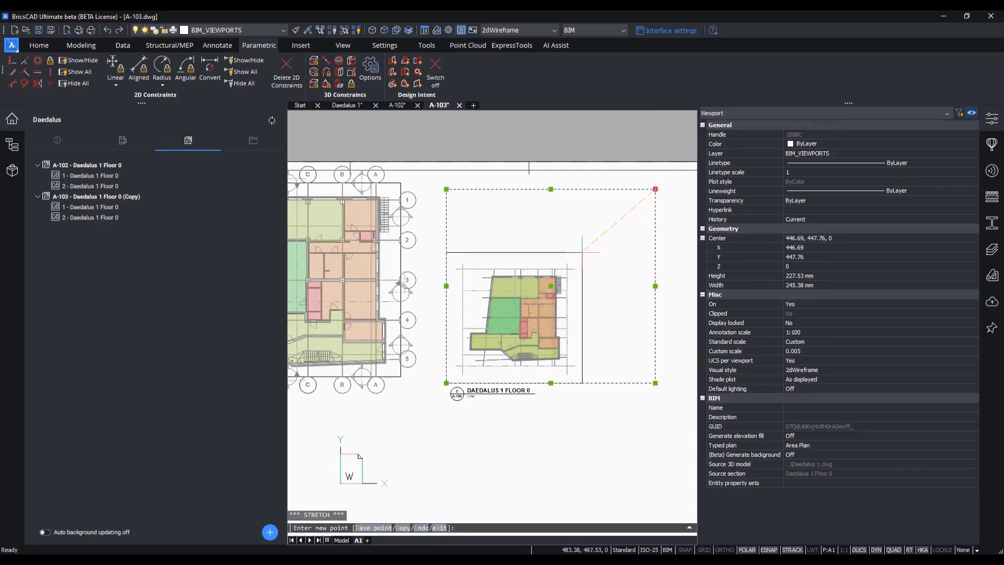
pyautogui.click(581, 256)
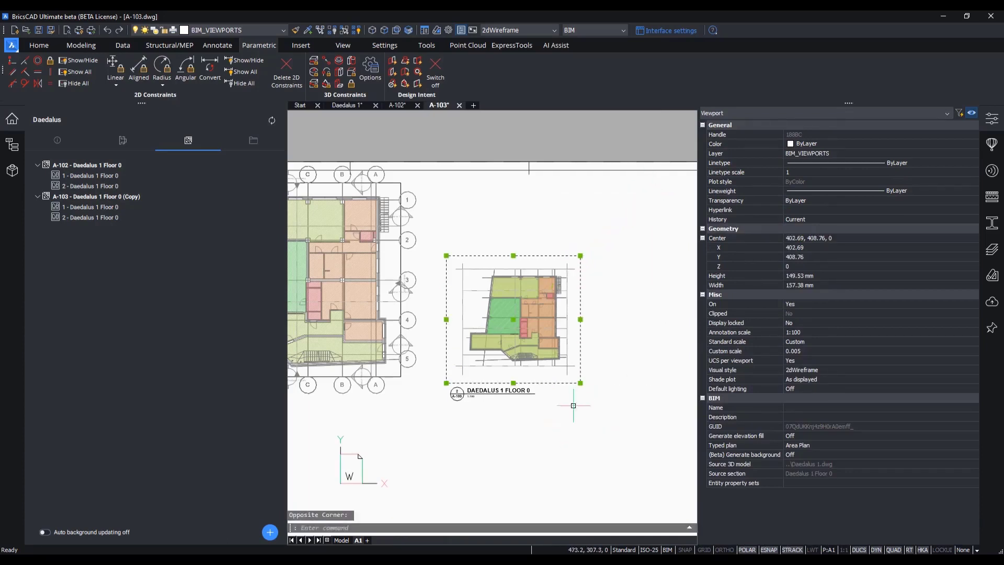
pyautogui.press('Escape')
# Set the resized viewport's typed plan to 1 to 200 Concept Plan and update its section result.
pyautogui.click(575, 382)
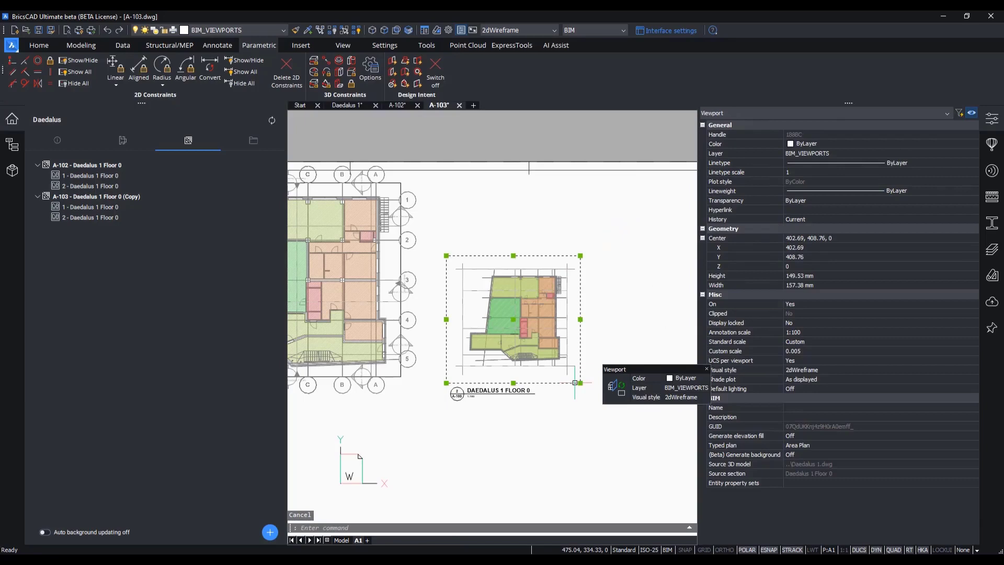
pyautogui.click(821, 444)
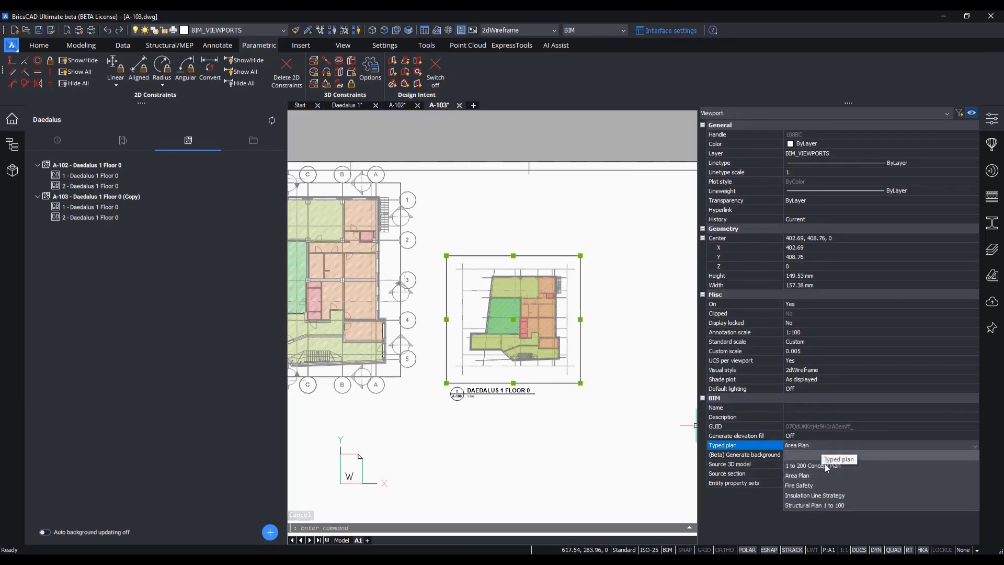
pyautogui.click(825, 466)
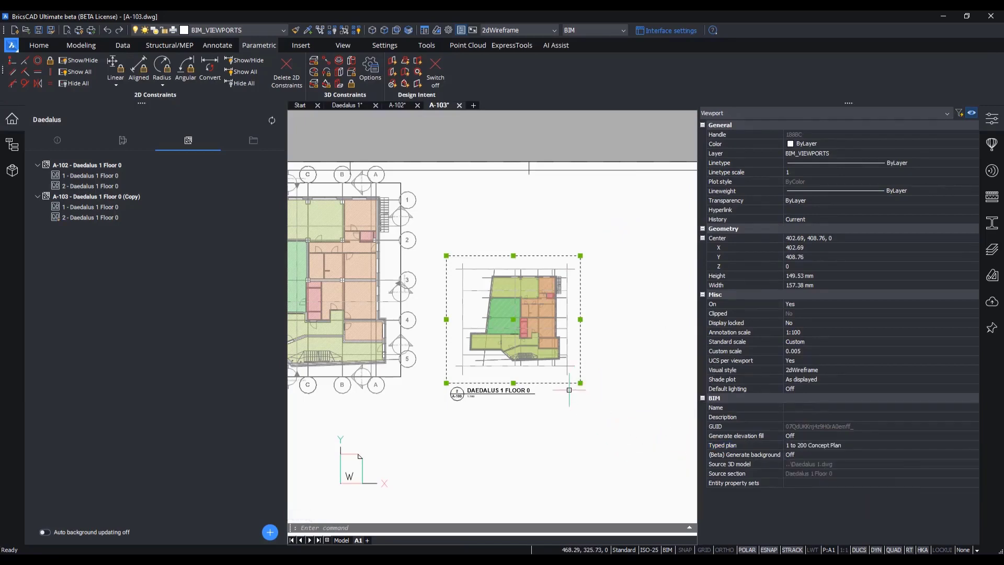
pyautogui.press('Escape')
pyautogui.click(585, 388)
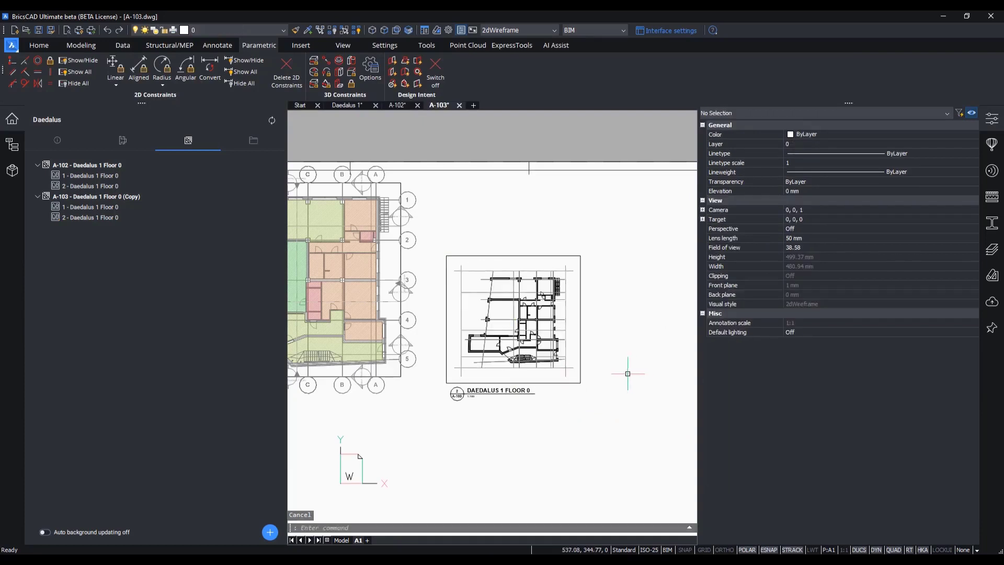
# Examine the concept plan's wall fills and linework up close, toggling the lineweight display on and off again.
pyautogui.click(558, 347)
pyautogui.scroll(11, 556, 345)
pyautogui.scroll(3, 596, 381)
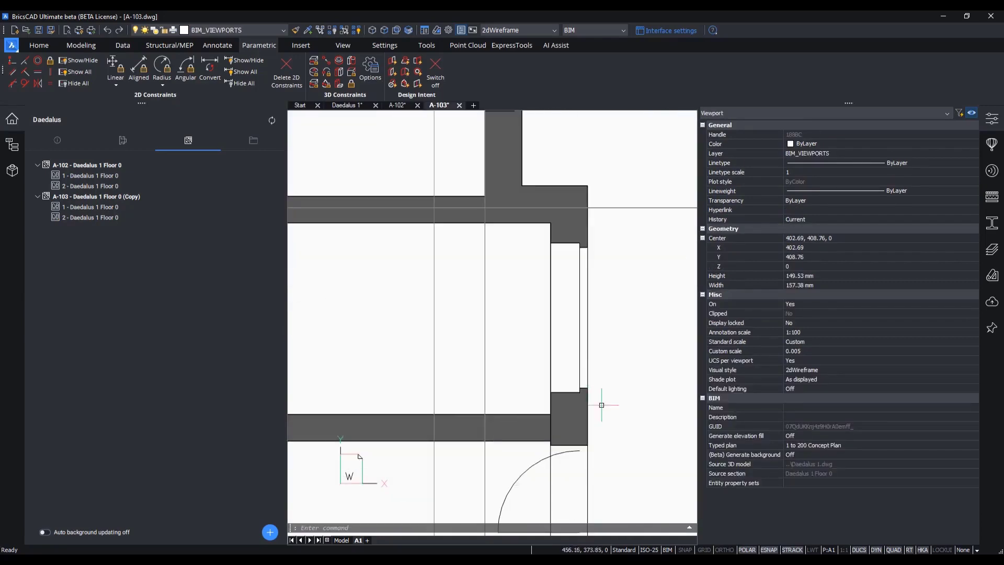
pyautogui.click(813, 550)
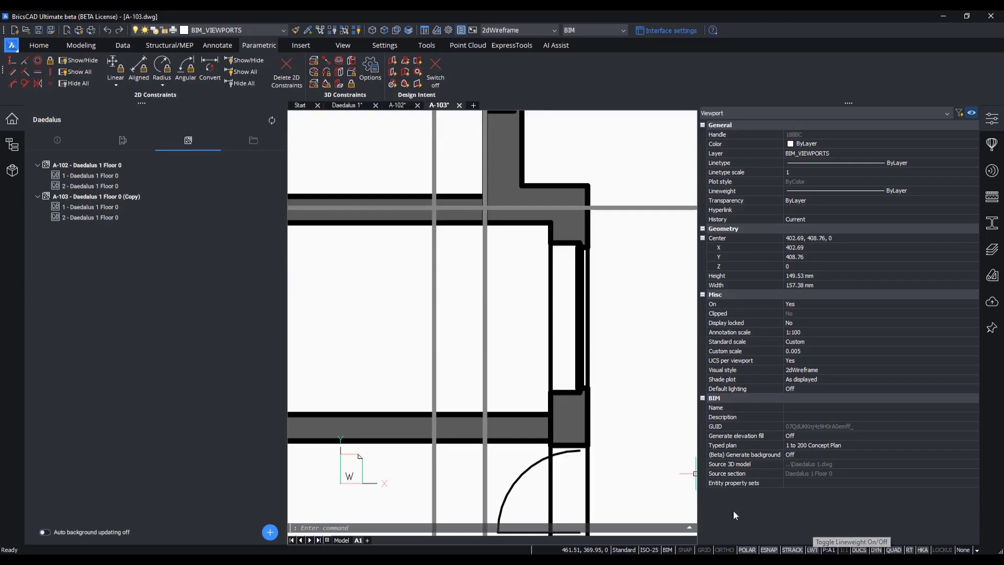
pyautogui.click(812, 550)
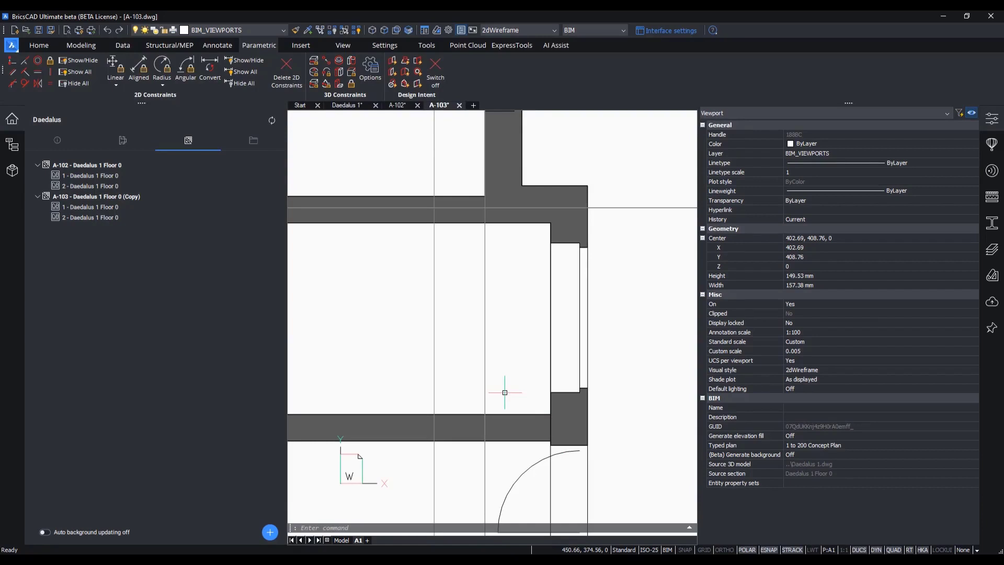
pyautogui.scroll(-10, 504, 392)
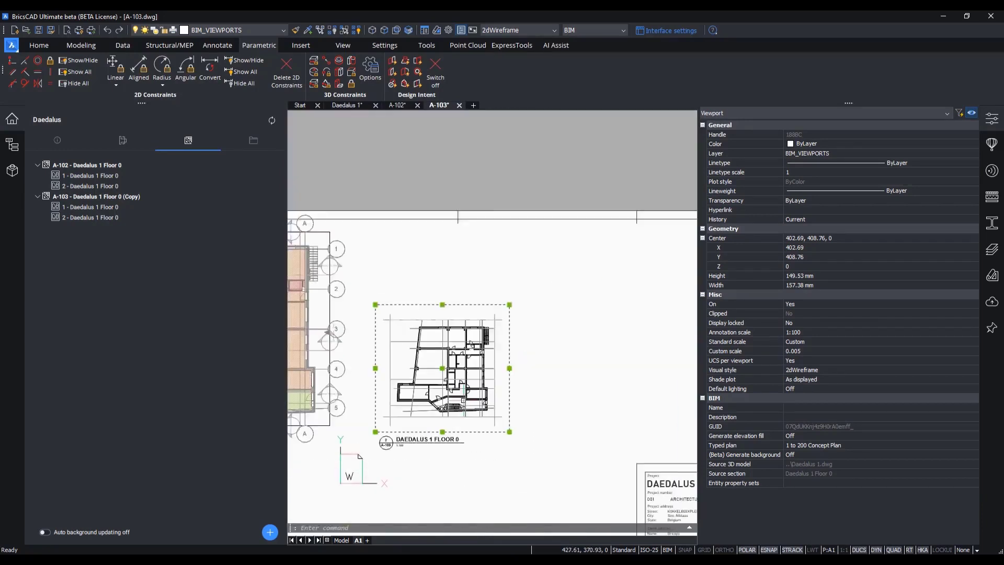
pyautogui.moveTo(591, 407); pyautogui.dragTo(625, 402, button='middle')
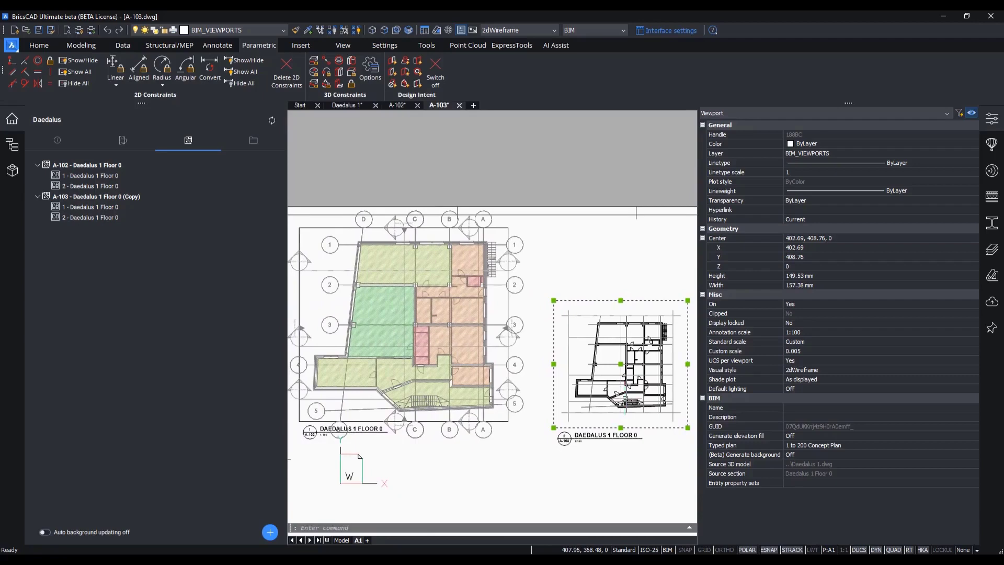
pyautogui.press('Escape')
# Duplicate the Fire Safety typed plan in the project files, then review the copy's drawing overrides and close the editor without changes.
pyautogui.click(253, 141)
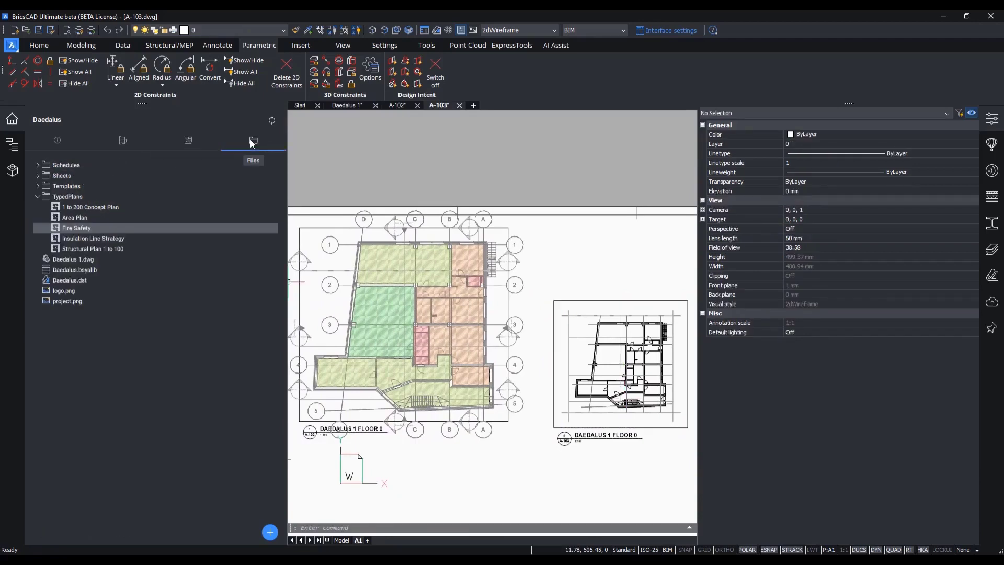
pyautogui.rightClick(85, 230)
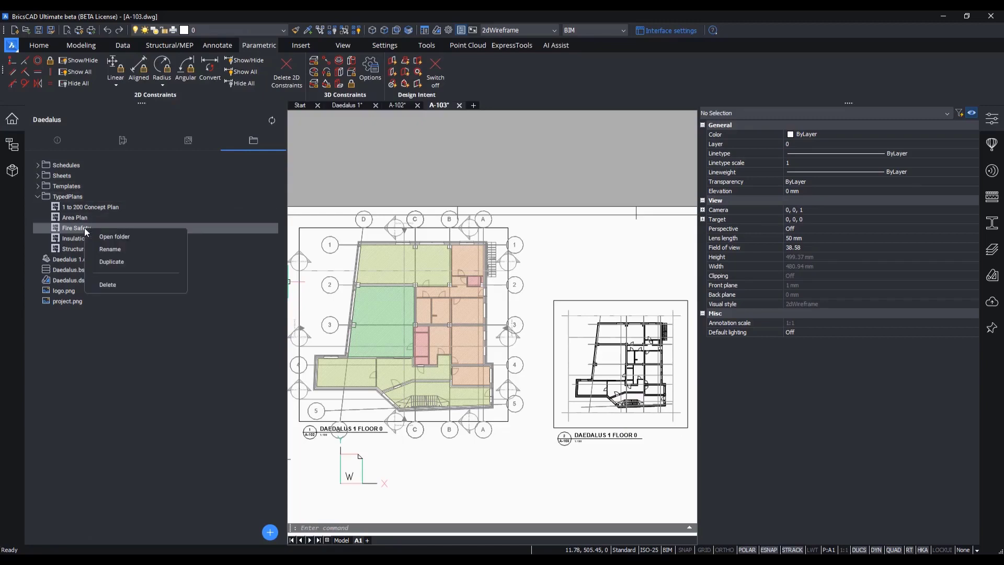
pyautogui.click(111, 261)
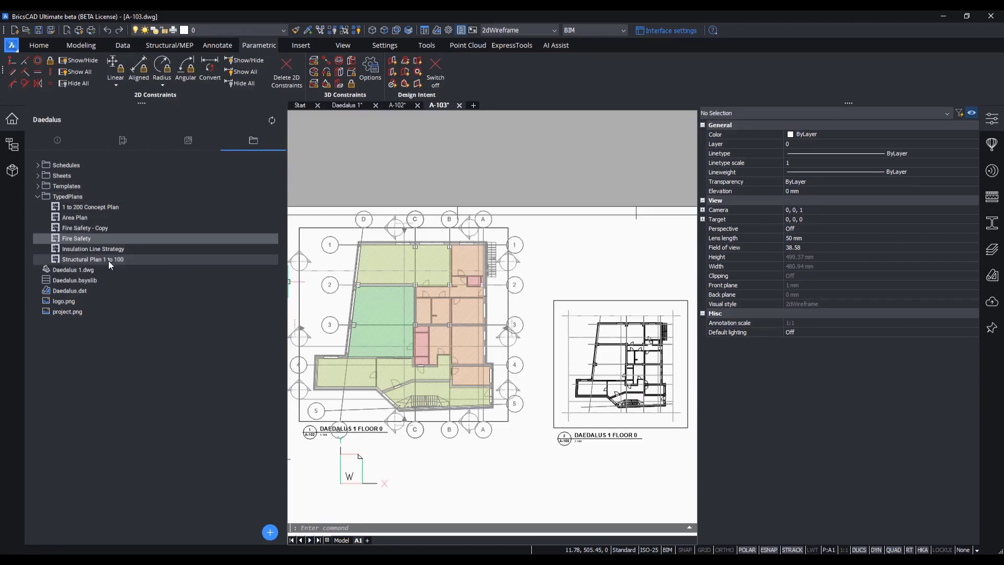
pyautogui.doubleClick(108, 227)
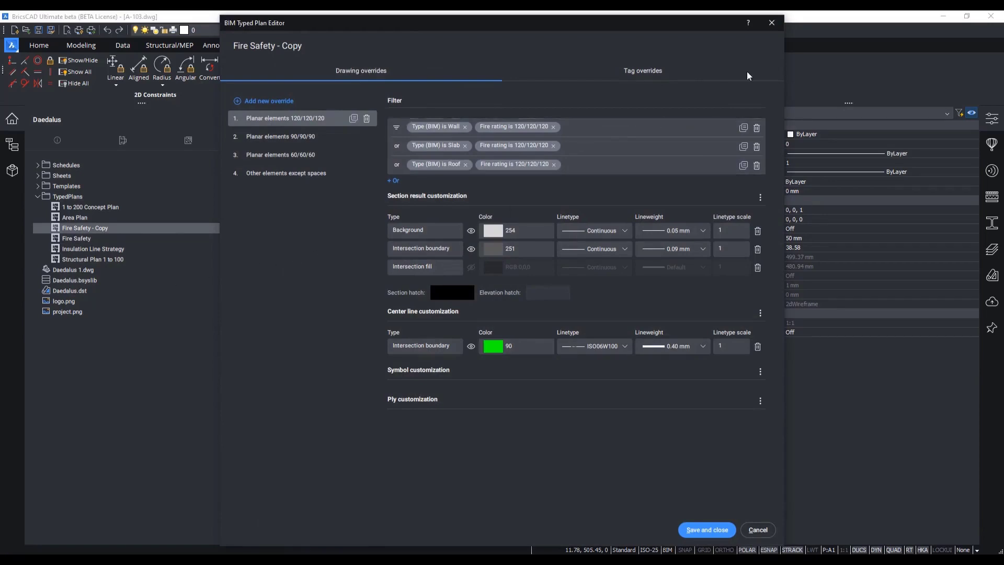
pyautogui.click(772, 23)
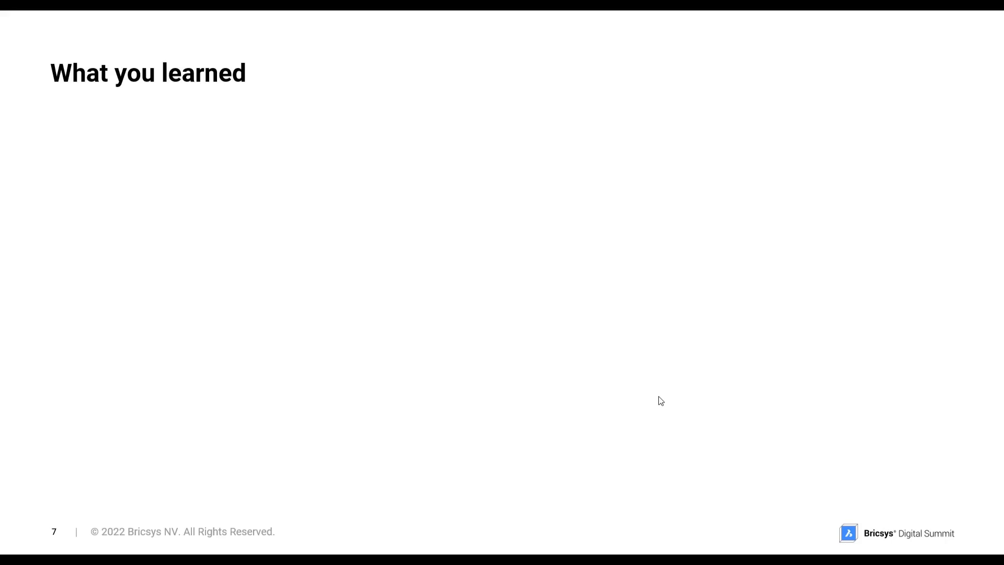
pyautogui.click(659, 397)
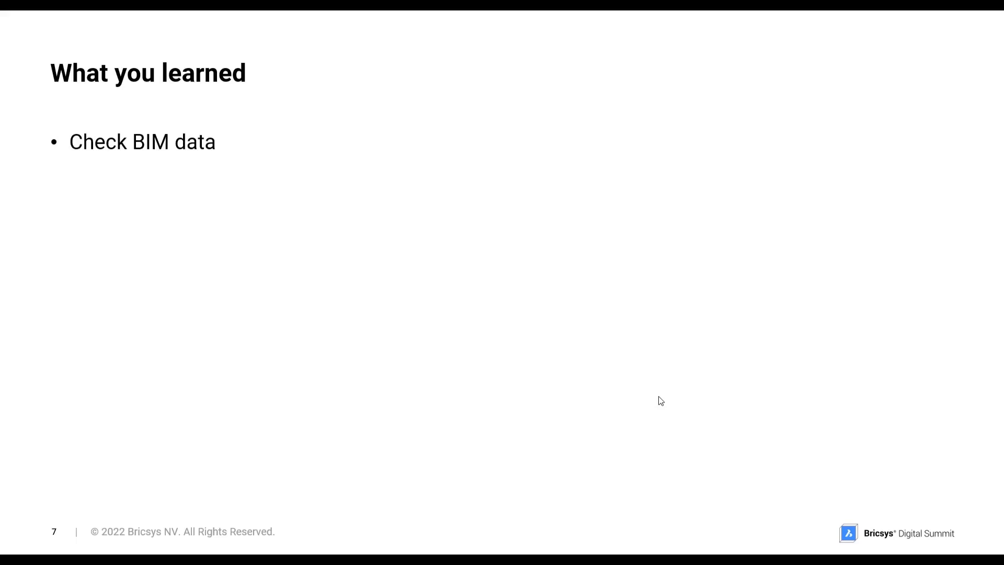
pyautogui.click(659, 397)
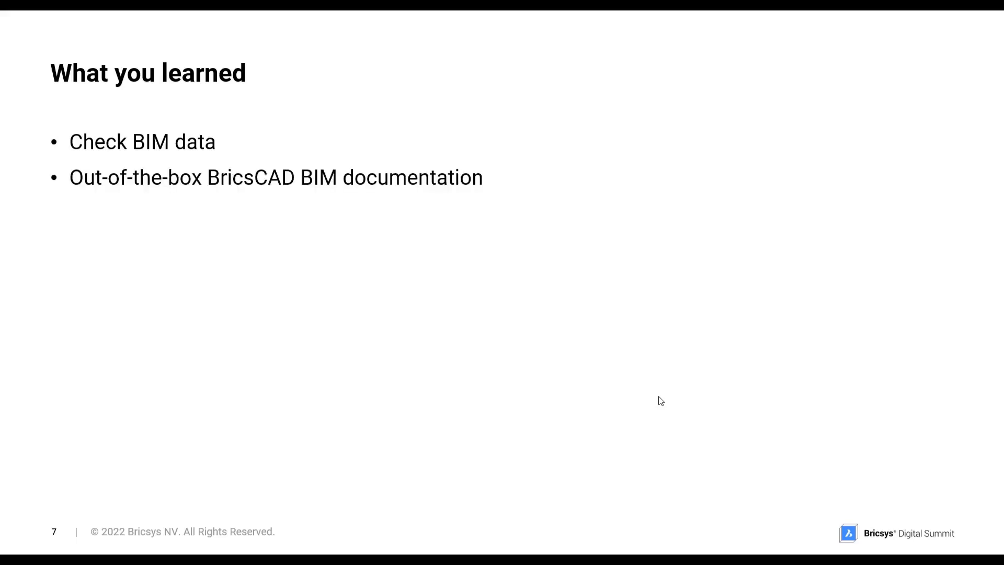